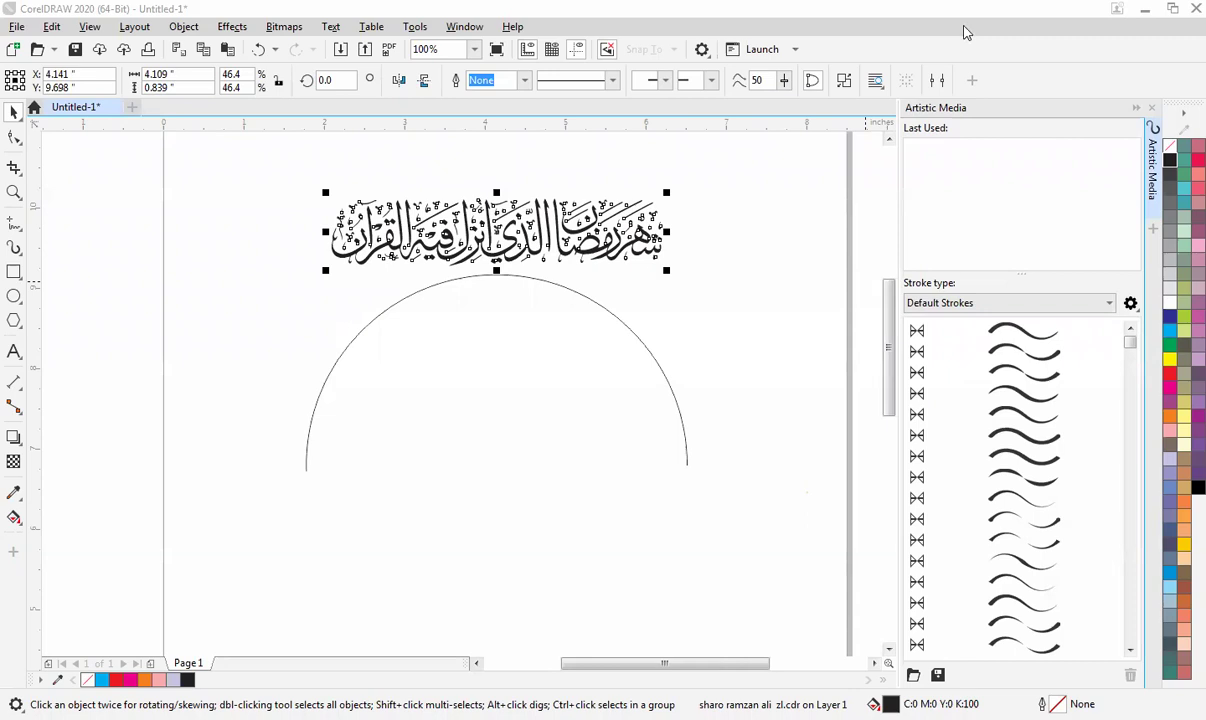
Step: Create a Brushes-type artistic media stroke from the calligraphy and save it as A123
drag(606, 230, 966, 487)
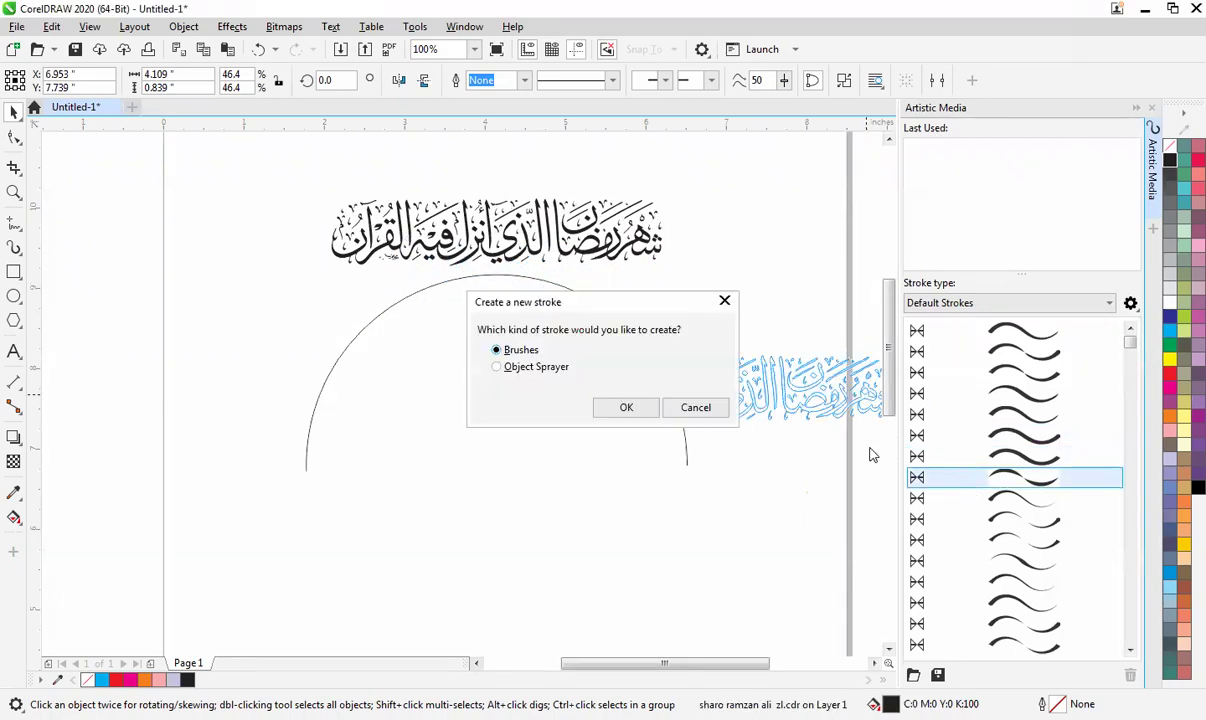
click(645, 407)
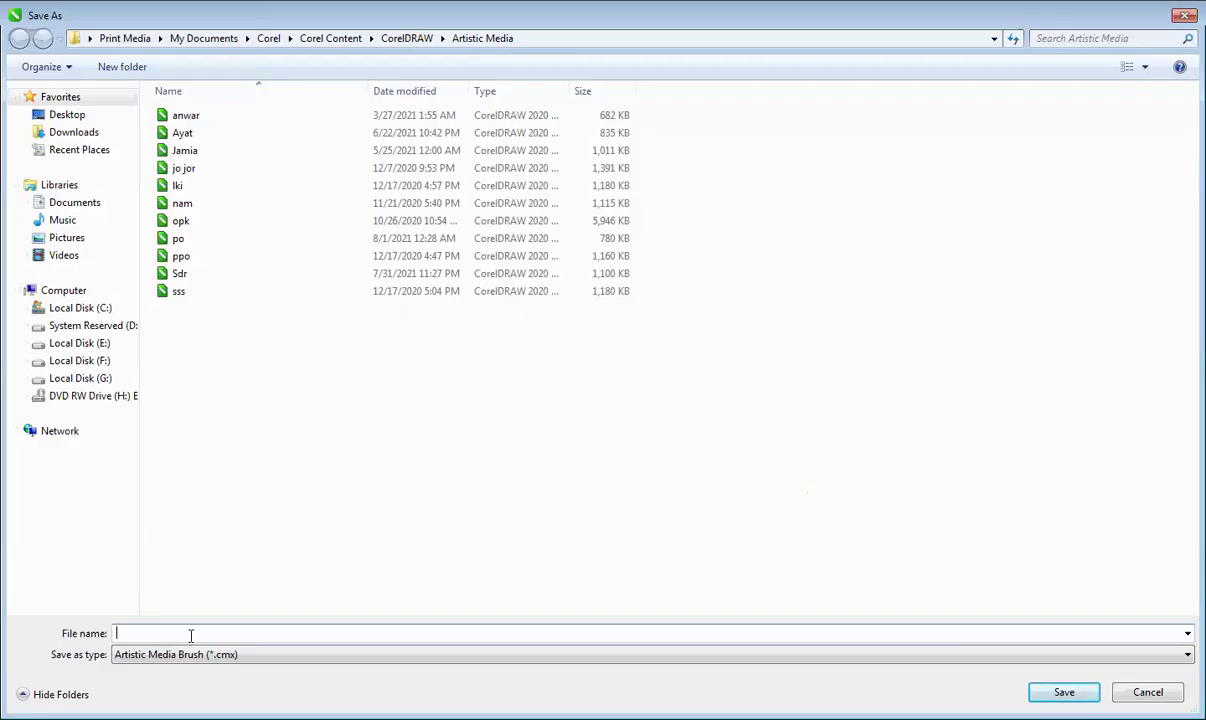
text(Ayat)
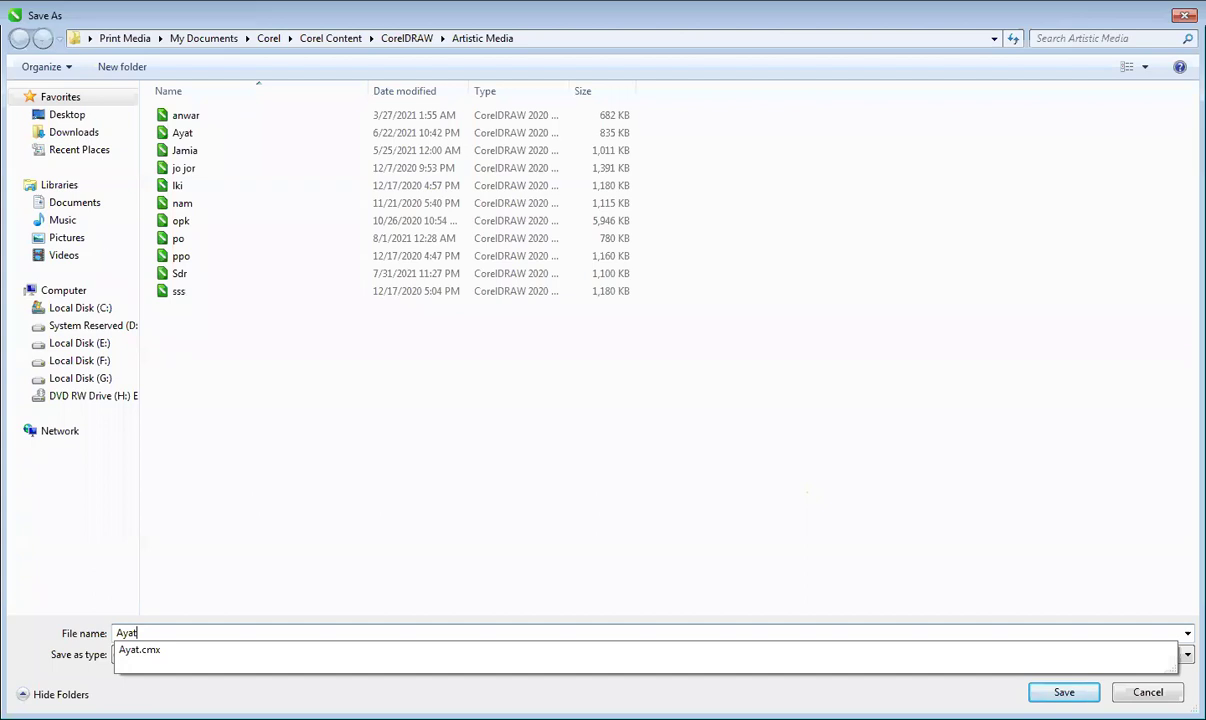
key(BackSpace)
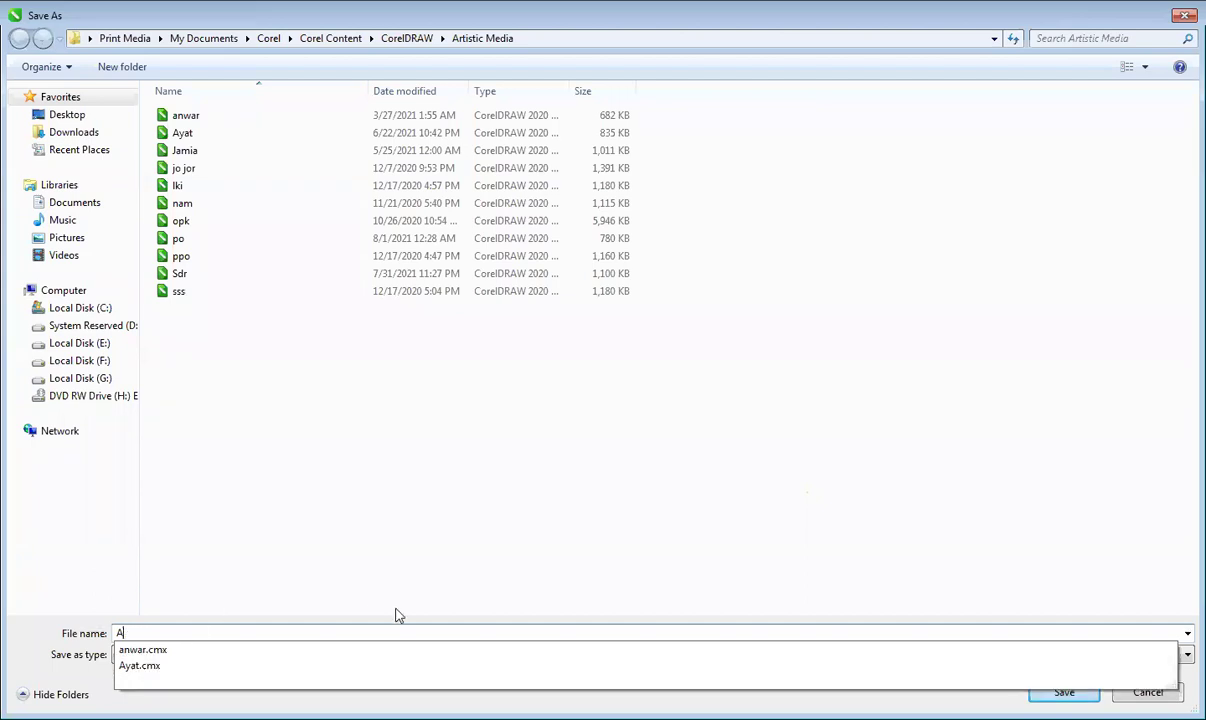
text(123)
click(1064, 692)
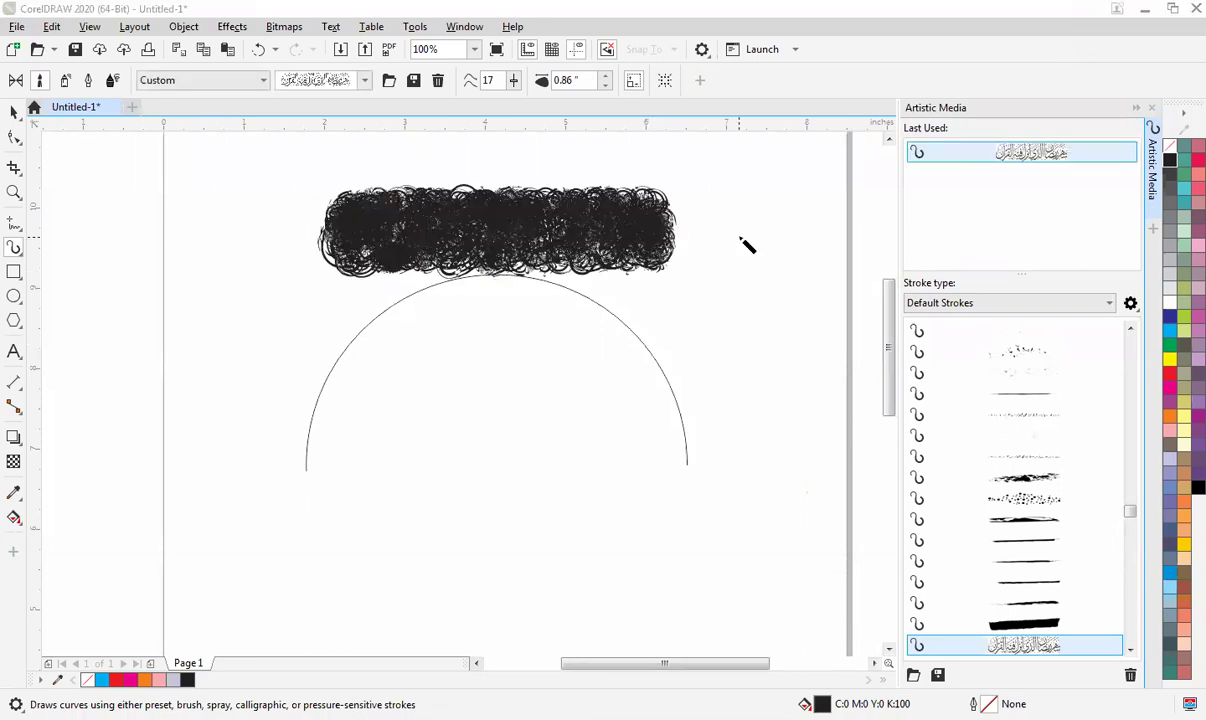
Step: Apply the saved calligraphy brush stroke to the semicircular arc
key(space)
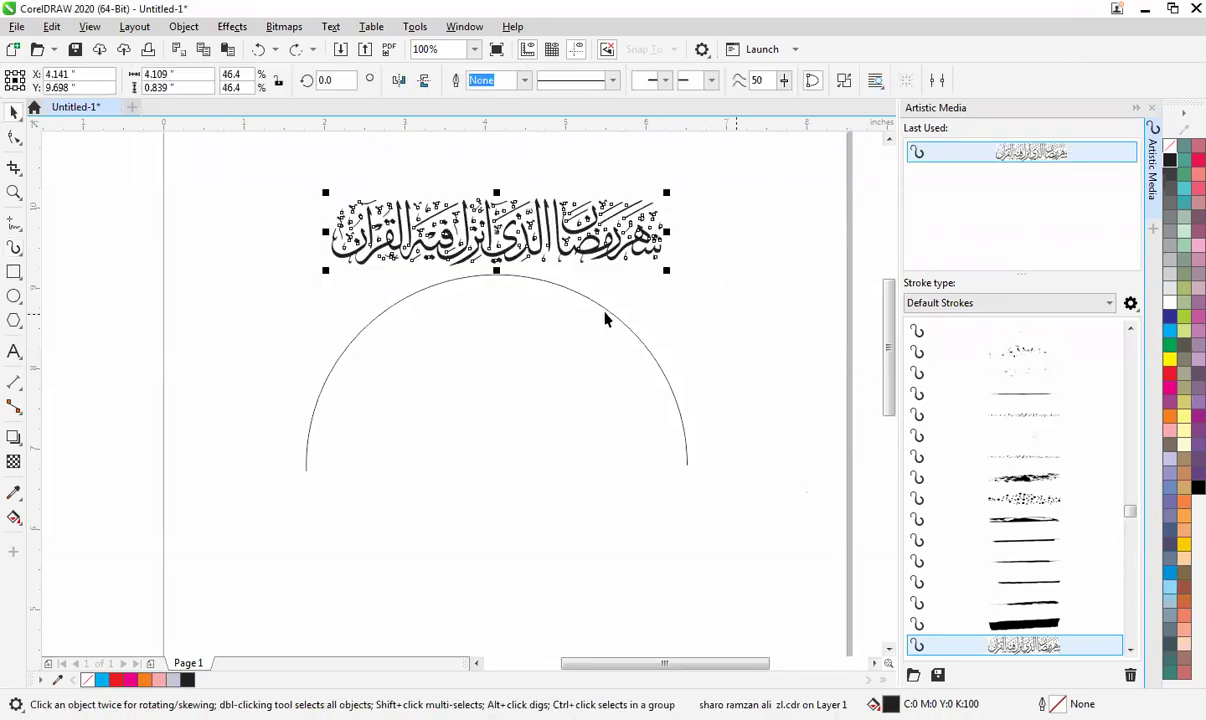
click(607, 311)
click(972, 643)
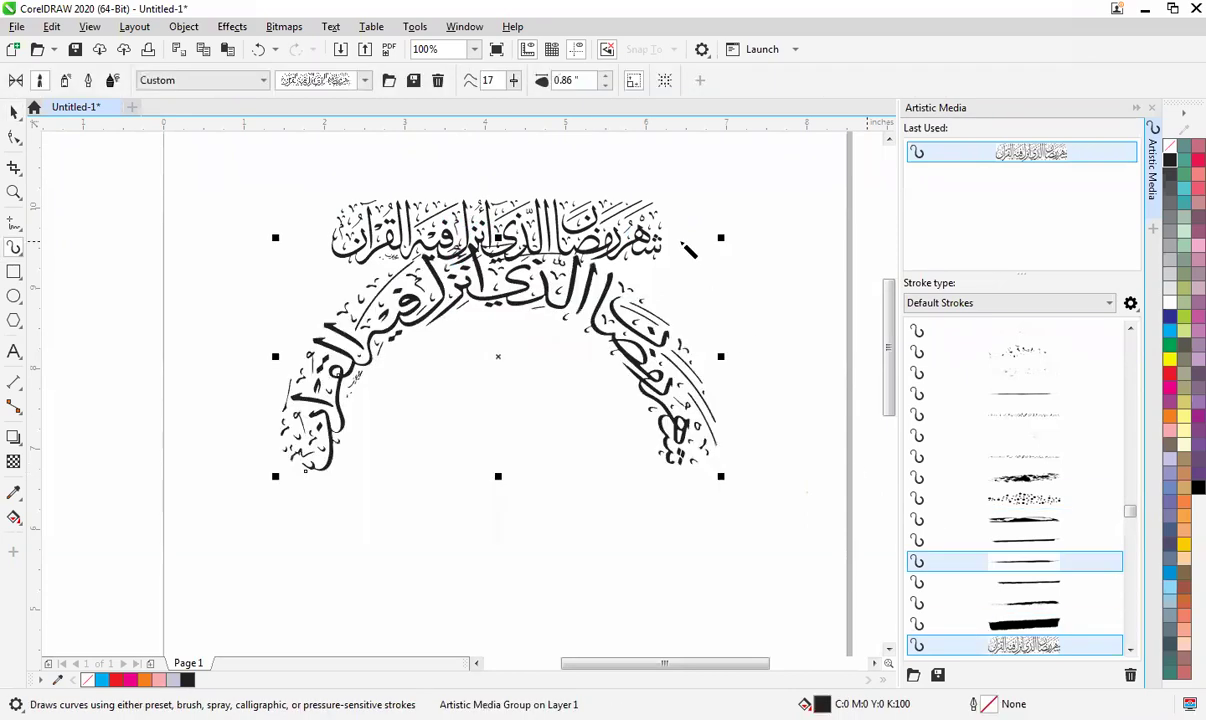
Step: Move the straight calligraphy up, clear of the arched calligraphy
click(14, 112)
drag(578, 255, 578, 180)
click(532, 280)
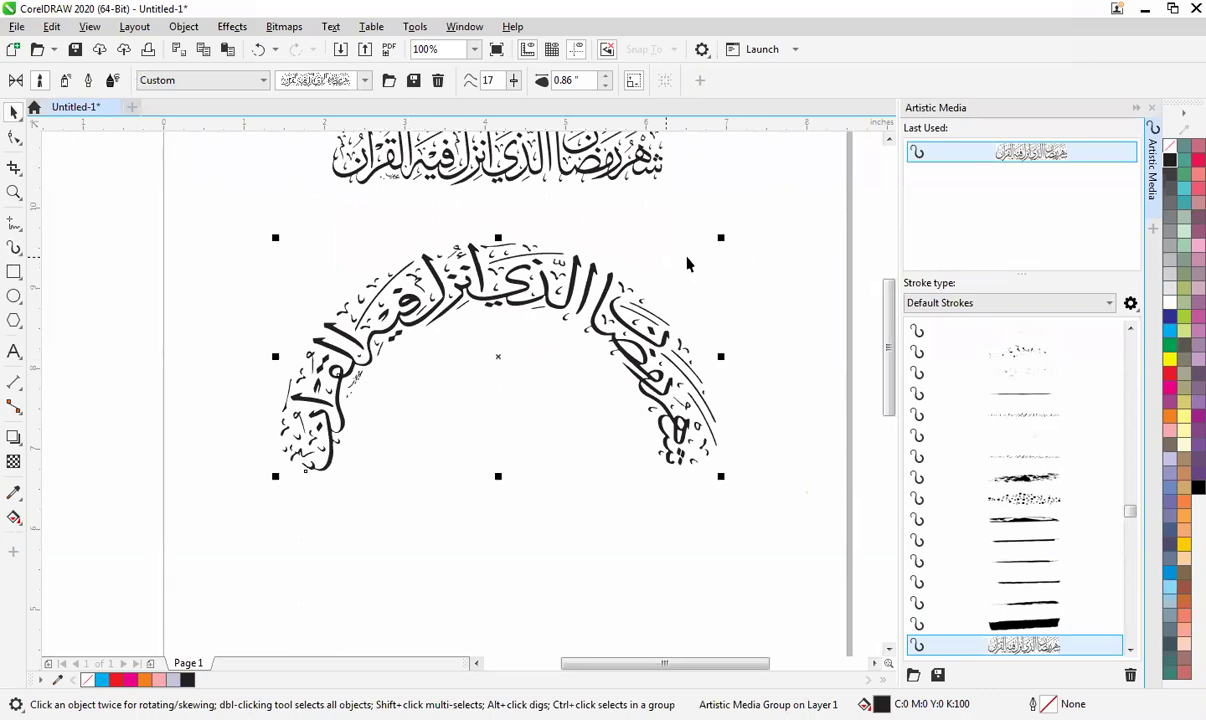
Step: Enlarge the straight calligraphy to about 7.25 inches wide and place it above the page
scroll(398, 361, down, 1)
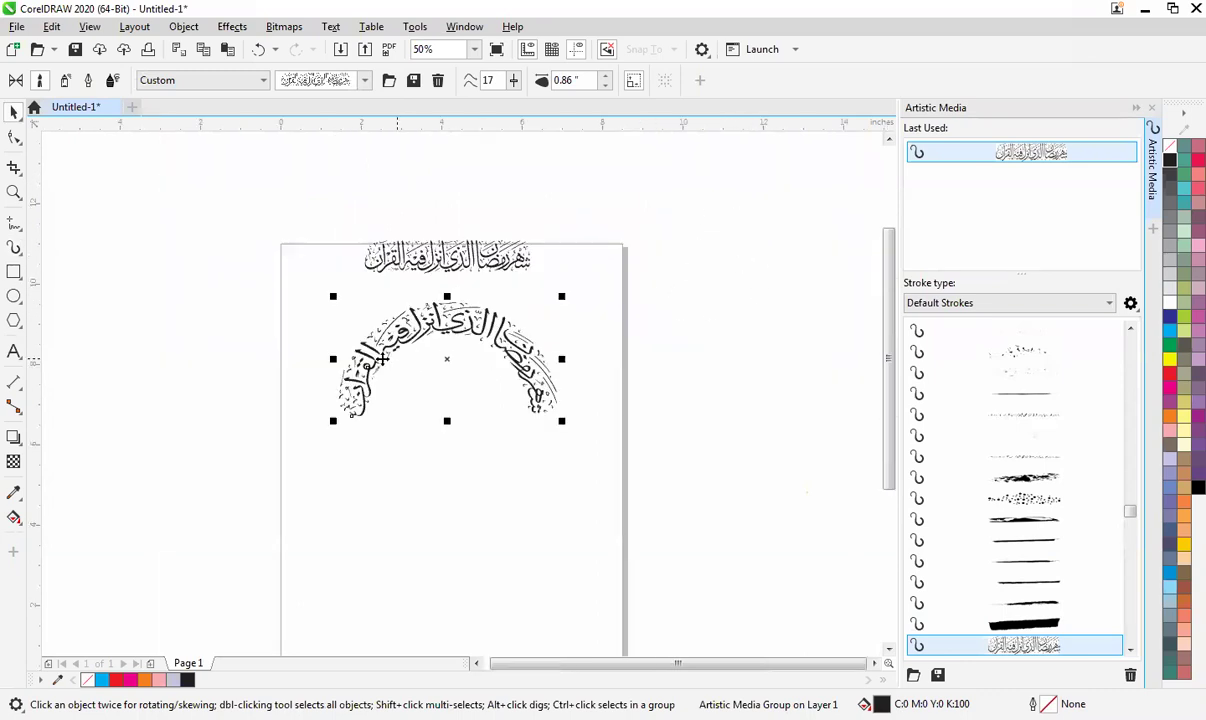
key(F2)
drag(273, 266, 705, 506)
scroll(301, 390, down, 1)
scroll(517, 248, up, 1)
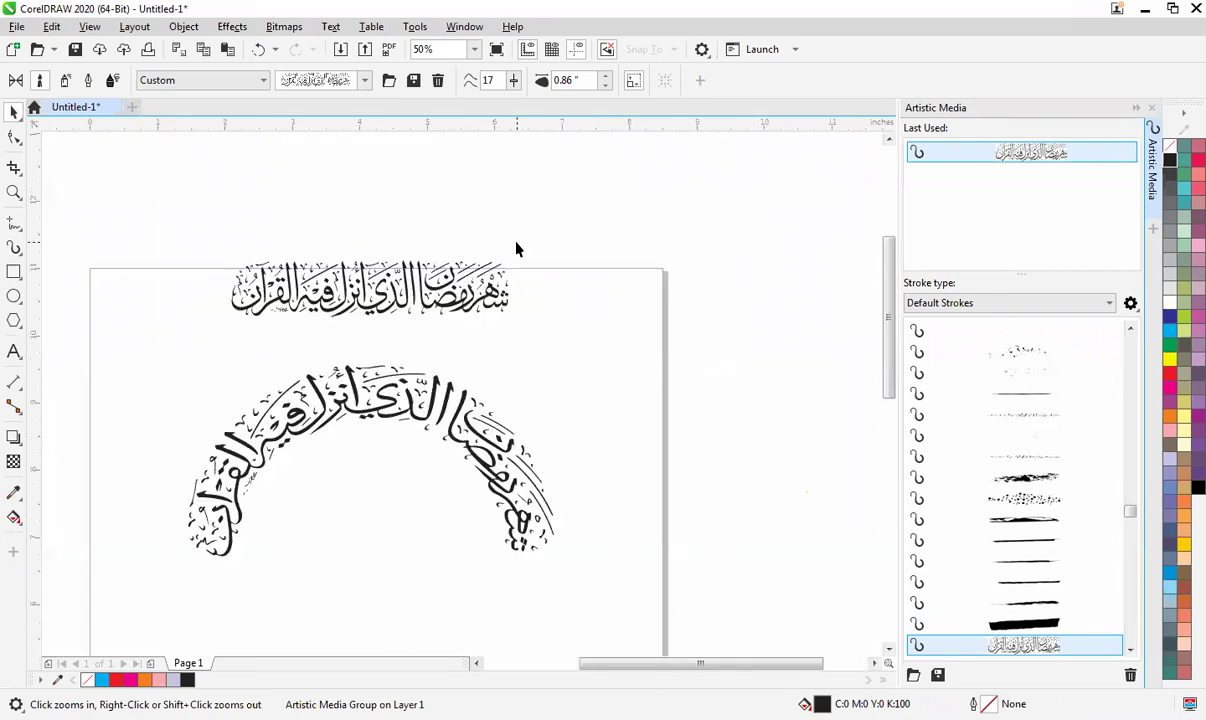
click(512, 290)
drag(514, 273, 615, 247)
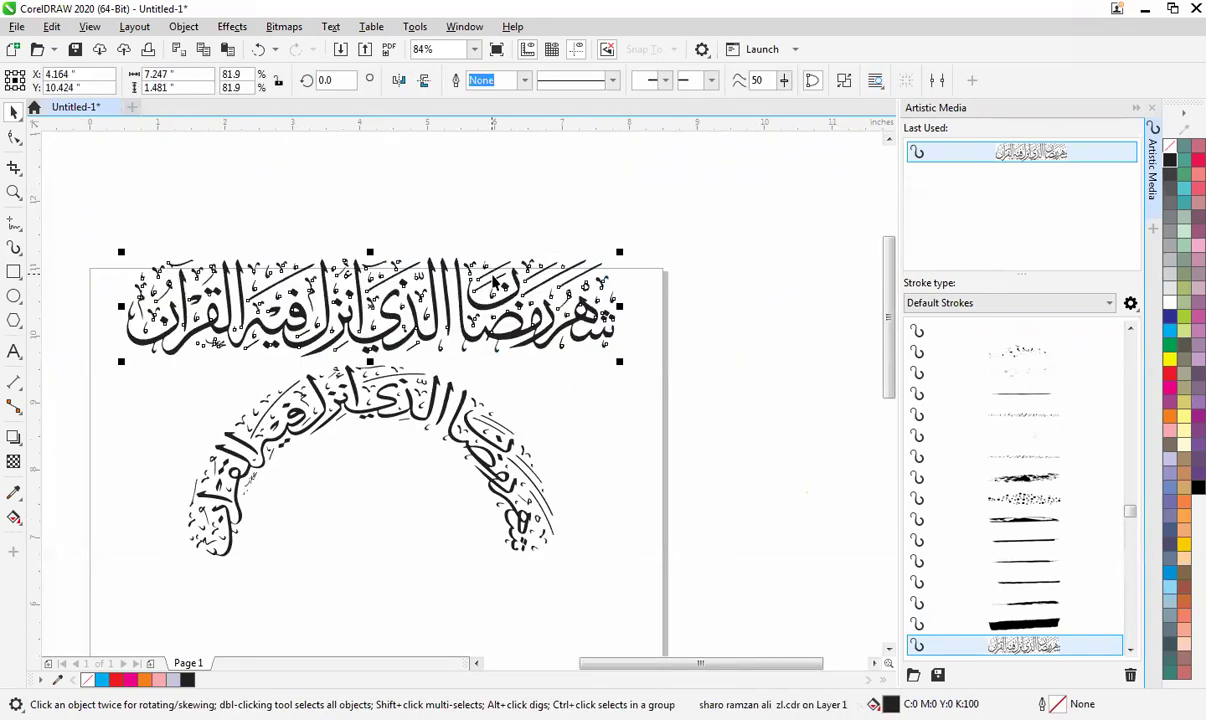
drag(497, 184, 497, 294)
drag(471, 315, 485, 170)
Step: Set the artistic media stroke width of the arched calligraphy to 1.09 inches
scroll(448, 312, down, 1)
key(F2)
drag(219, 295, 632, 488)
click(485, 328)
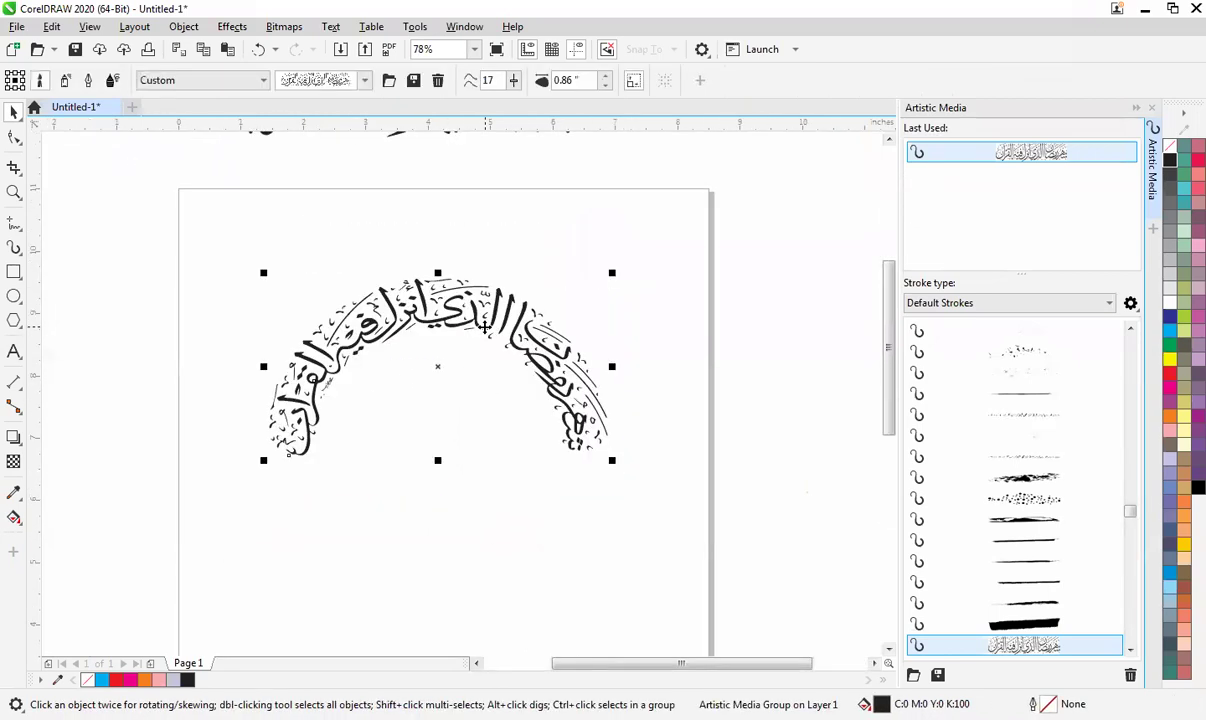
scroll(487, 326, down, 1)
key(F2)
drag(344, 498, 684, 268)
scroll(683, 268, down, 1)
key(F2)
drag(272, 487, 611, 269)
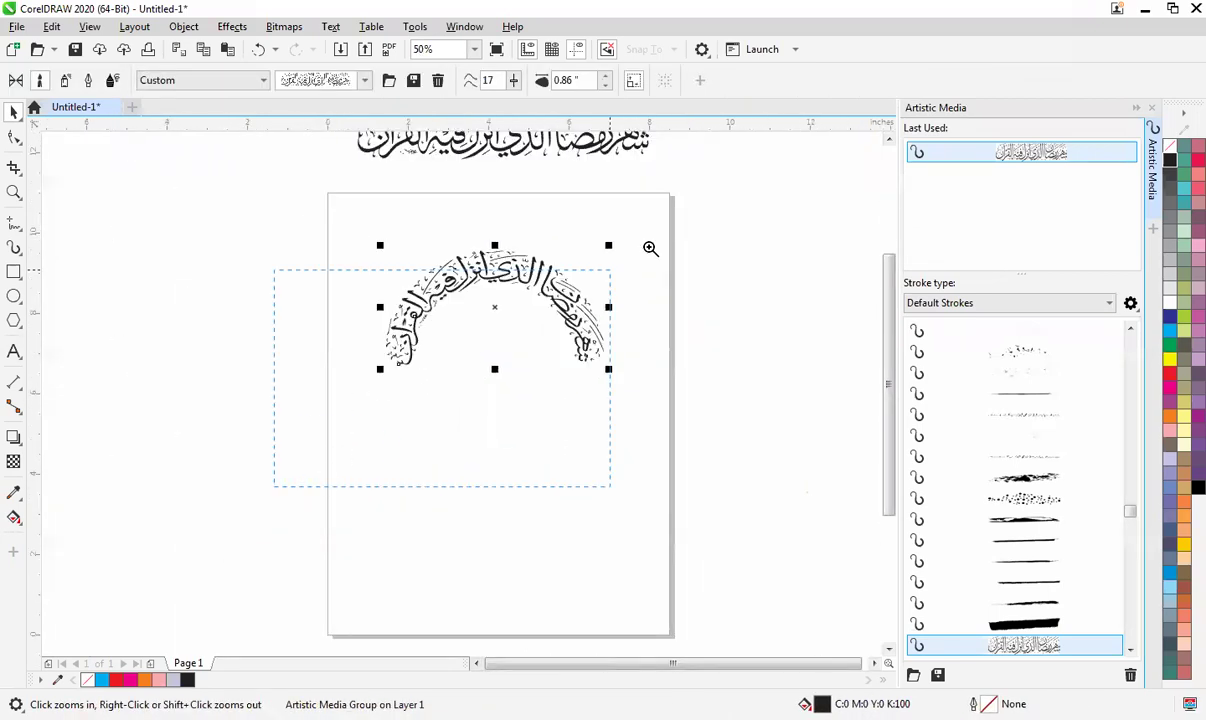
click(606, 86)
click(606, 86)
click(606, 86)
click(606, 77)
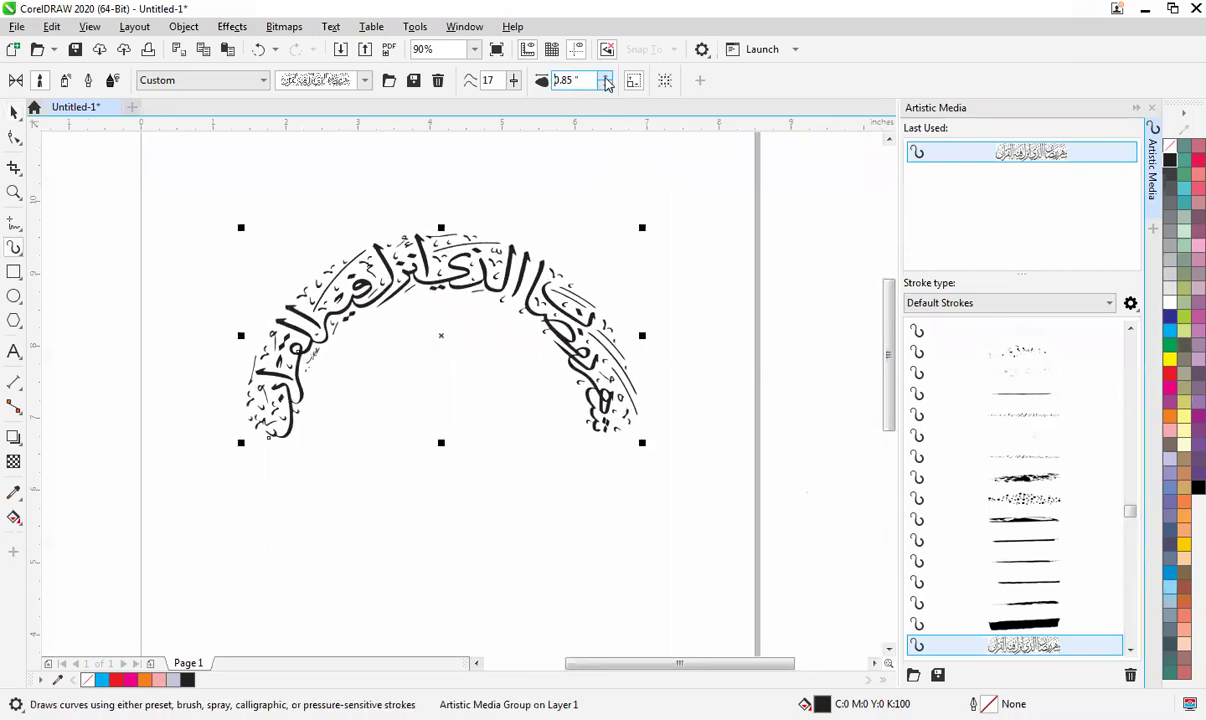
click(606, 78)
click(606, 77)
click(606, 77)
click(606, 77)
click(606, 77)
click(606, 77)
click(606, 77)
click(605, 77)
click(605, 77)
click(605, 77)
click(605, 77)
click(605, 77)
click(605, 77)
click(605, 77)
click(605, 77)
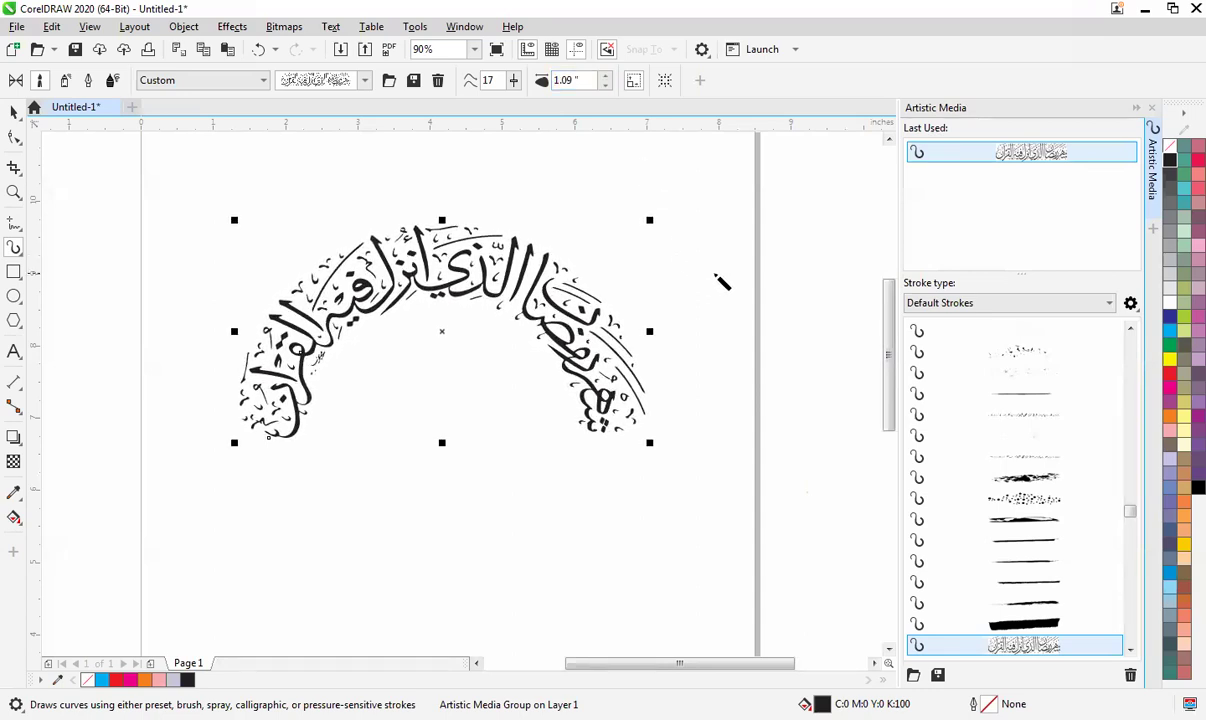
key(space)
Step: Extend the calligraphy's control arc at its right-hand end to an angle of about 66.7 degrees
scroll(665, 326, down, 3)
scroll(869, 497, up, 3)
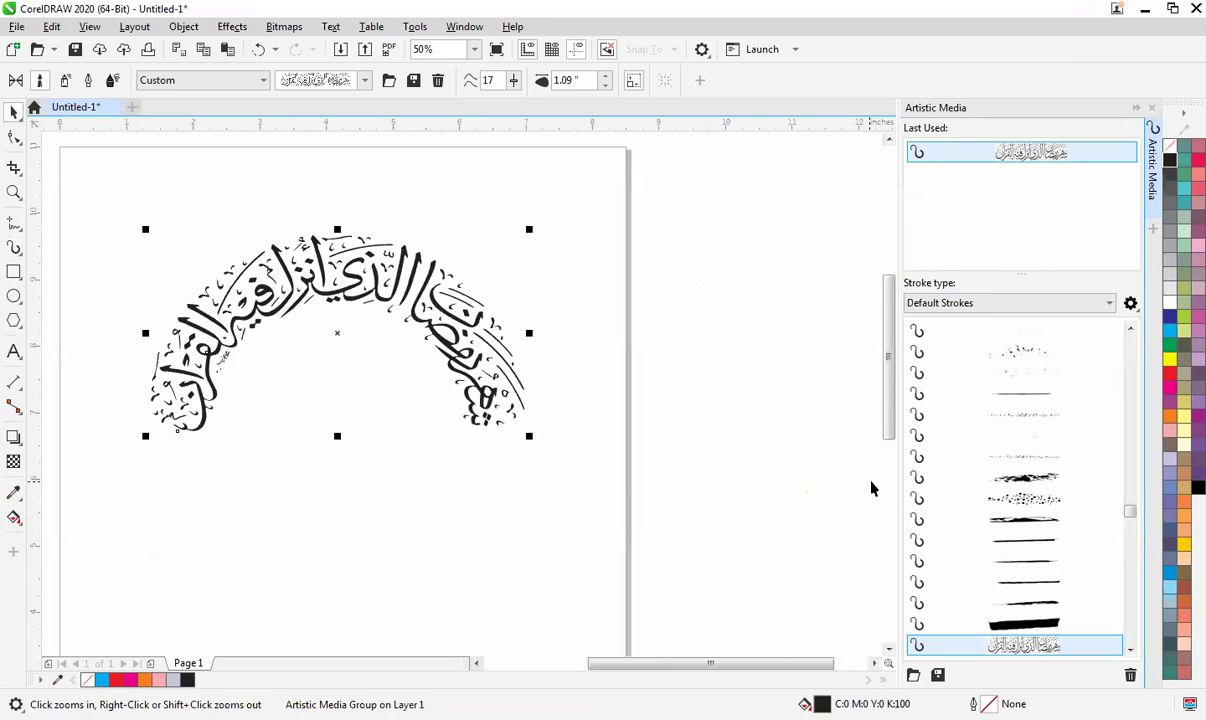
click(700, 333)
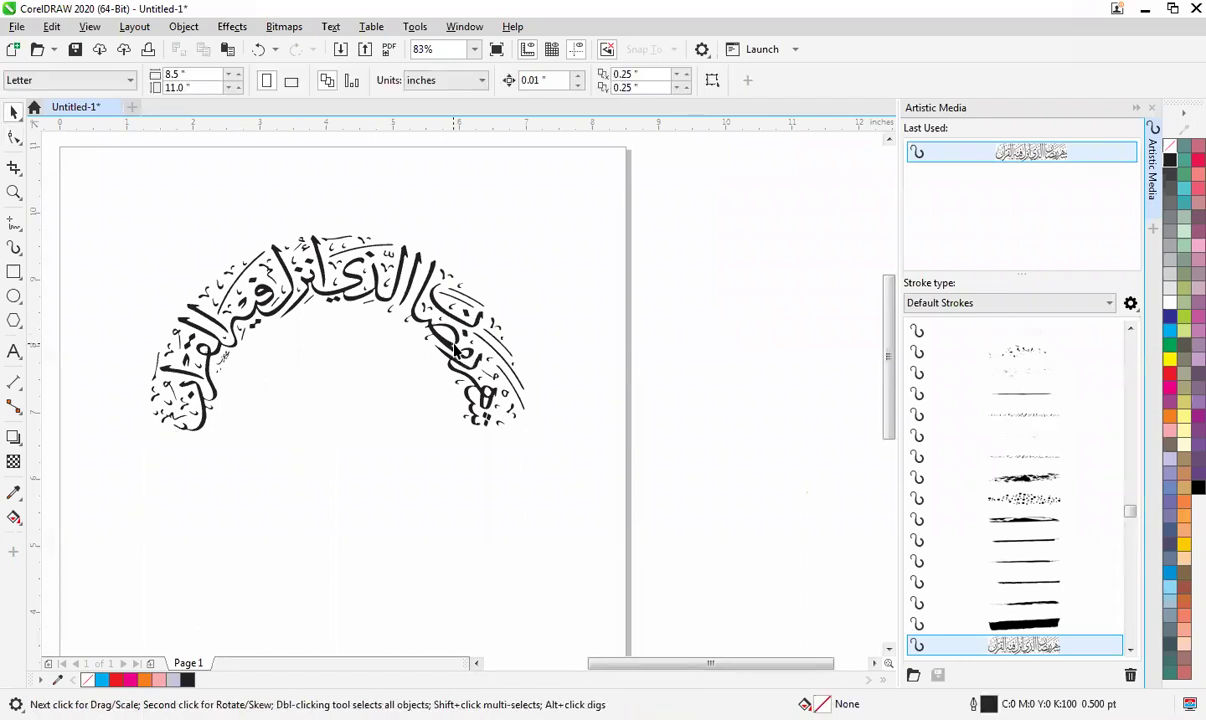
click(498, 431)
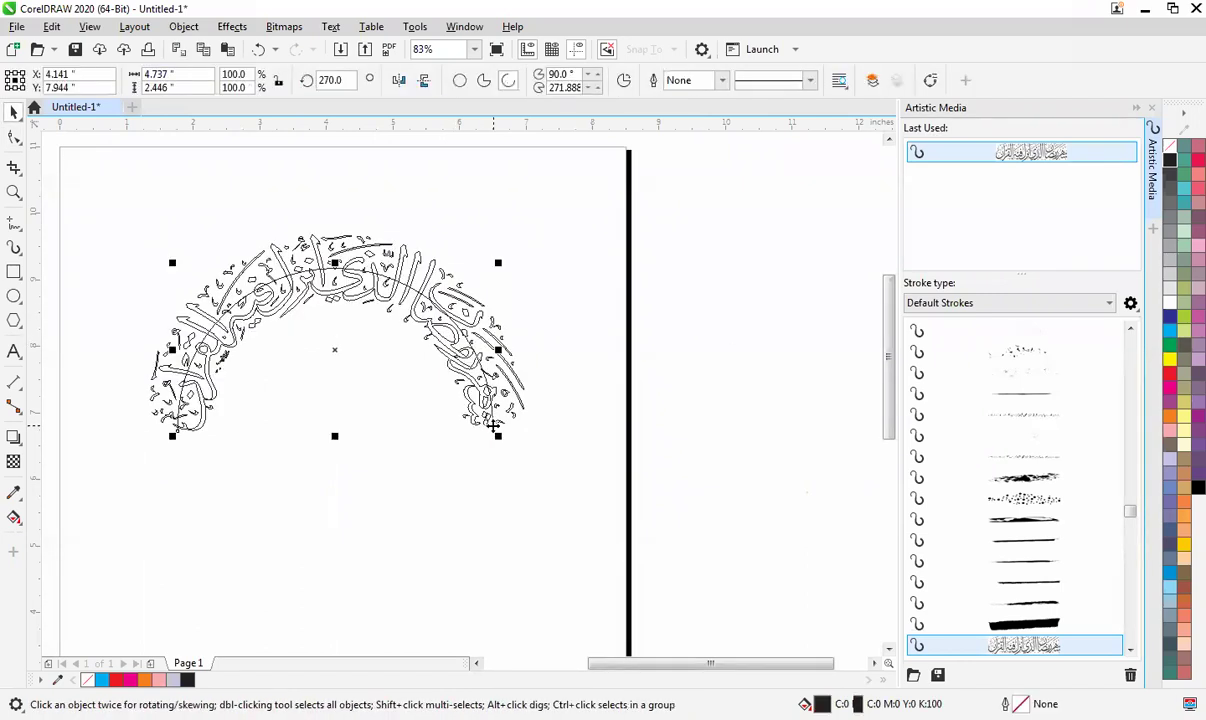
key(F10)
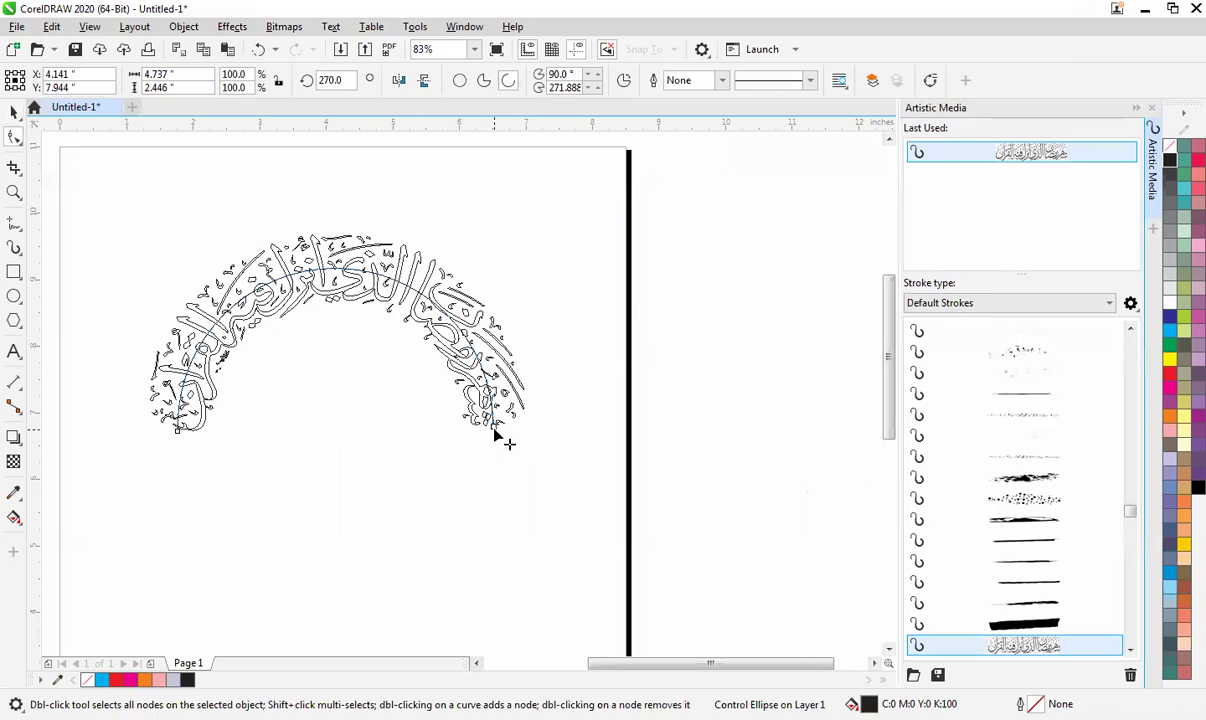
drag(494, 429, 510, 461)
drag(491, 503, 517, 507)
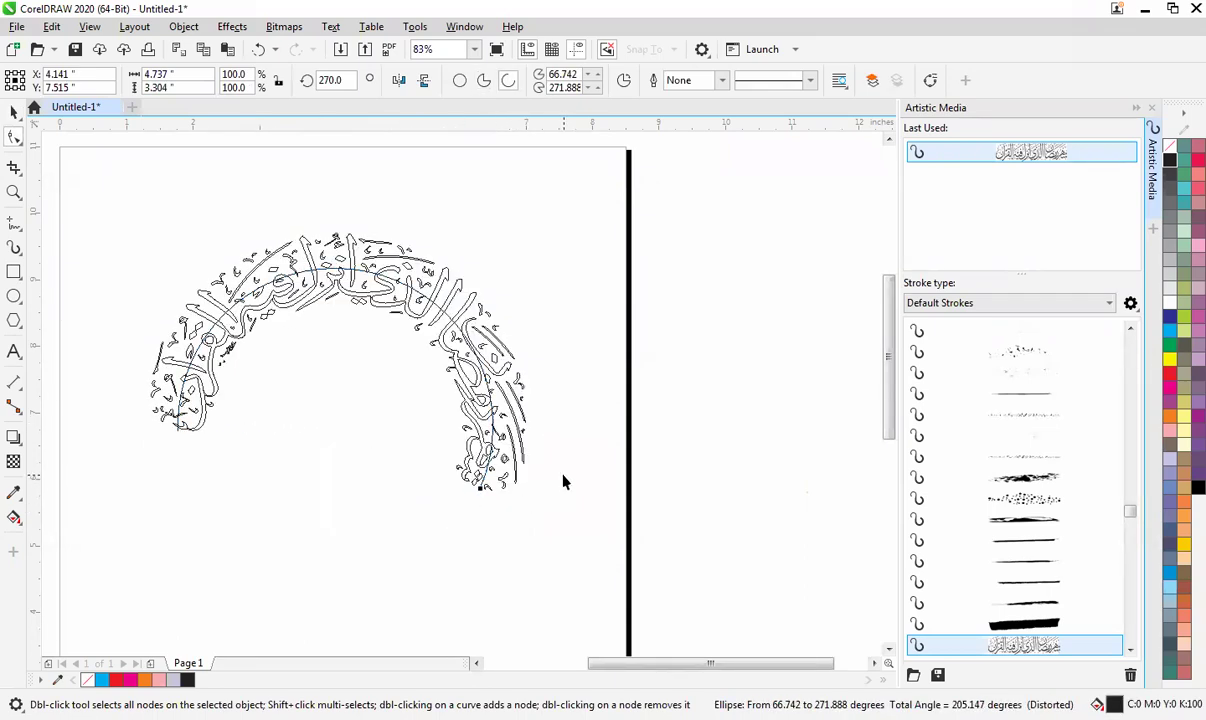
Step: Try to lengthen the control arc further by pulling its opposite end downward
key(space)
drag(137, 232, 603, 507)
scroll(605, 507, down, 1)
scroll(640, 498, up, 1)
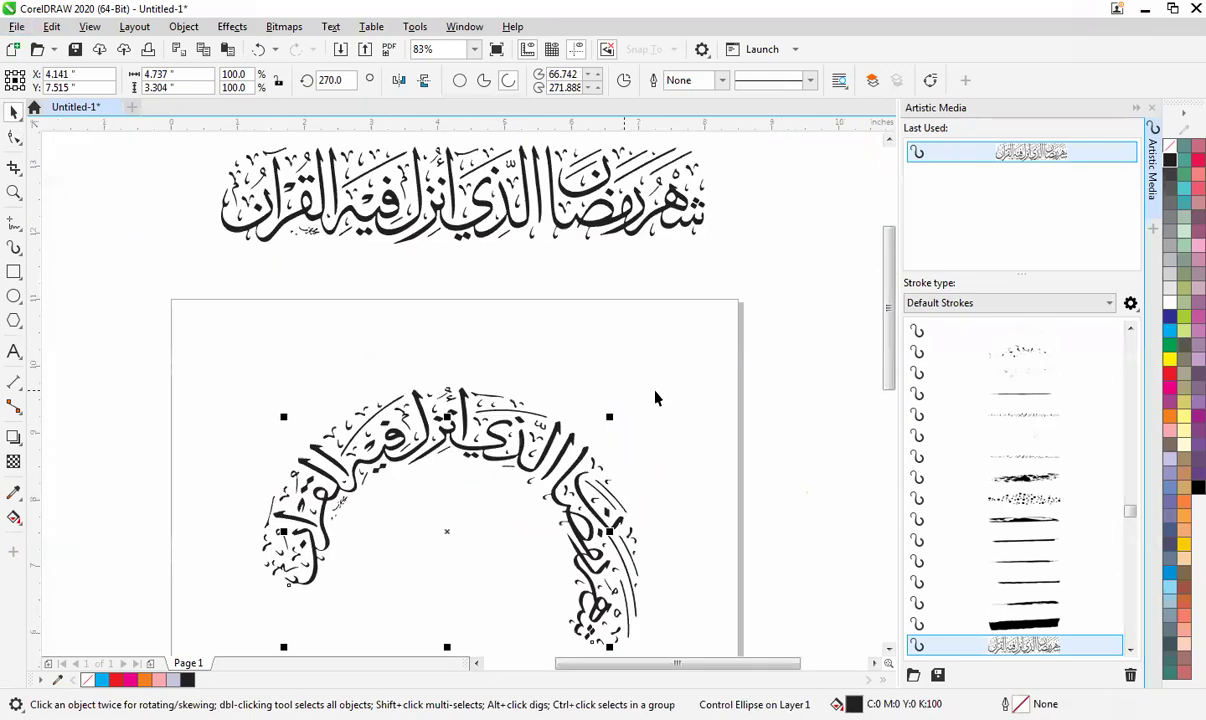
key(z)
scroll(799, 663, up, 1)
drag(164, 486, 148, 577)
drag(580, 560, 737, 555)
Step: Convert the control arc to curves and reshape the calligraphy's path by moving its nodes
key(ctrl+q)
key(F10)
drag(186, 566, 60, 538)
drag(400, 274, 401, 165)
scroll(401, 170, down, 2)
scroll(386, 243, up, 1)
drag(535, 485, 655, 380)
drag(219, 374, 177, 268)
Step: Undo the node edits, curve conversion and arc extensions on the arched calligraphy
key(ctrl+z)
key(ctrl+z)
key(ctrl+z)
key(ctrl+z)
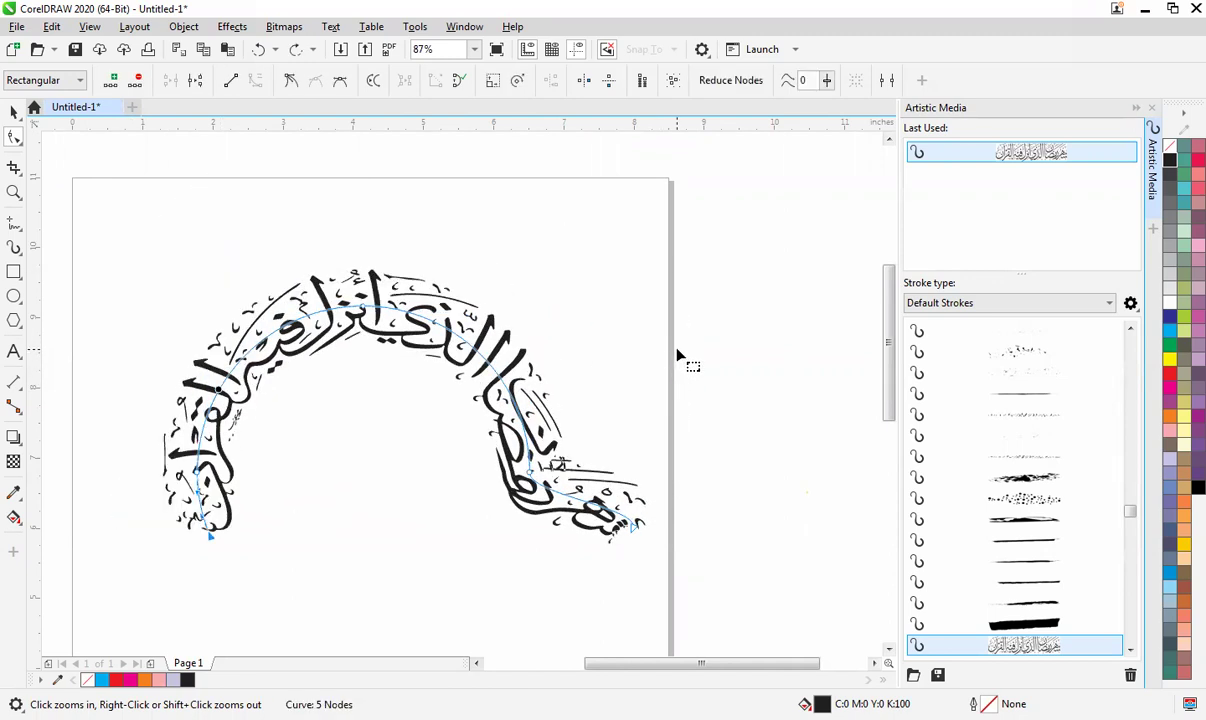
key(ctrl+z)
key(ctrl+z)
key(ctrl+z)
key(ctrl+z)
key(space)
Step: Extend the control arc's right-hand end to about 78.25 degrees and shorten its left-hand end
key(F2)
drag(118, 207, 727, 556)
scroll(730, 557, down, 3)
scroll(730, 557, down, 1)
key(F4)
key(F2)
drag(138, 356, 791, 663)
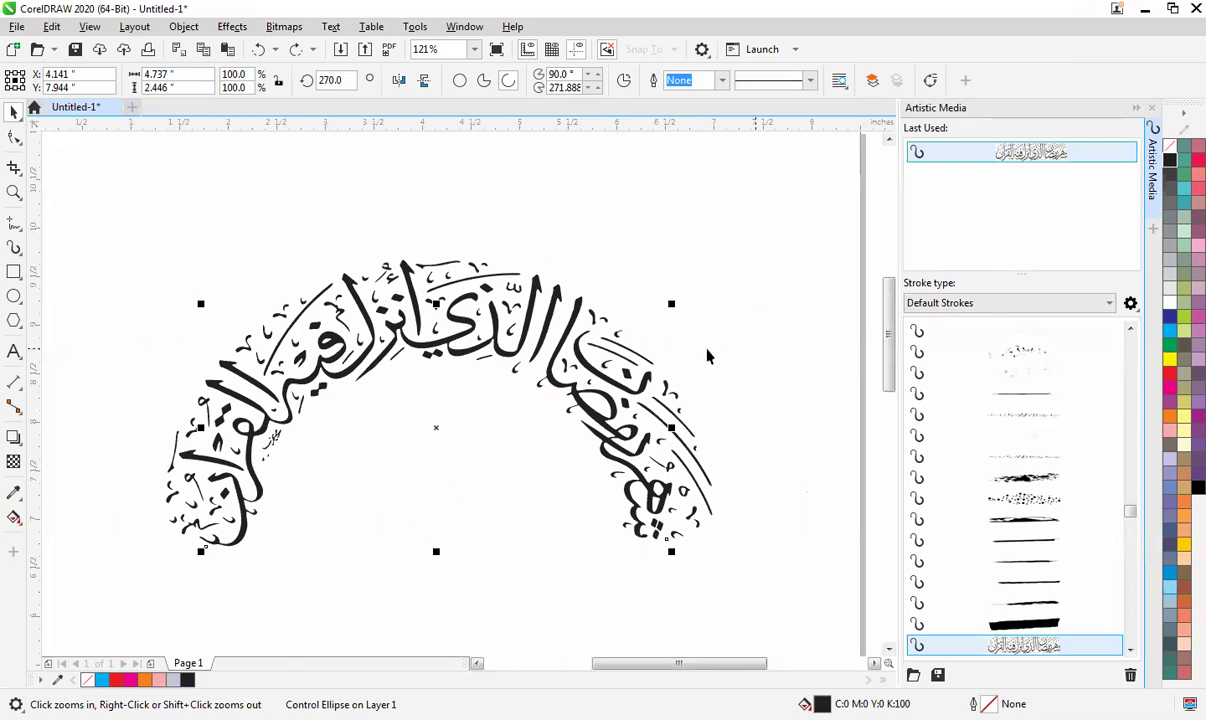
click(232, 26)
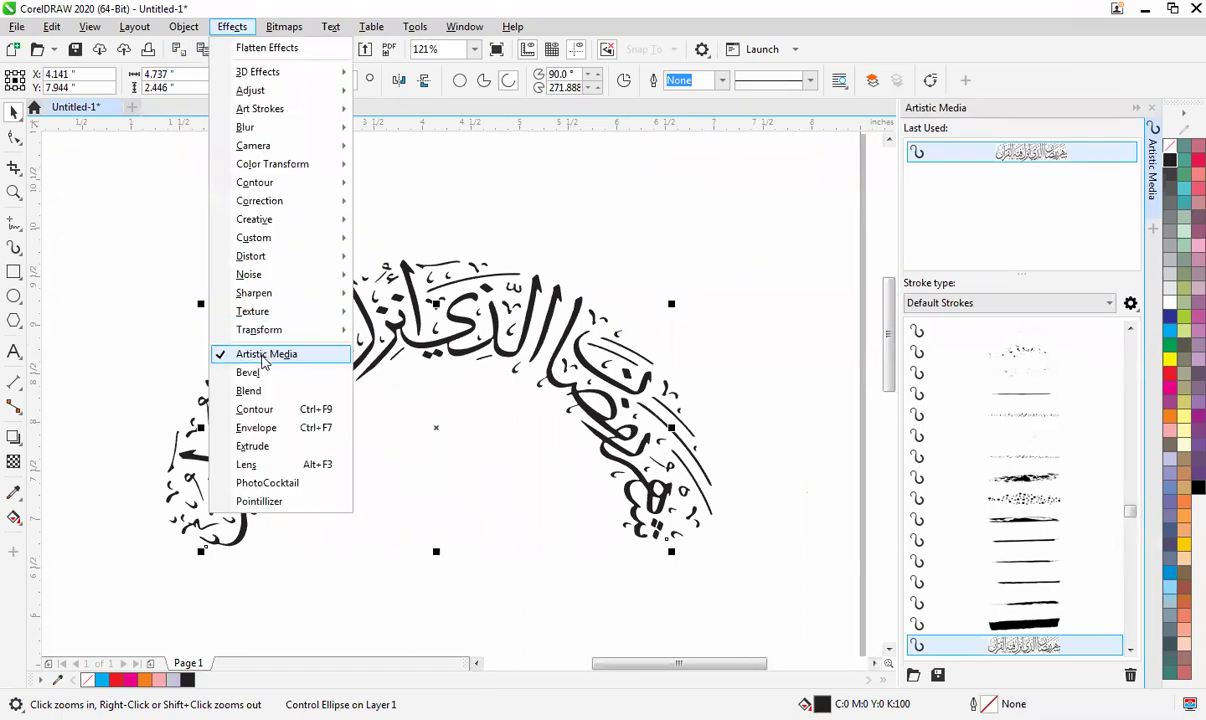
key(F10)
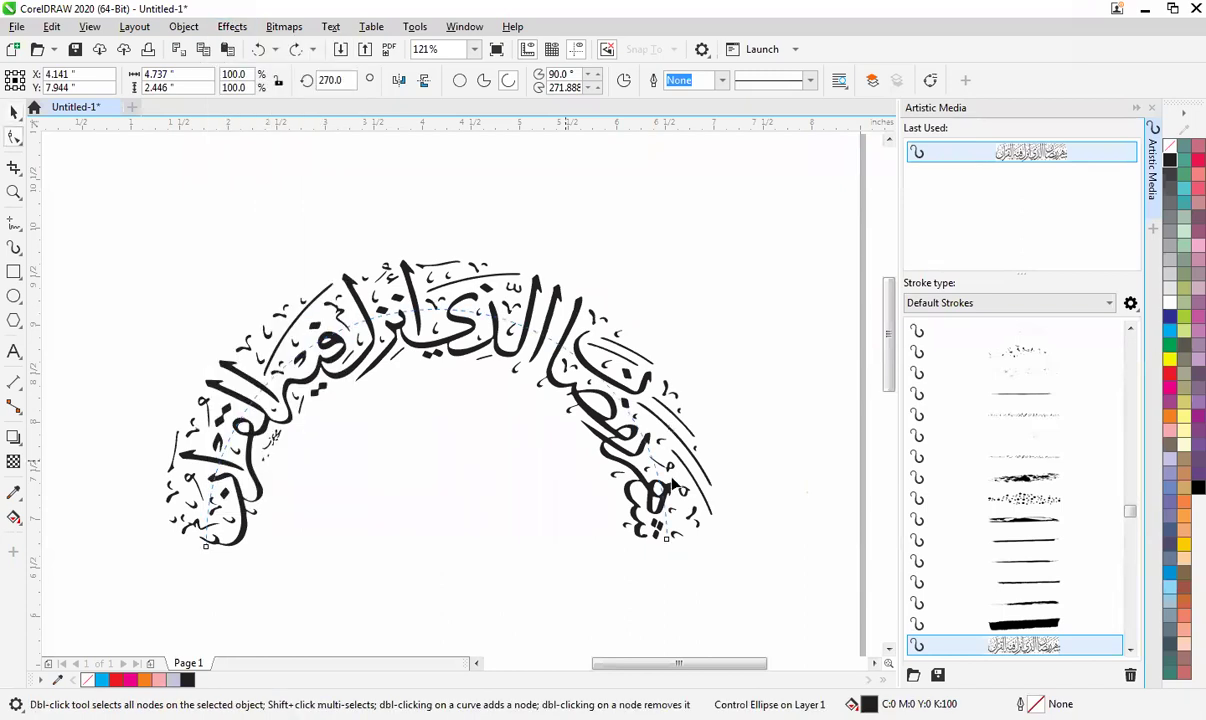
drag(670, 542, 668, 584)
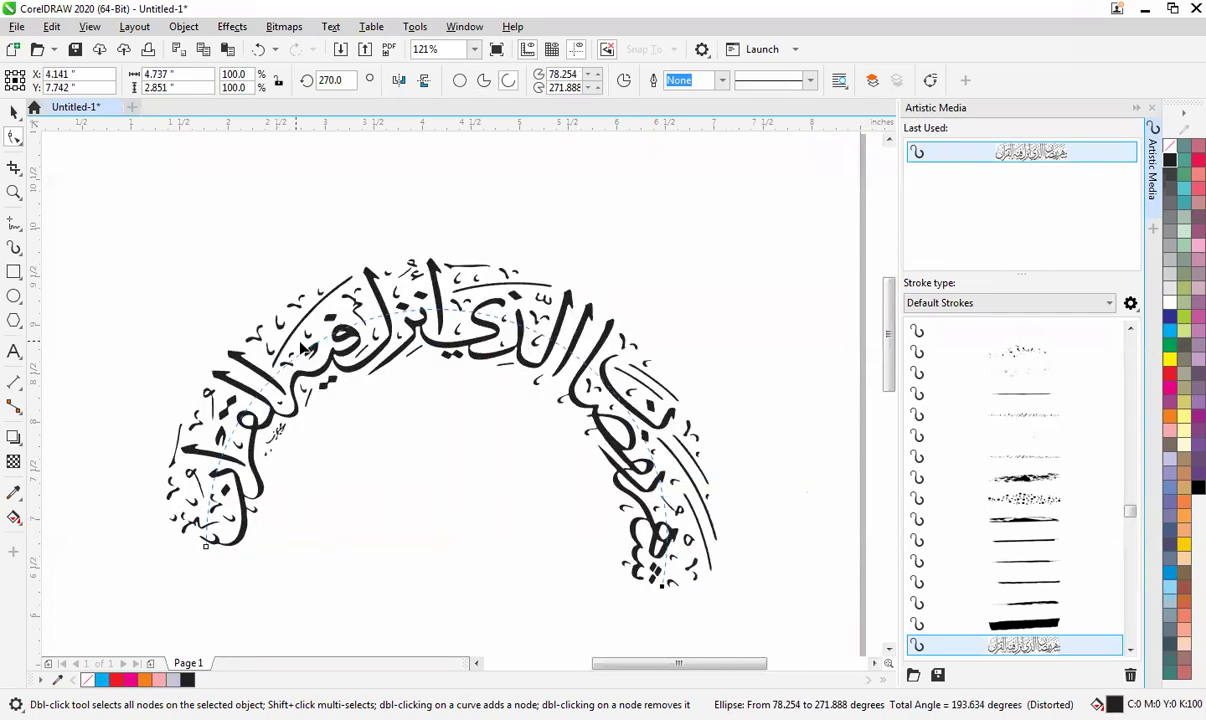
drag(206, 546, 178, 301)
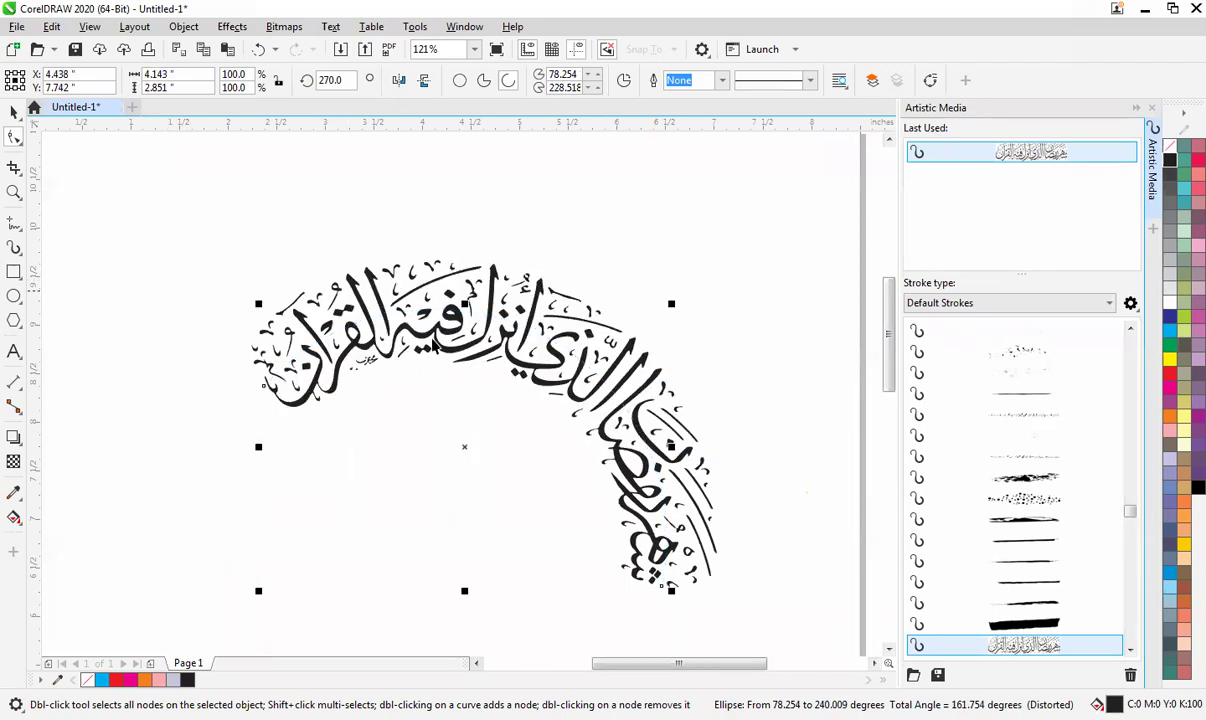
key(space)
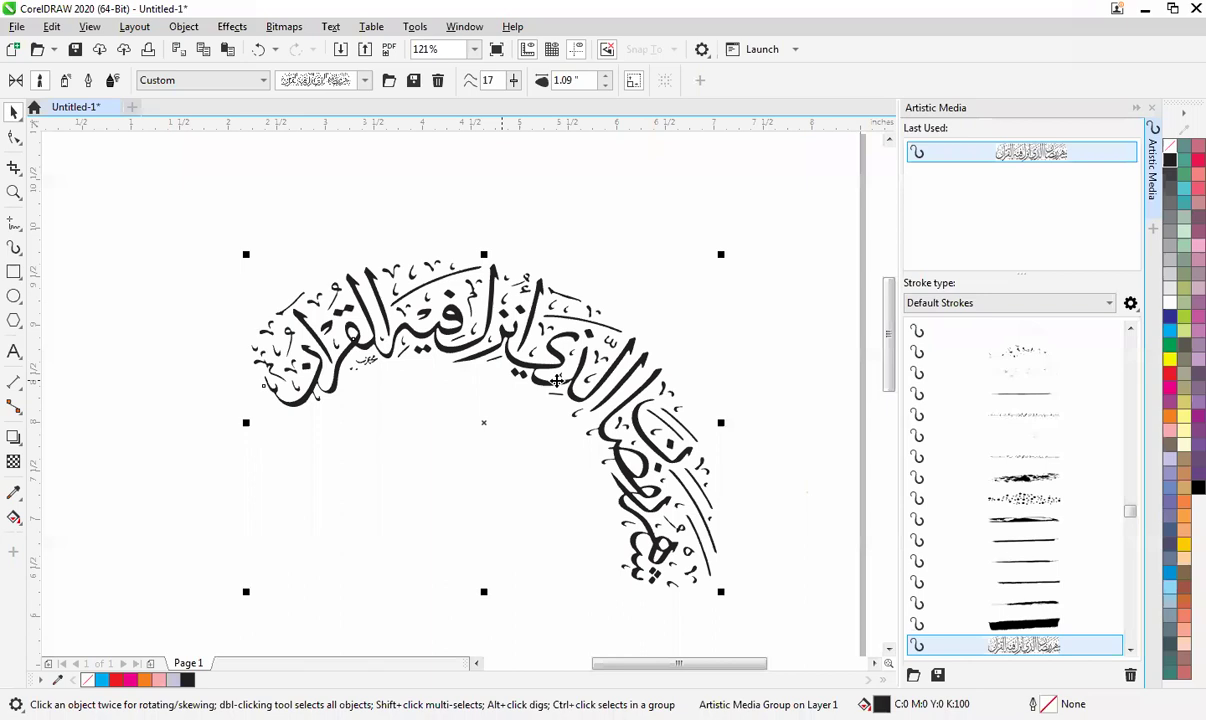
Step: Rotate the arched calligraphy counterclockwise until both of its ends sit roughly level
click(557, 381)
drag(720, 592, 738, 288)
click(570, 345)
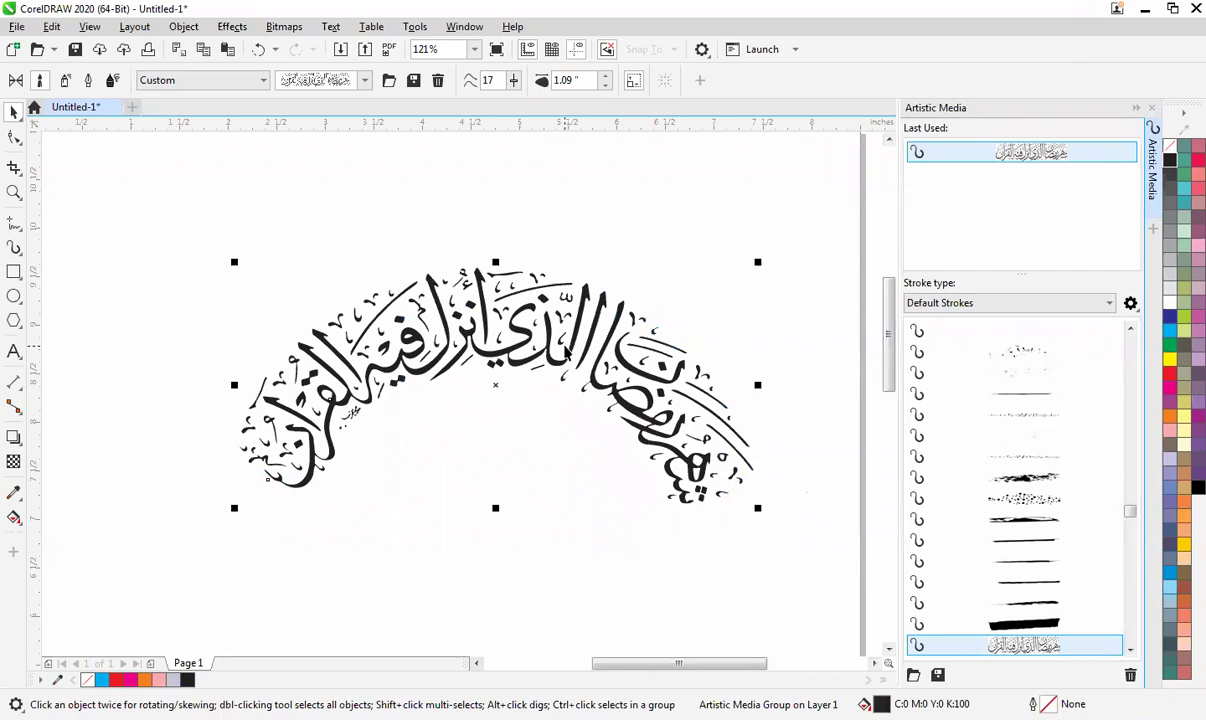
Step: Reposition the arched calligraphy on the page and delete it
click(530, 327)
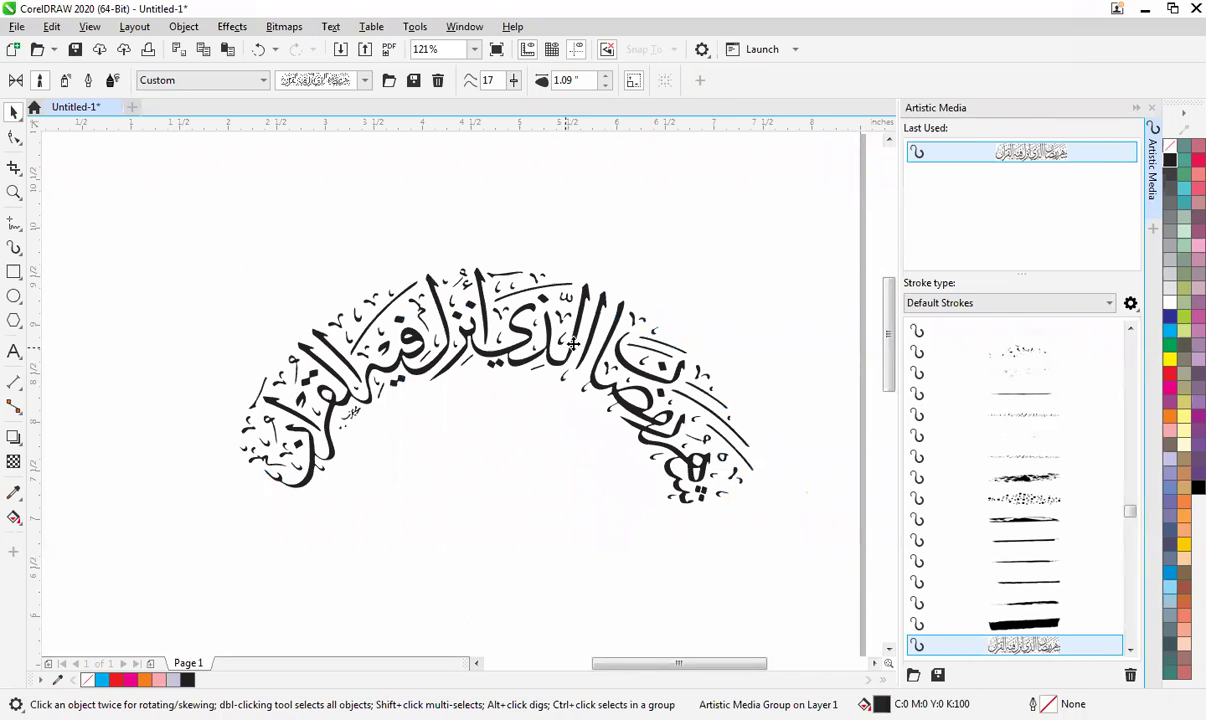
drag(567, 284, 597, 204)
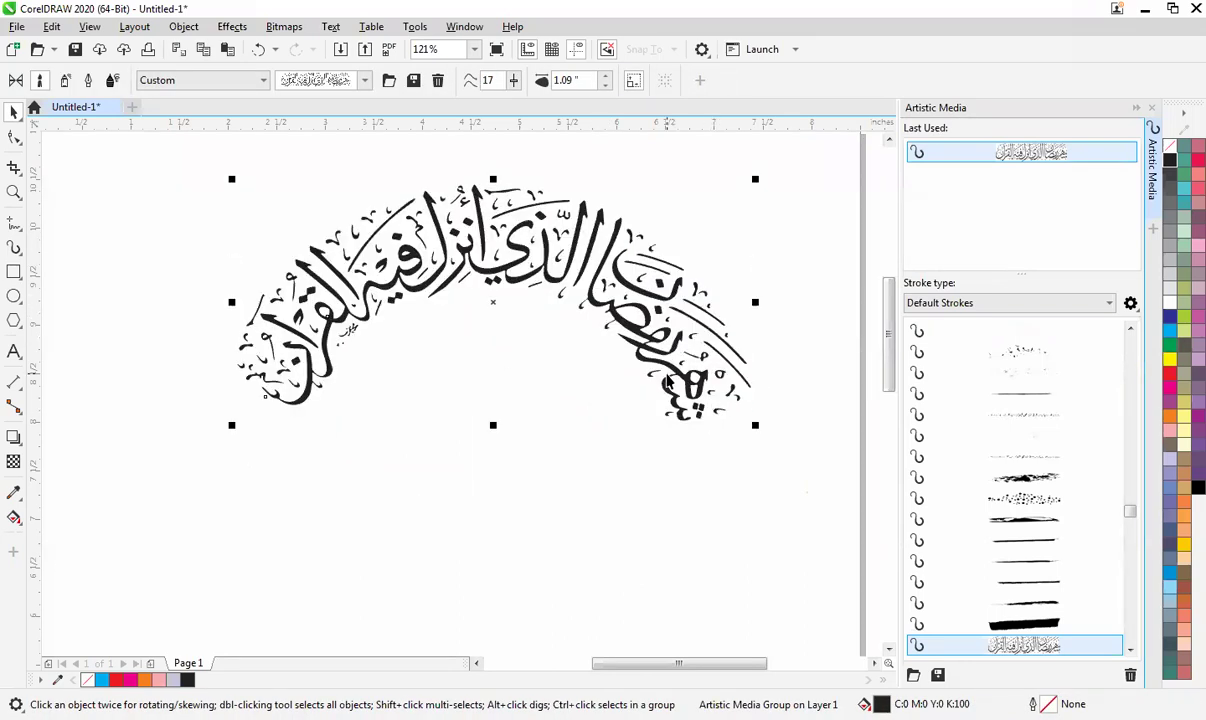
drag(622, 330, 624, 382)
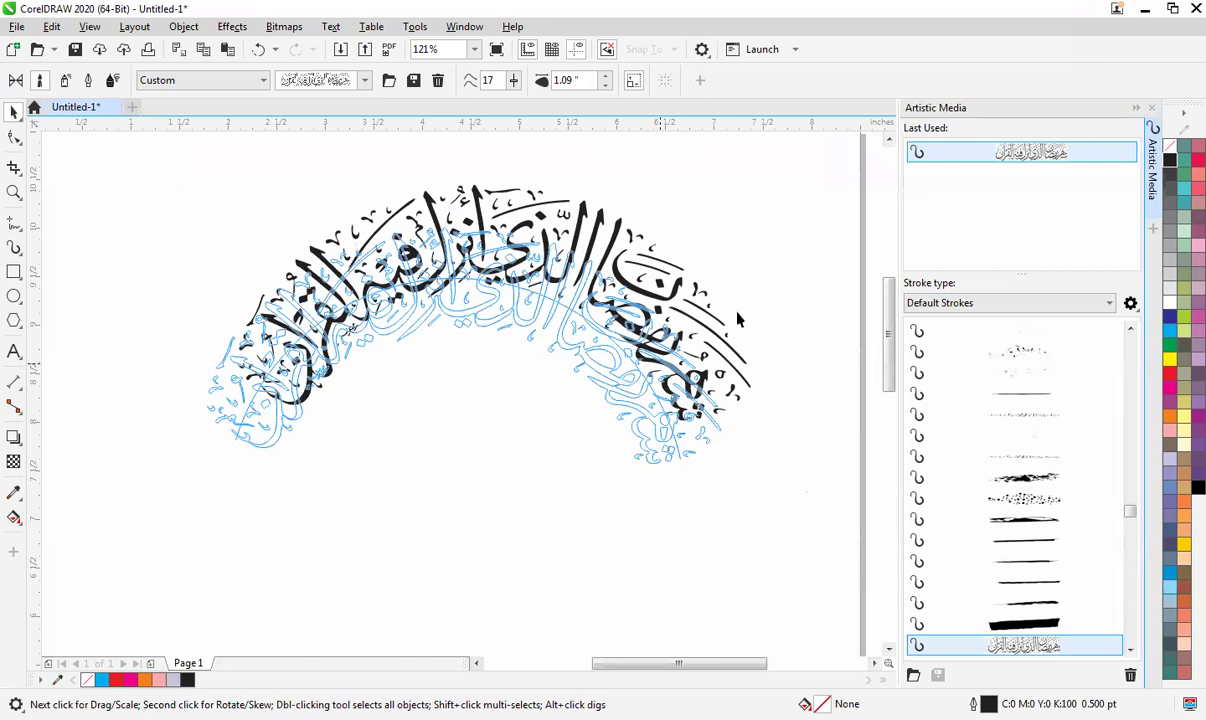
key(Delete)
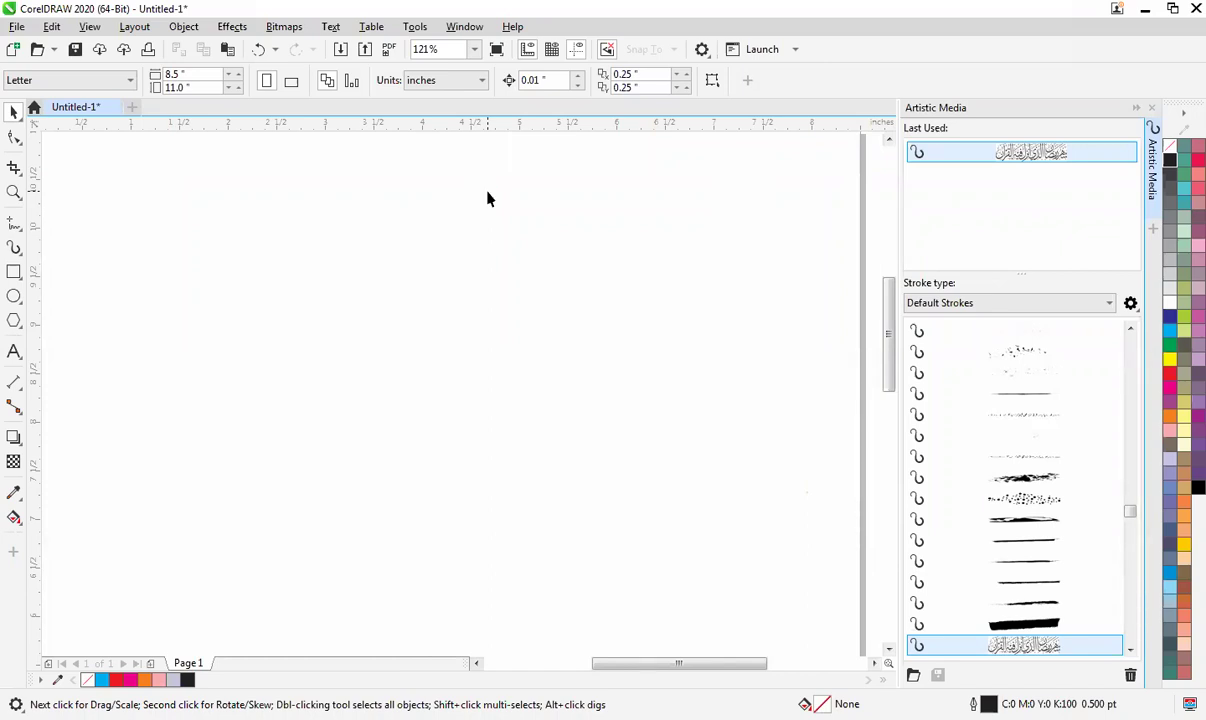
Step: Open the program options and examine the General, Display and Edit settings
key(ctrl+j)
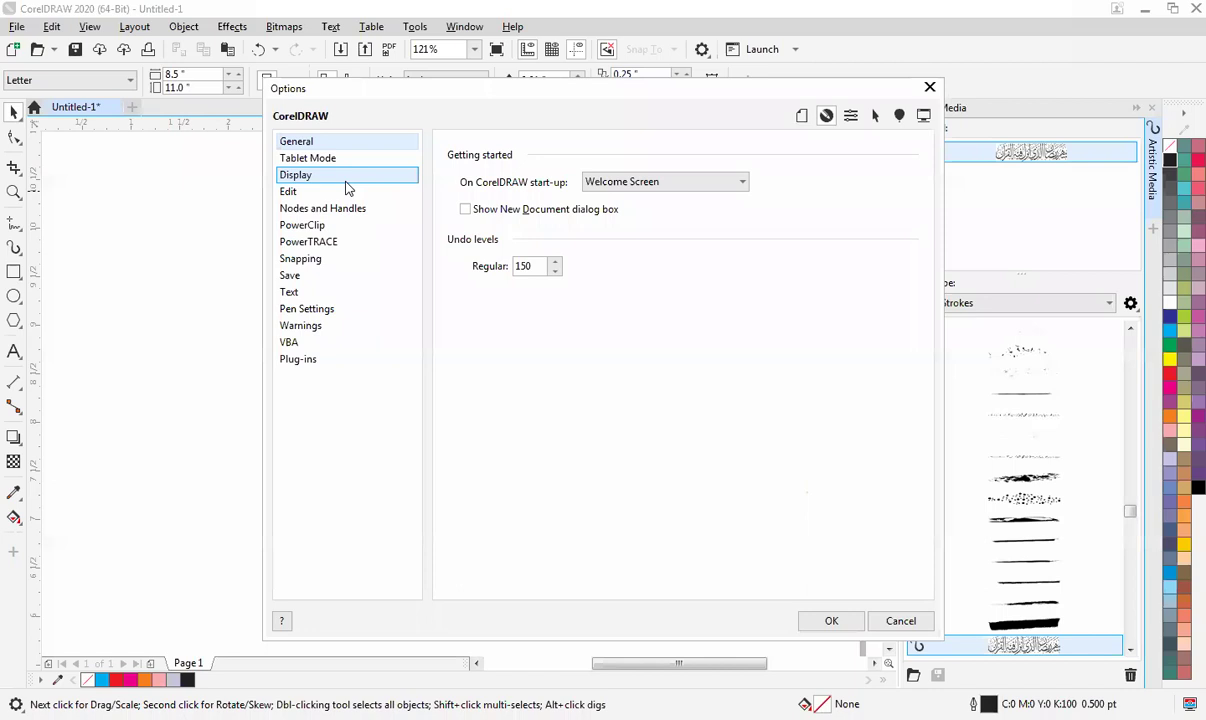
click(290, 192)
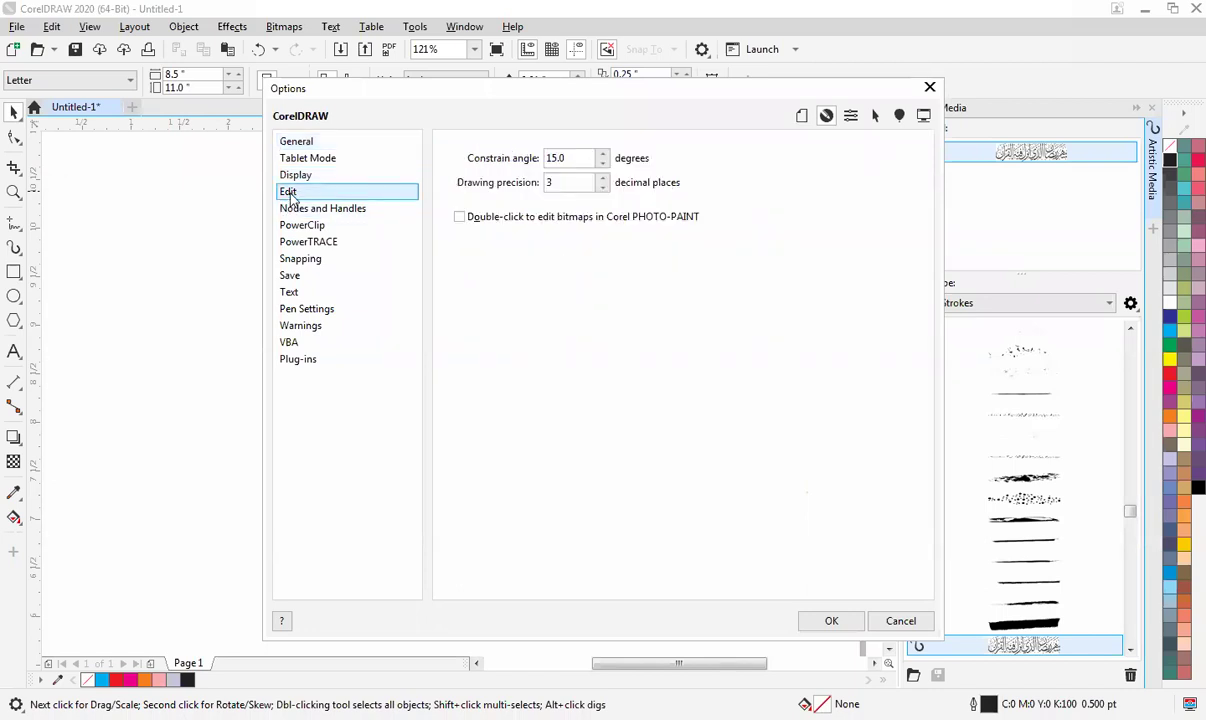
click(296, 176)
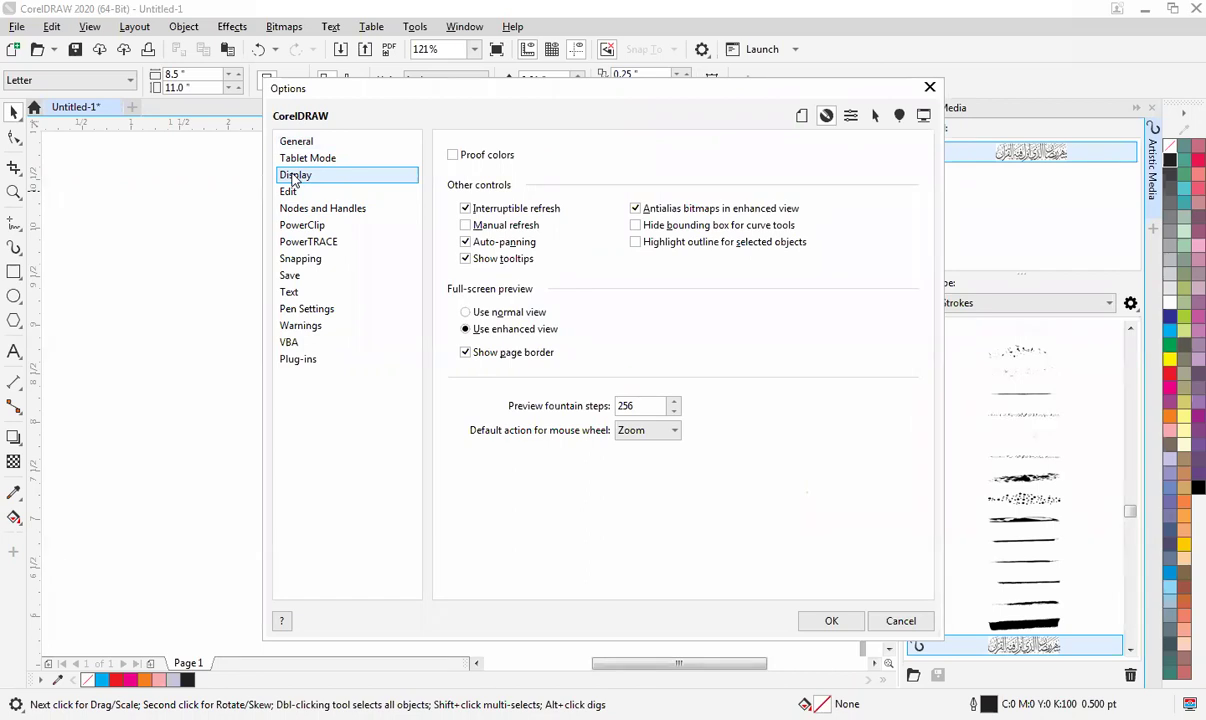
click(295, 145)
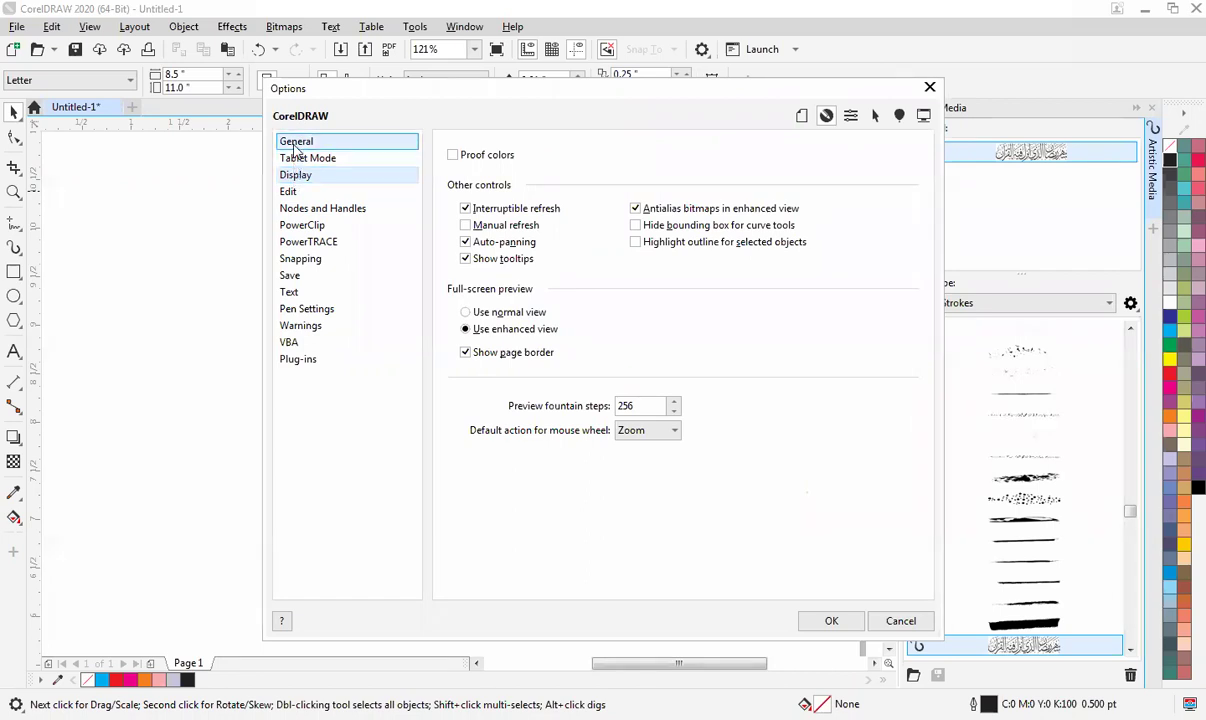
click(287, 194)
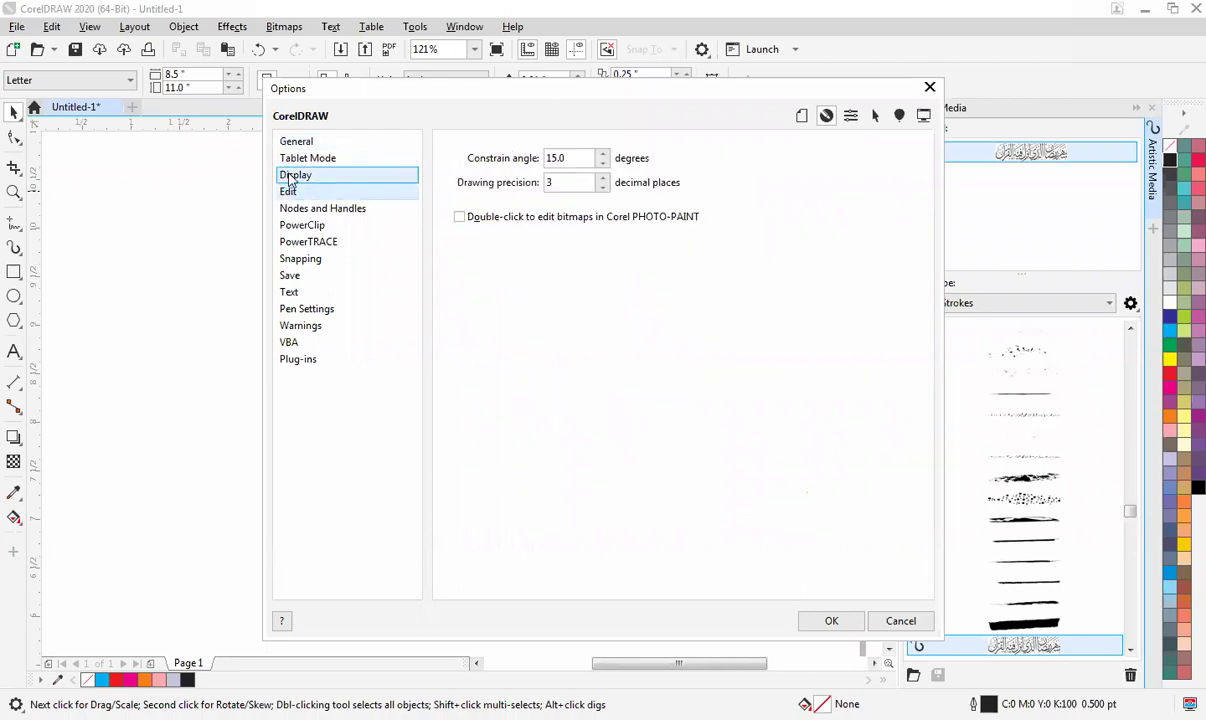
click(288, 180)
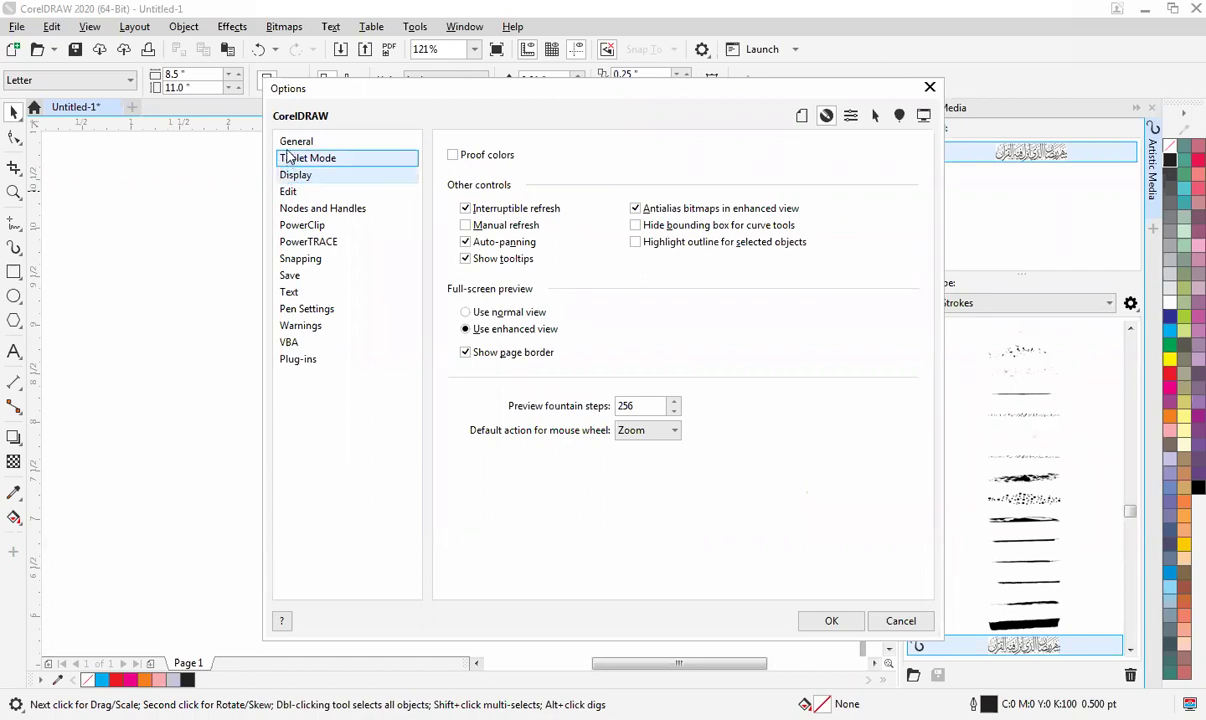
click(288, 145)
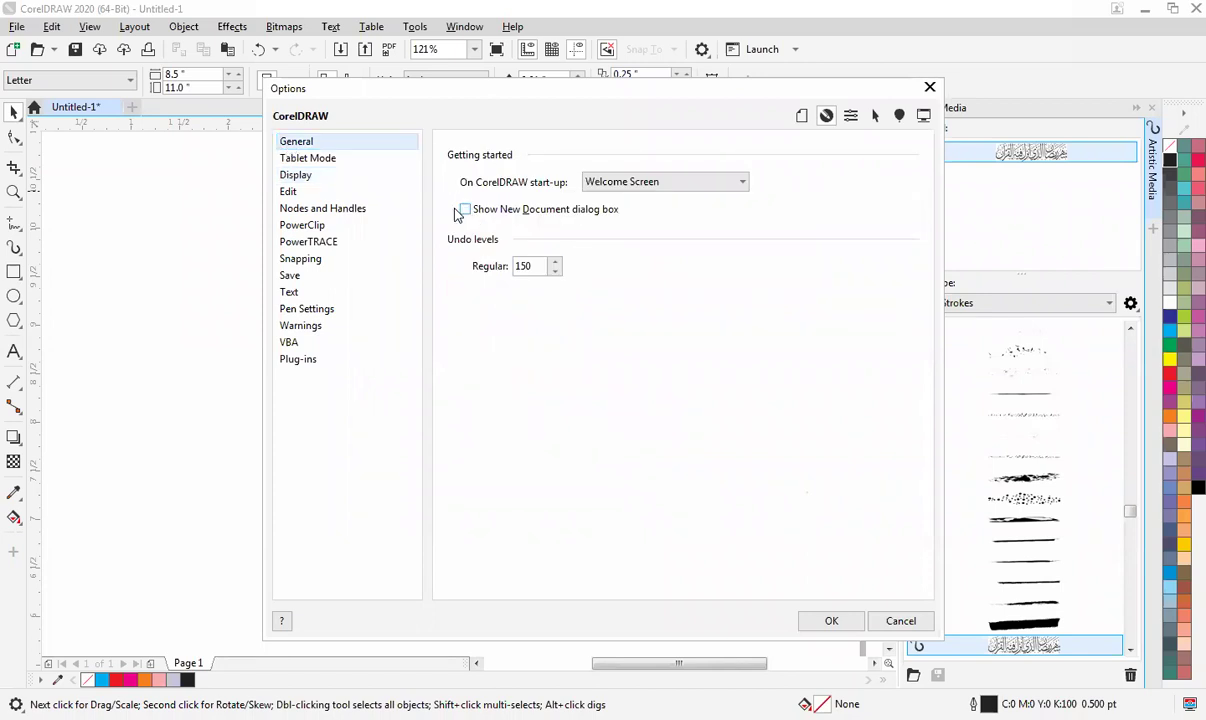
click(289, 193)
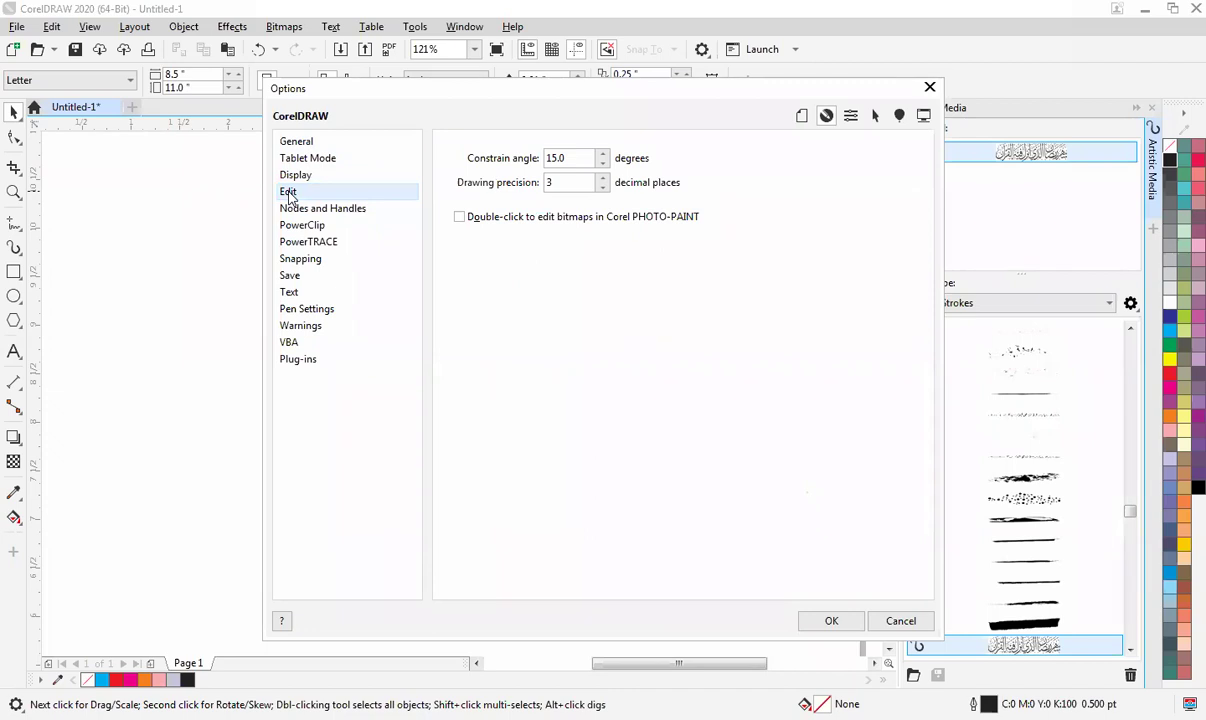
Step: Open the command customization settings and search the commands for "pa", looking through the matches
click(850, 117)
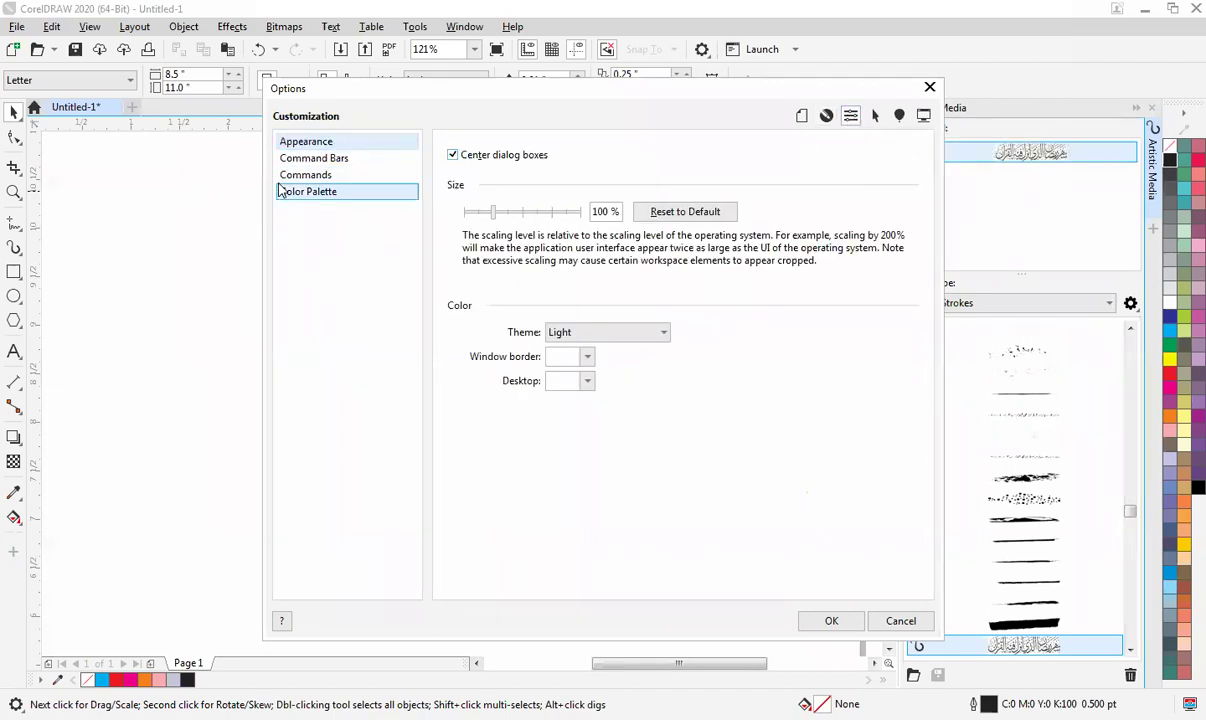
click(313, 162)
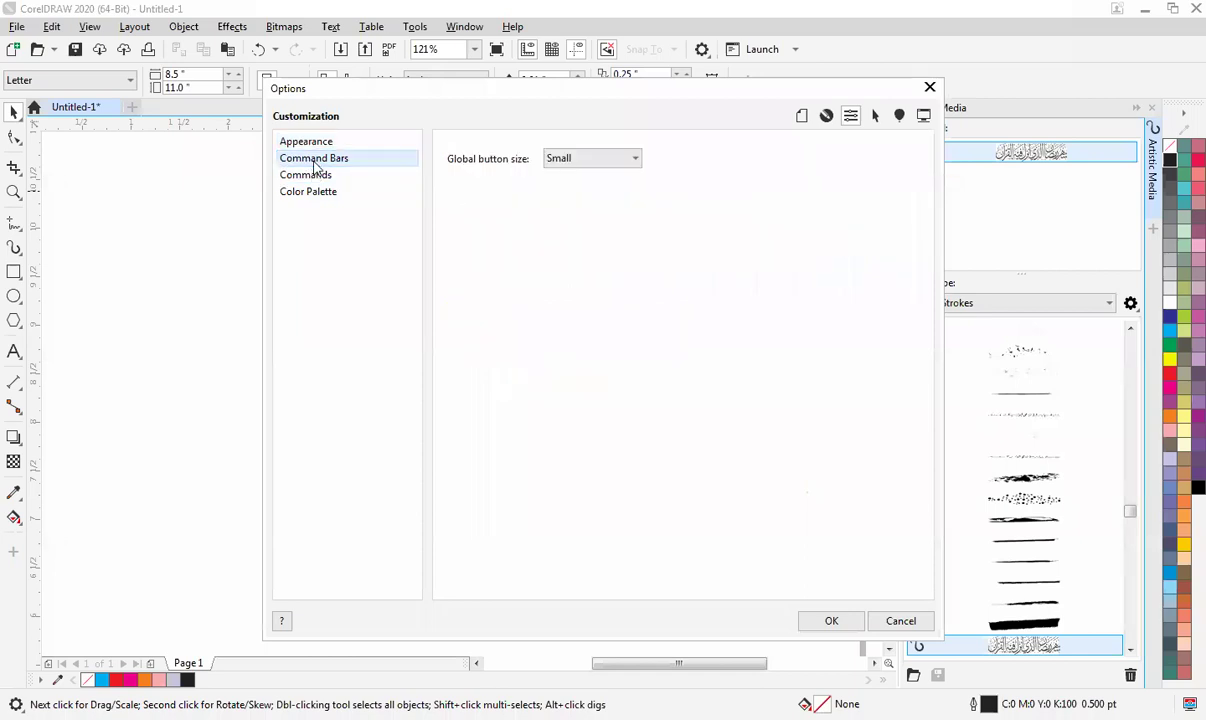
click(316, 174)
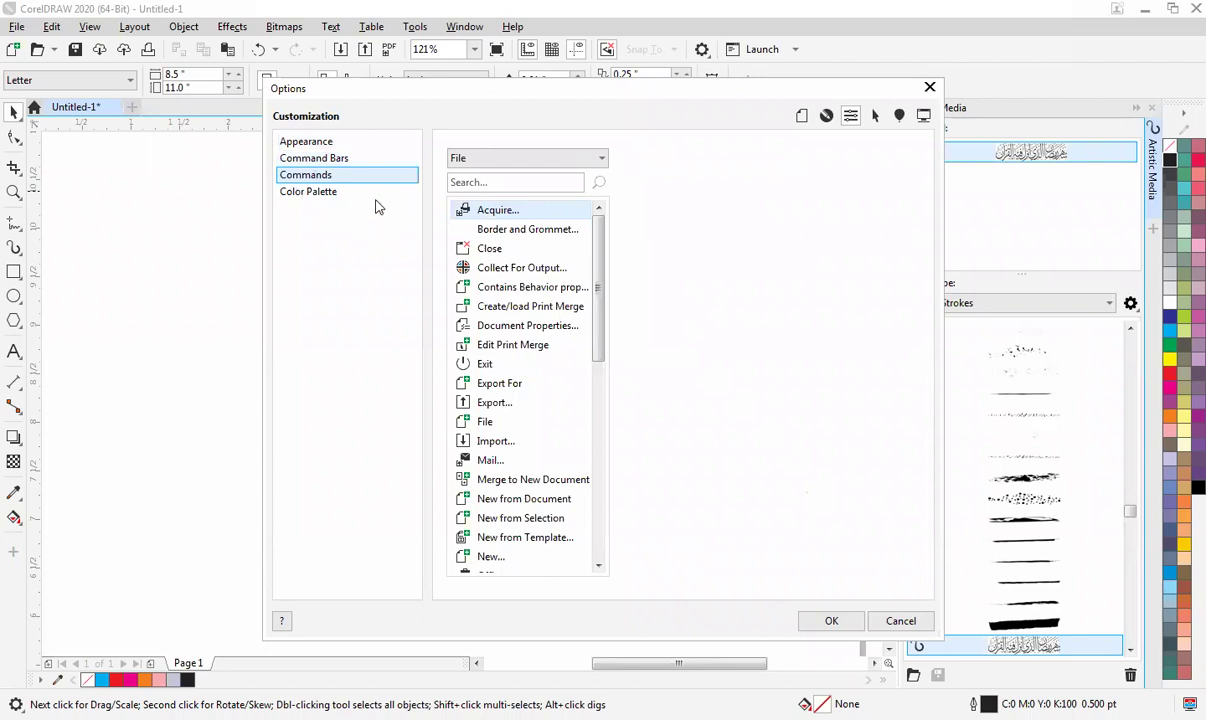
click(484, 184)
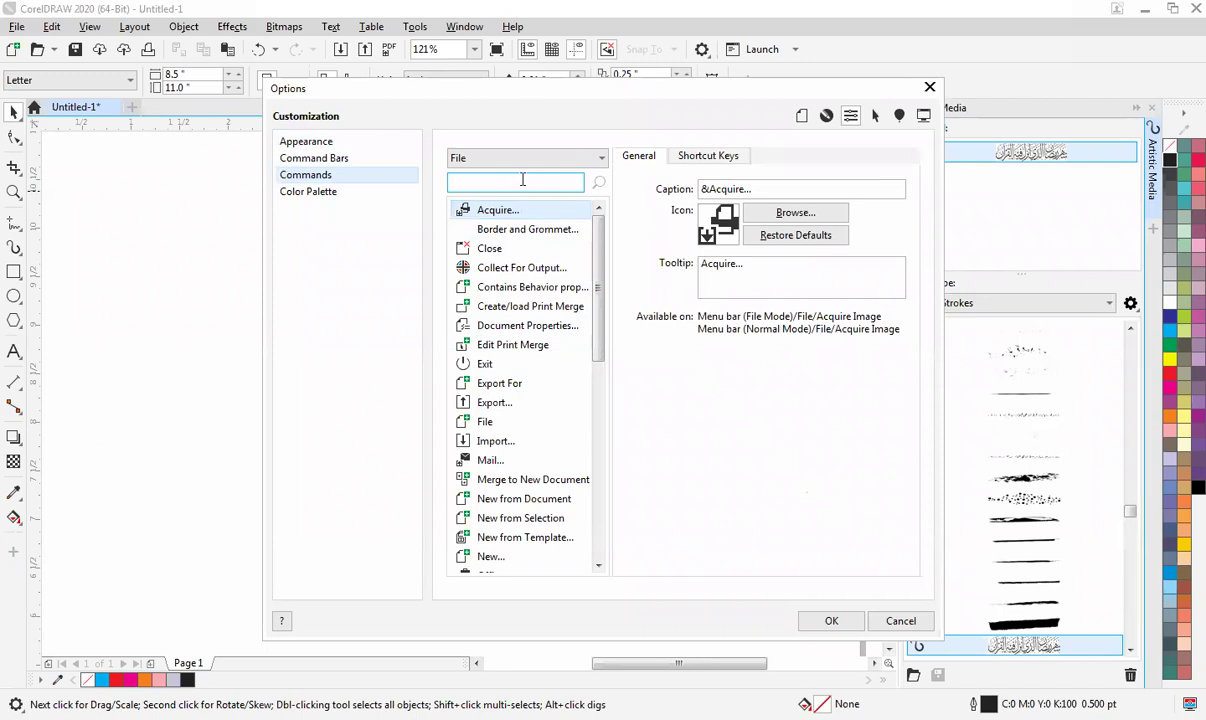
text(p)
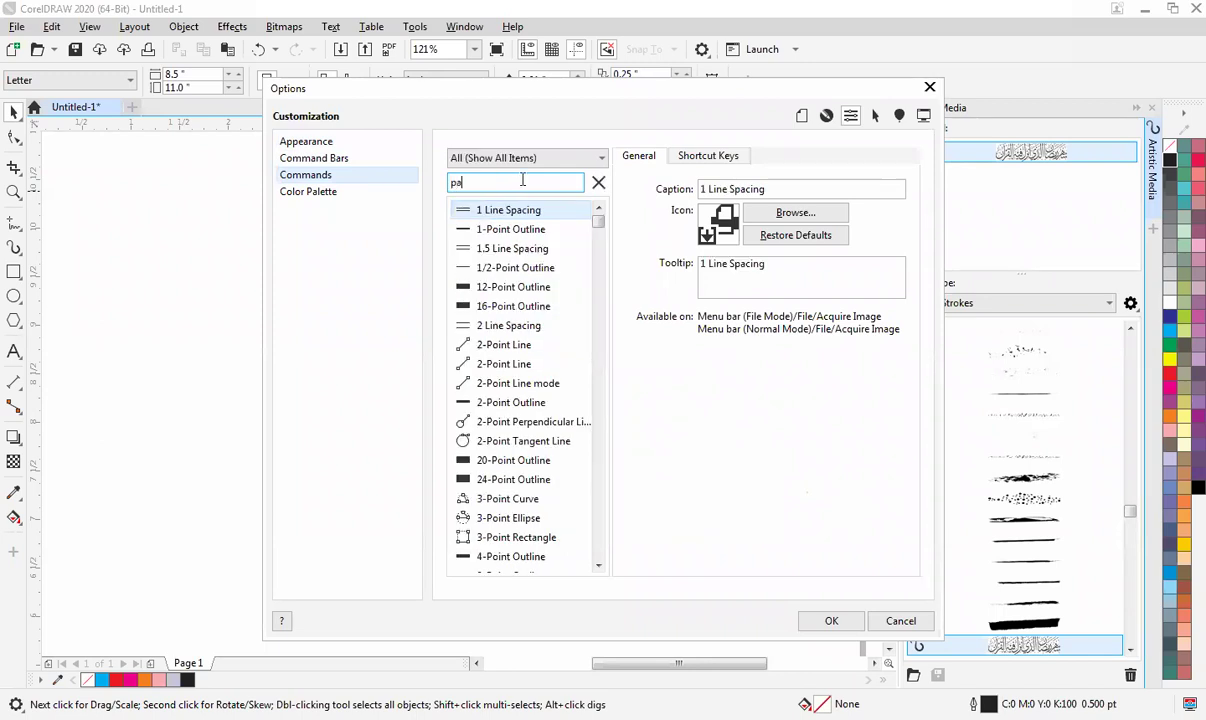
text(a)
scroll(510, 348, down, 10)
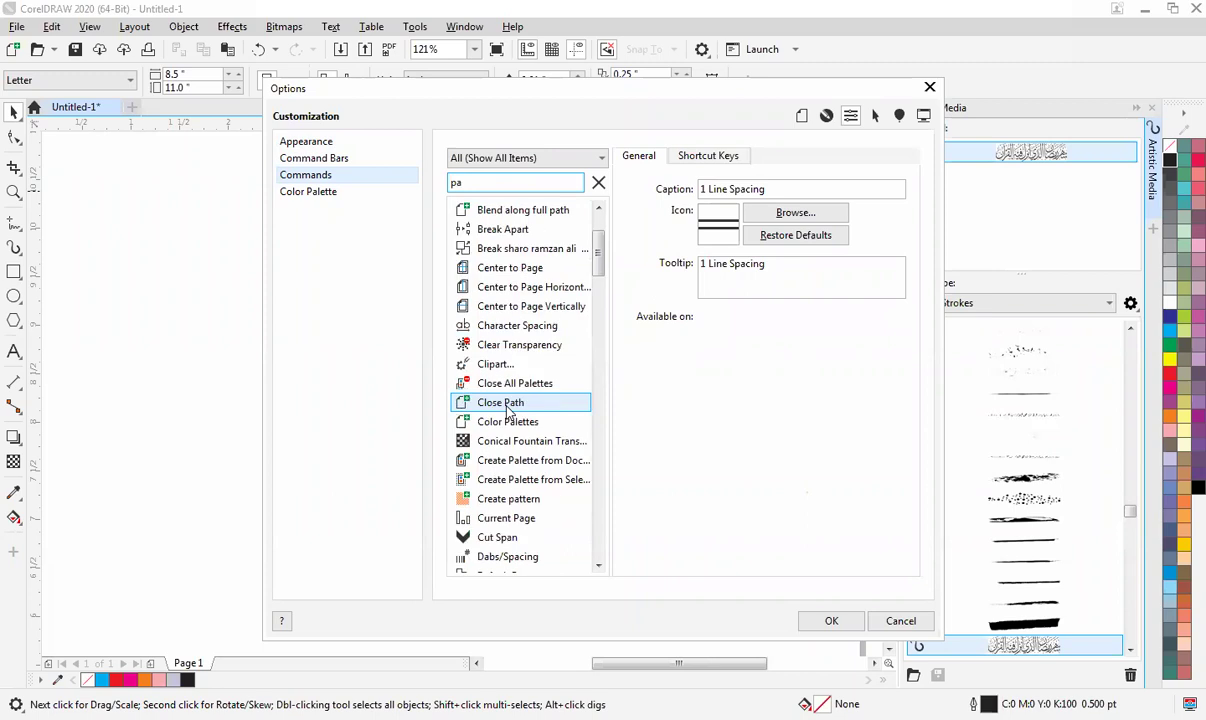
scroll(513, 437, down, 1)
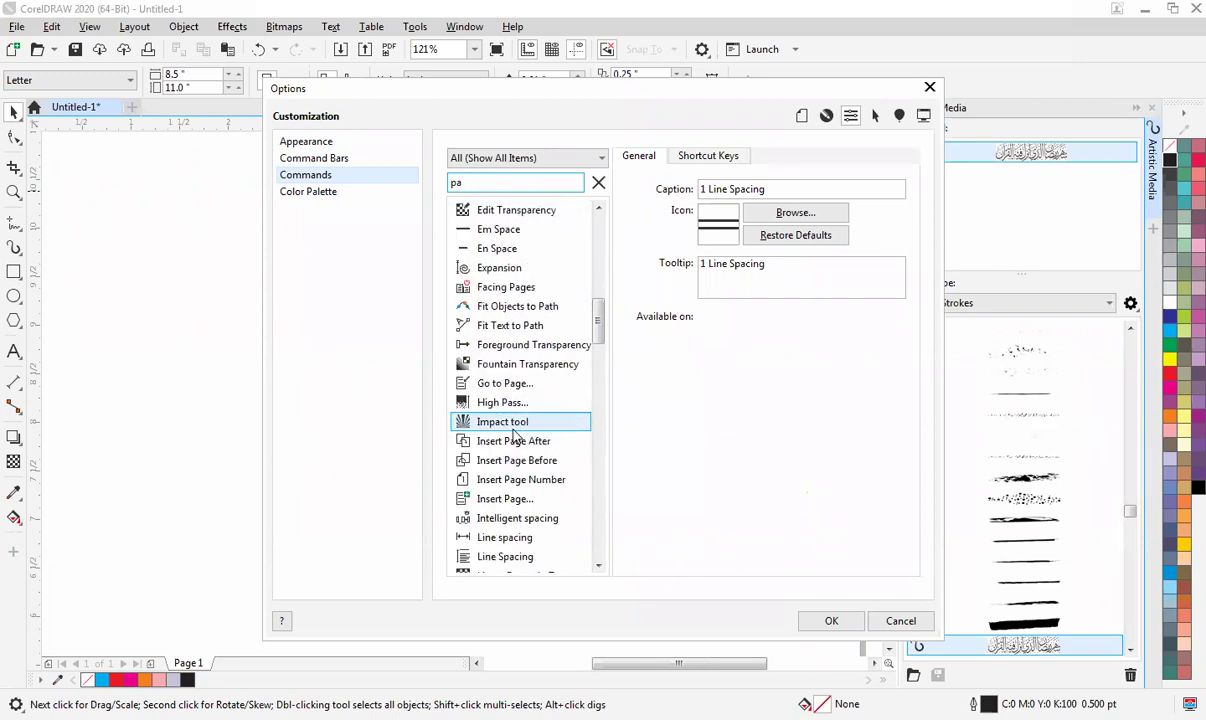
scroll(546, 403, down, 3)
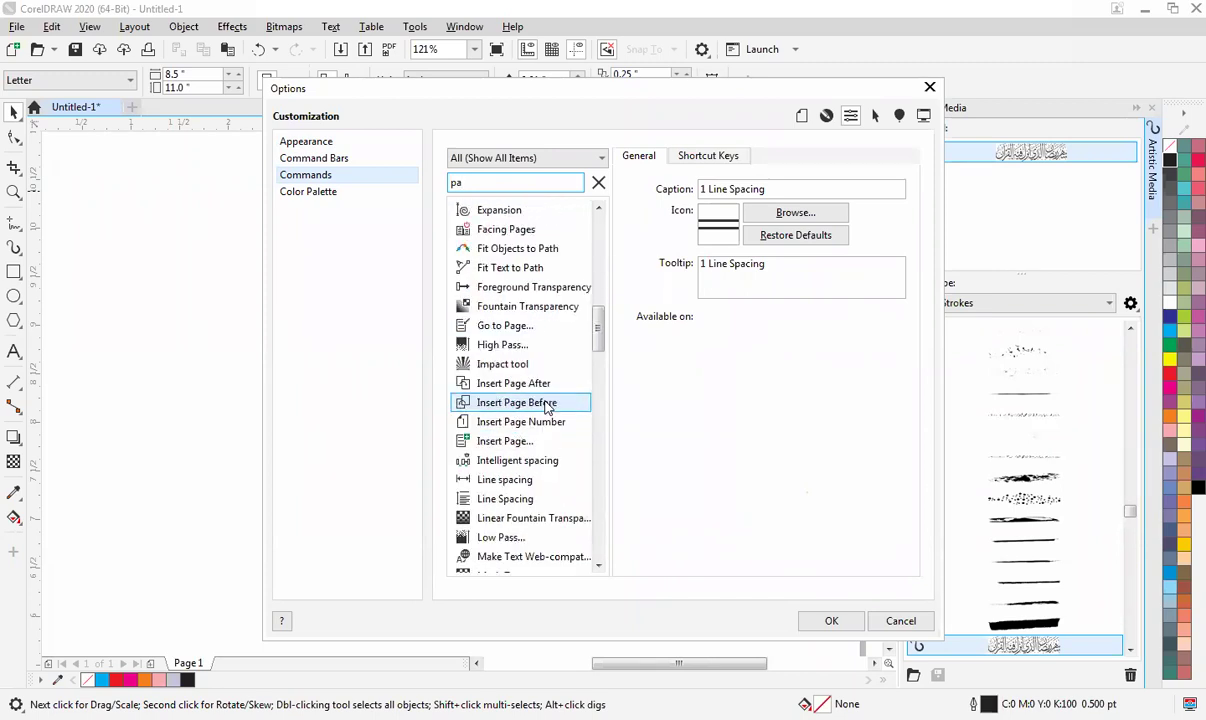
Step: Replace the command search with "in" and look through the matching commands
key(BackSpace)
key(BackSpace)
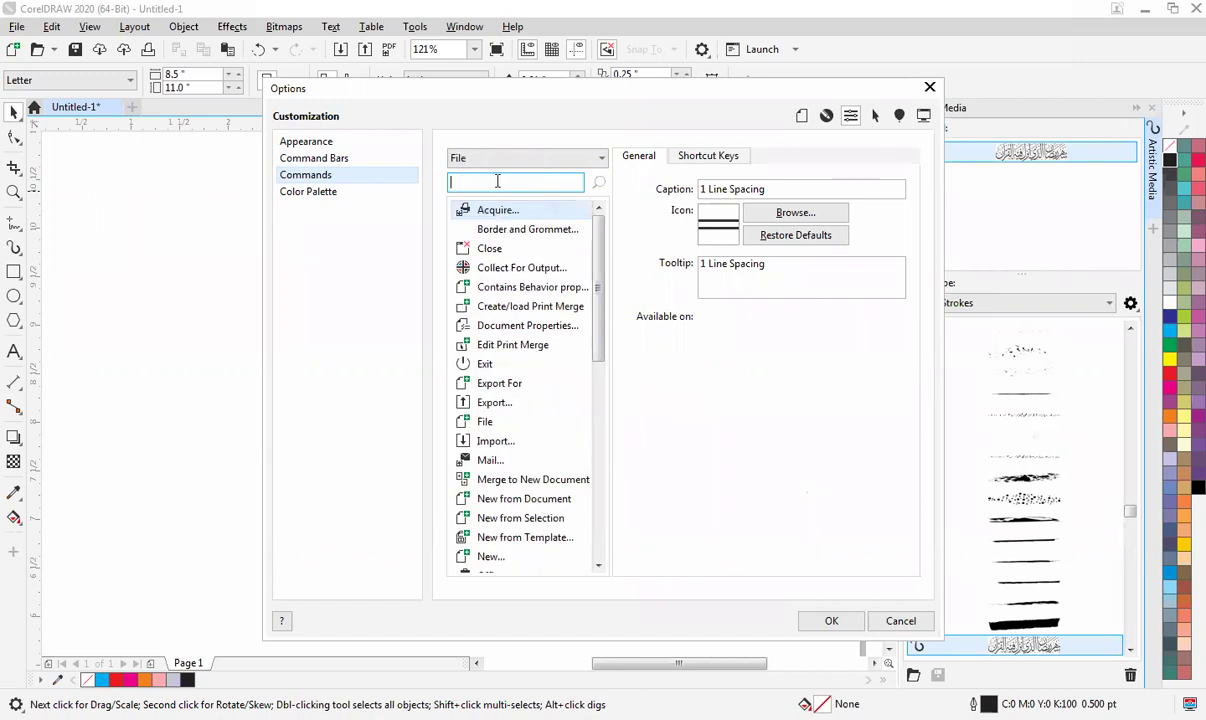
text(in)
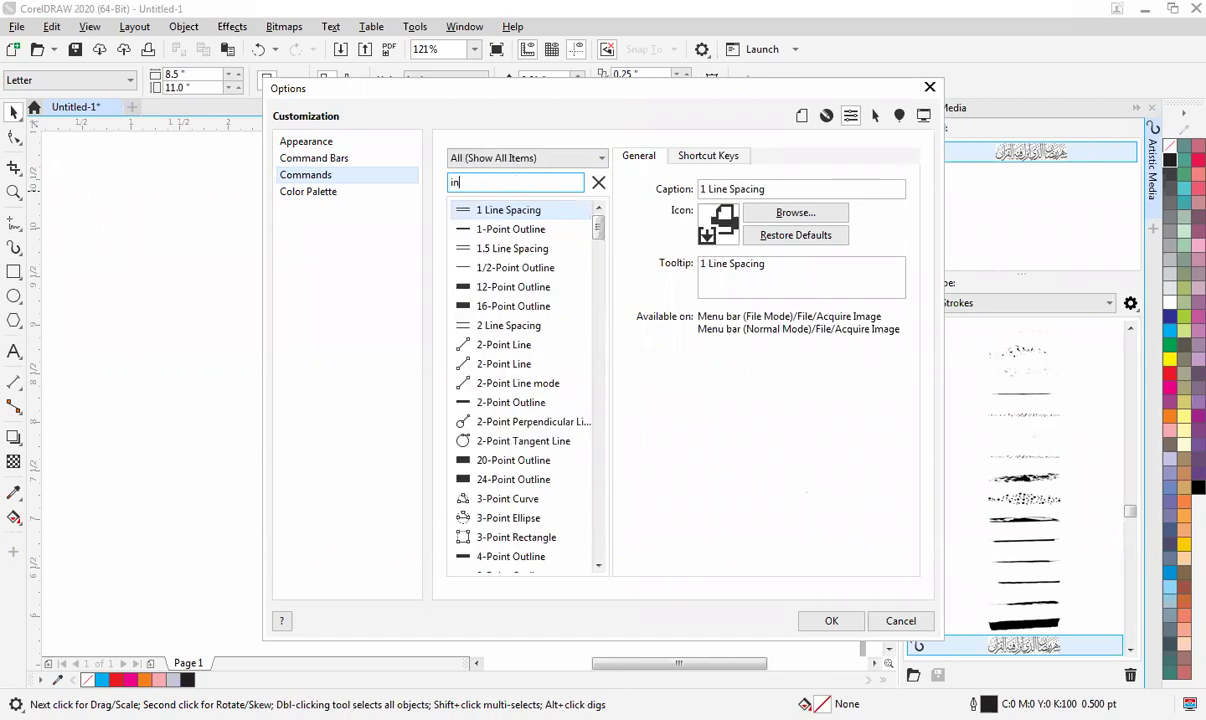
scroll(505, 400, down, 5)
scroll(521, 425, down, 8)
scroll(519, 448, down, 10)
scroll(519, 448, down, 5)
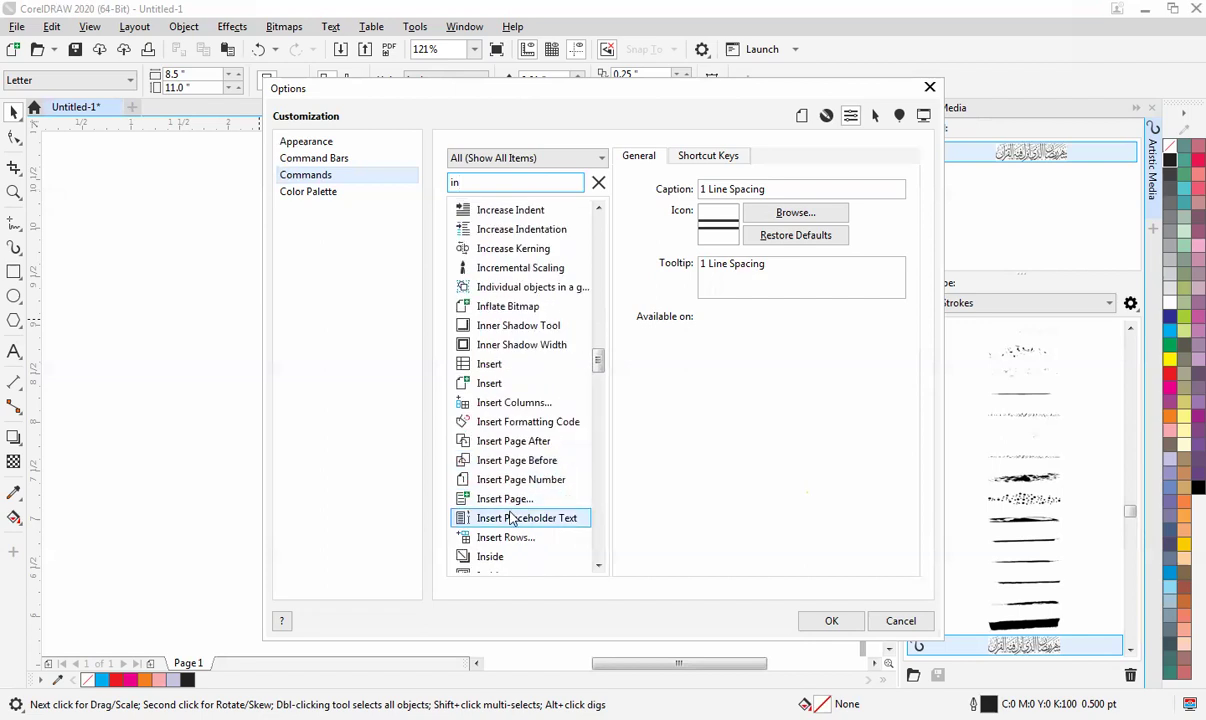
scroll(511, 510, down, 1)
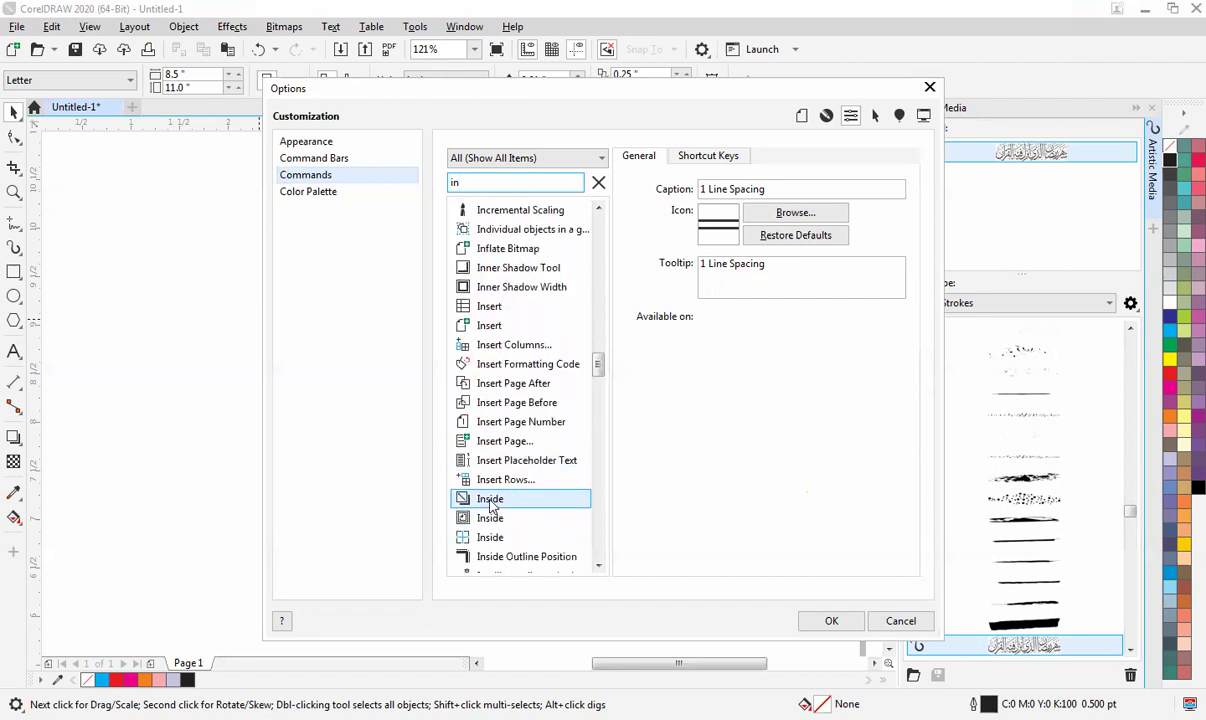
scroll(495, 504, down, 2)
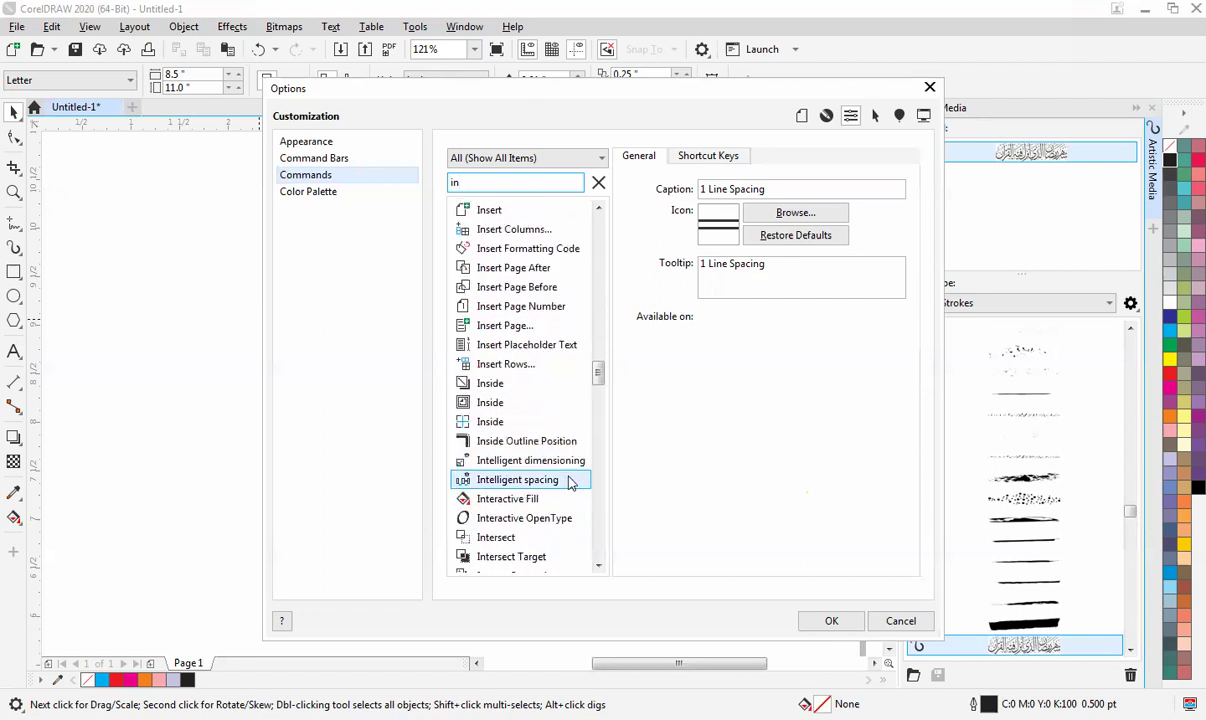
scroll(525, 495, down, 3)
scroll(512, 488, down, 4)
scroll(510, 490, down, 4)
scroll(511, 505, up, 20)
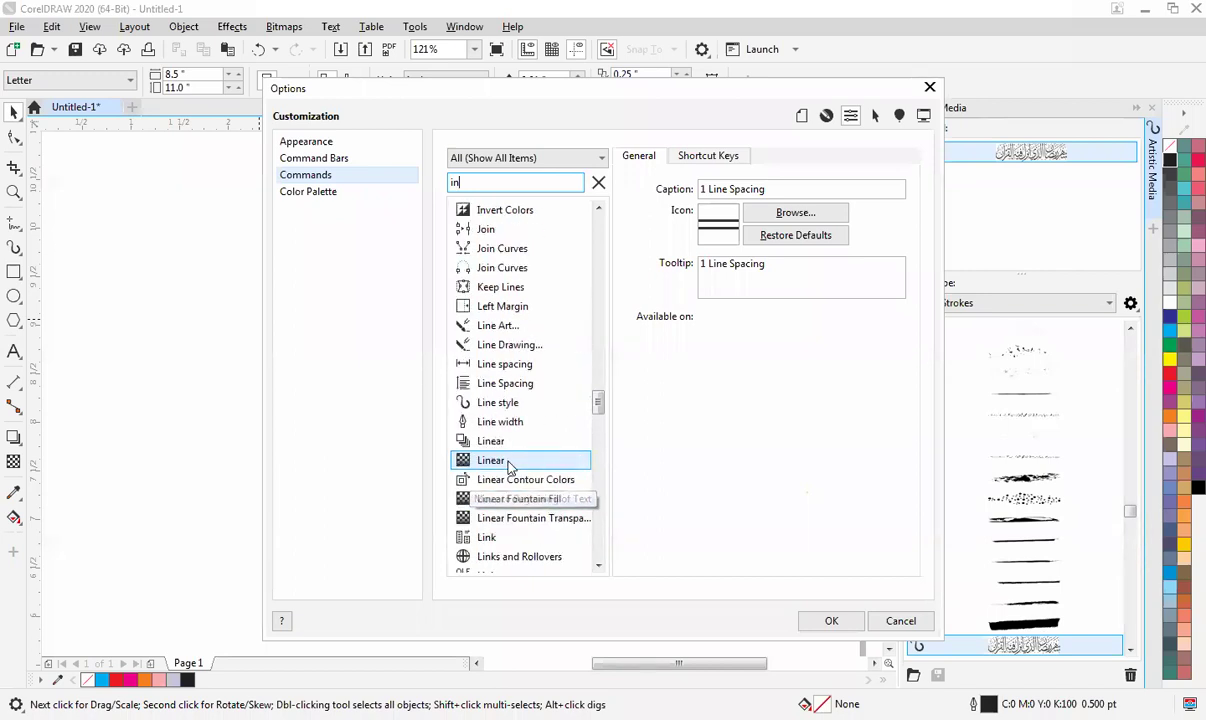
scroll(508, 410, up, 12)
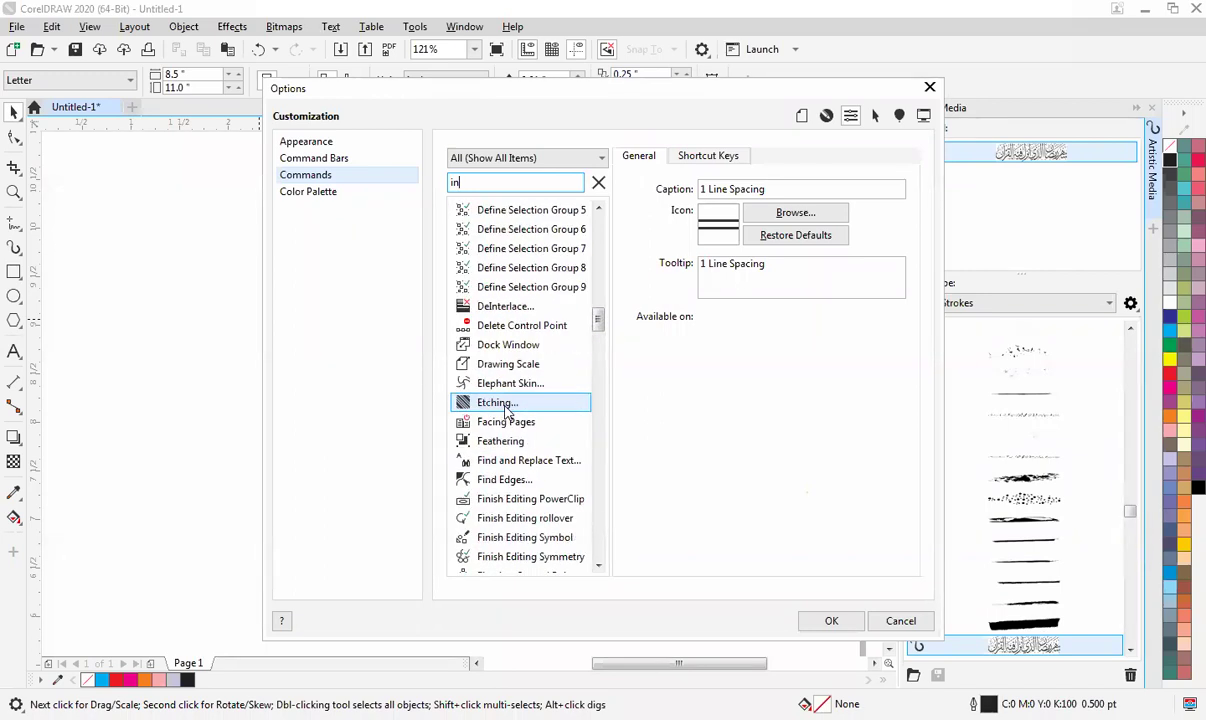
scroll(508, 412, up, 10)
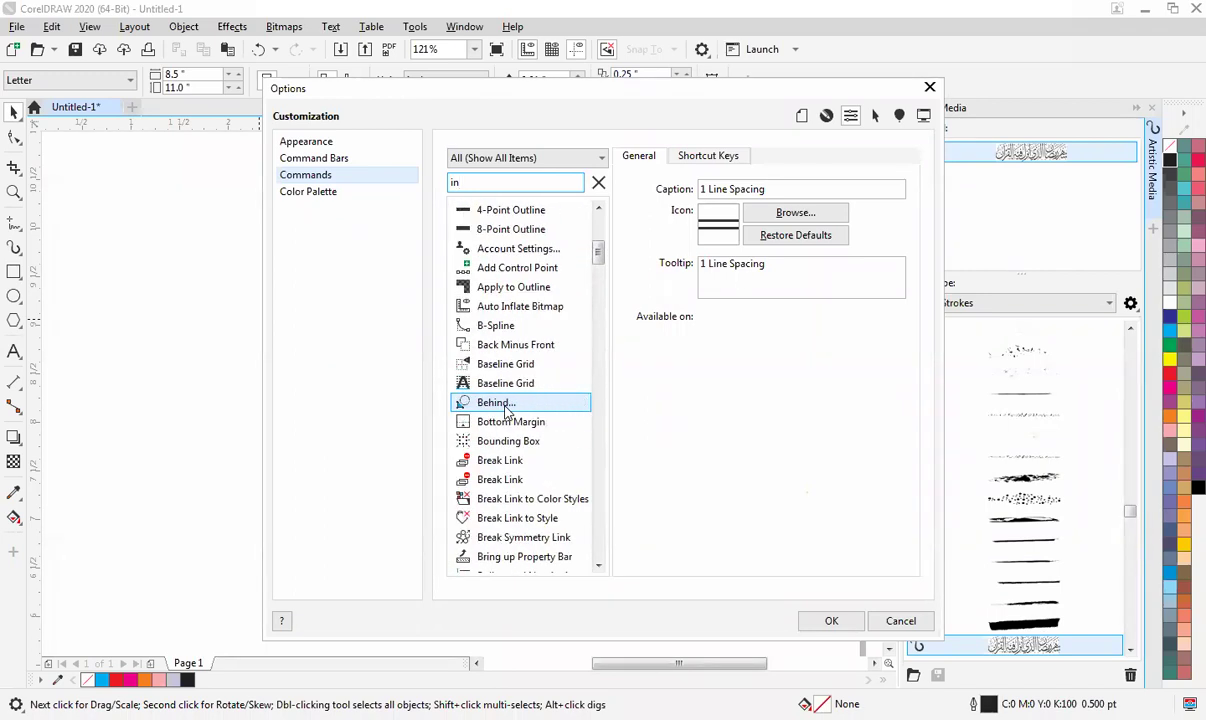
scroll(511, 421, up, 2)
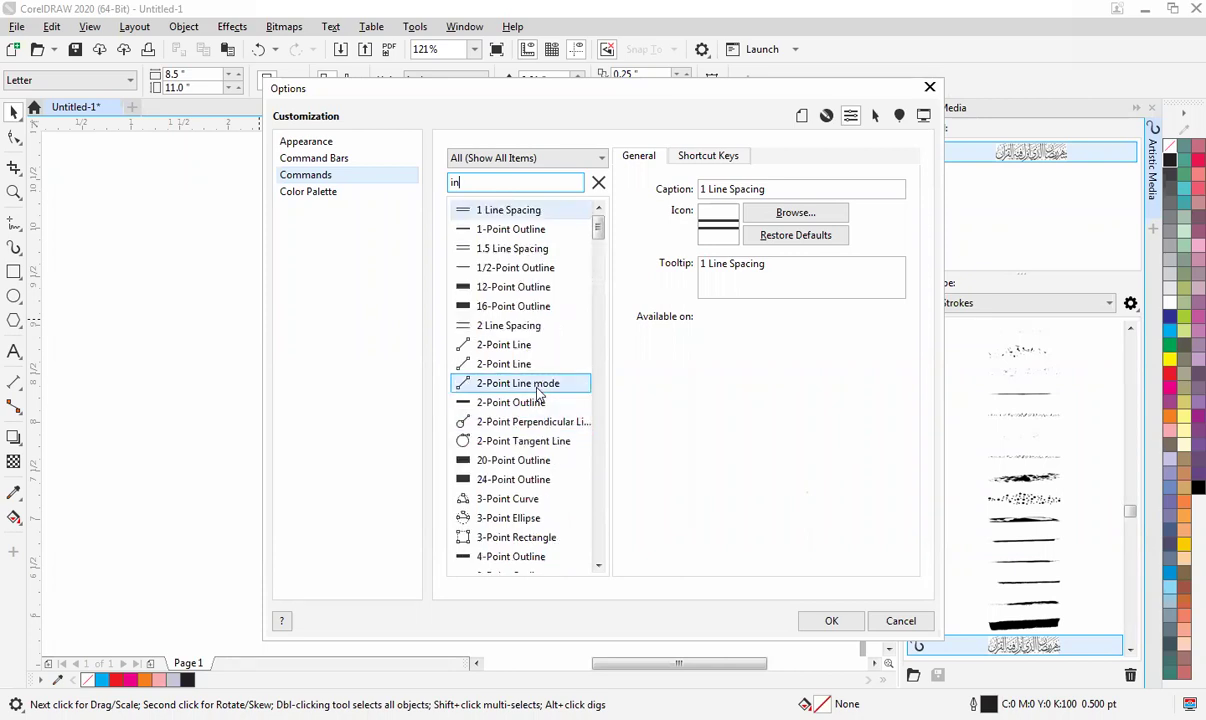
Step: Show the shortcut key settings and search the commands for "pa" again, looking through the matches
click(708, 156)
click(502, 183)
key(BackSpace)
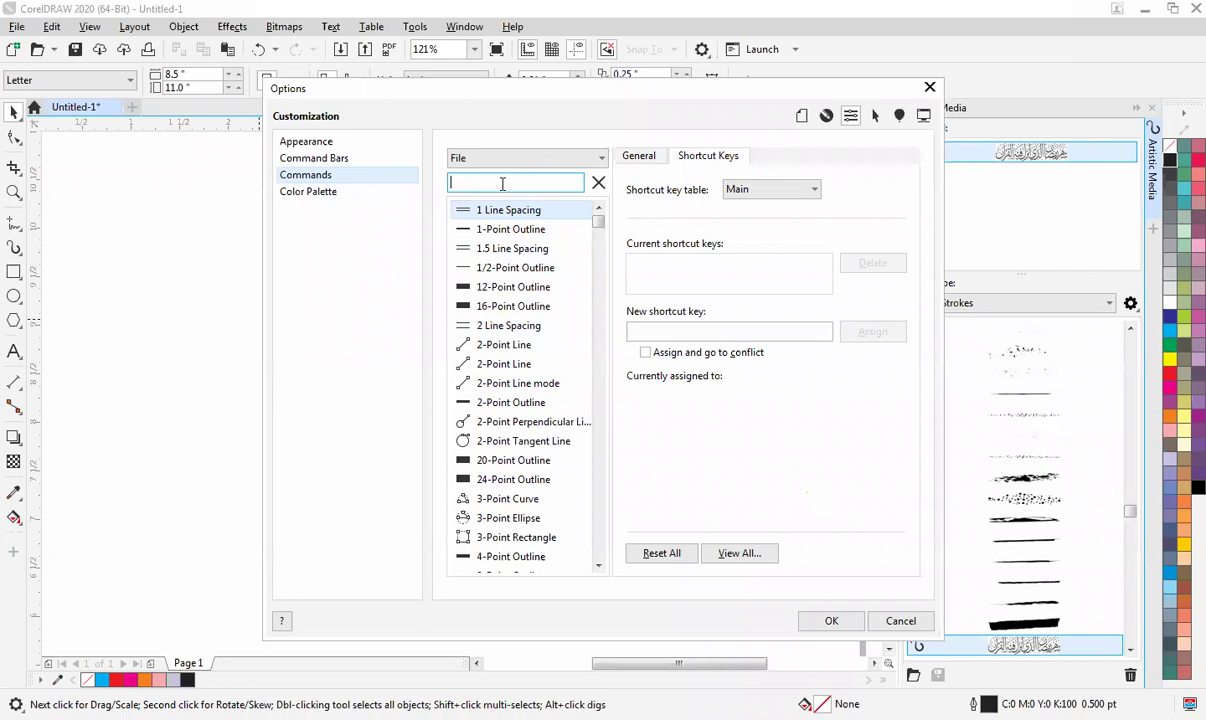
text(paw)
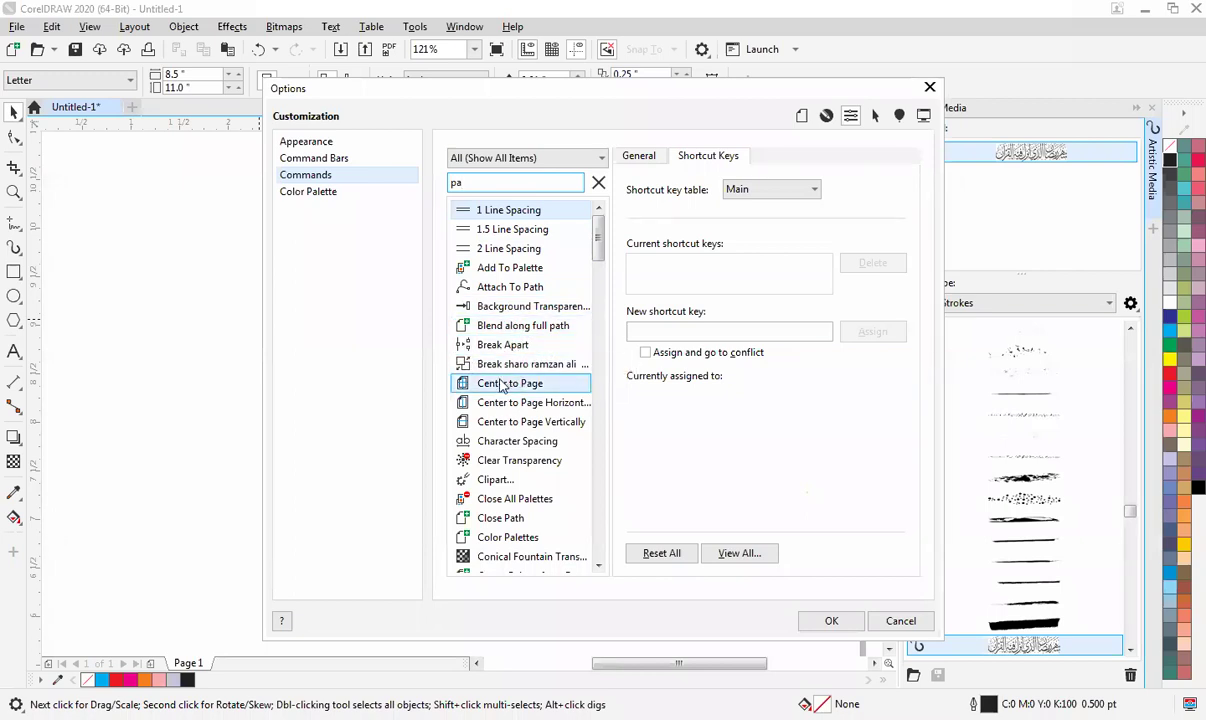
scroll(513, 380, down, 3)
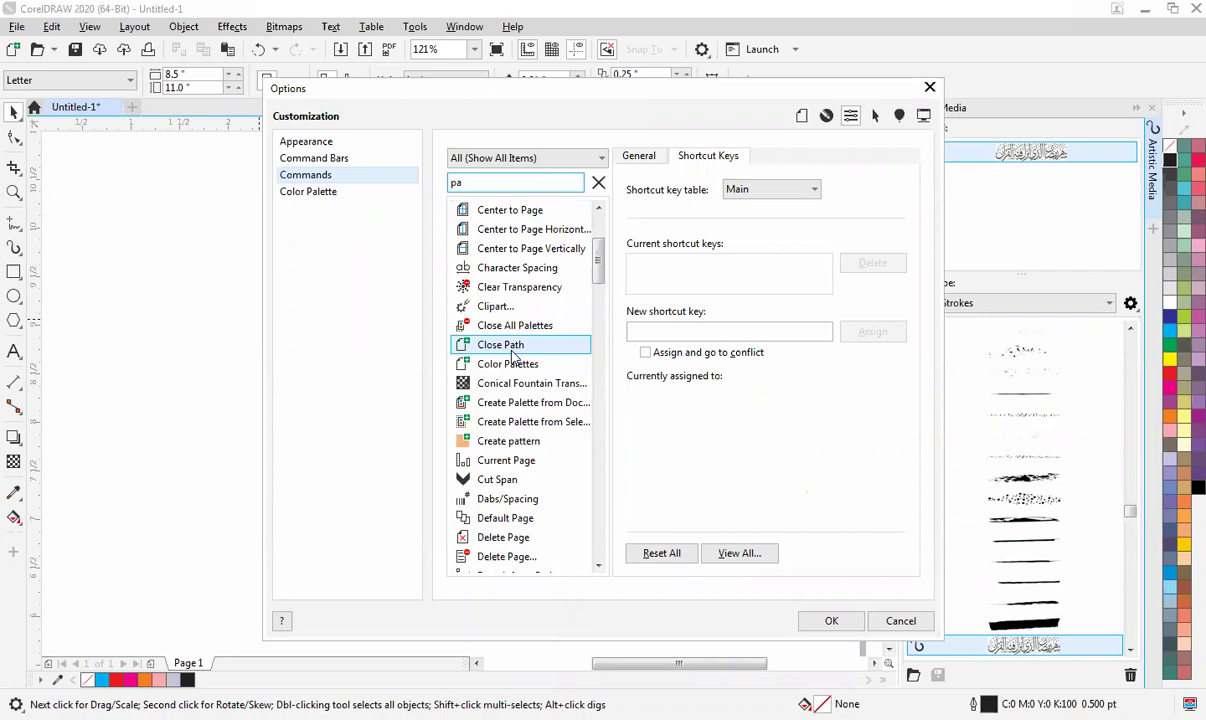
scroll(509, 390, down, 2)
scroll(509, 400, down, 5)
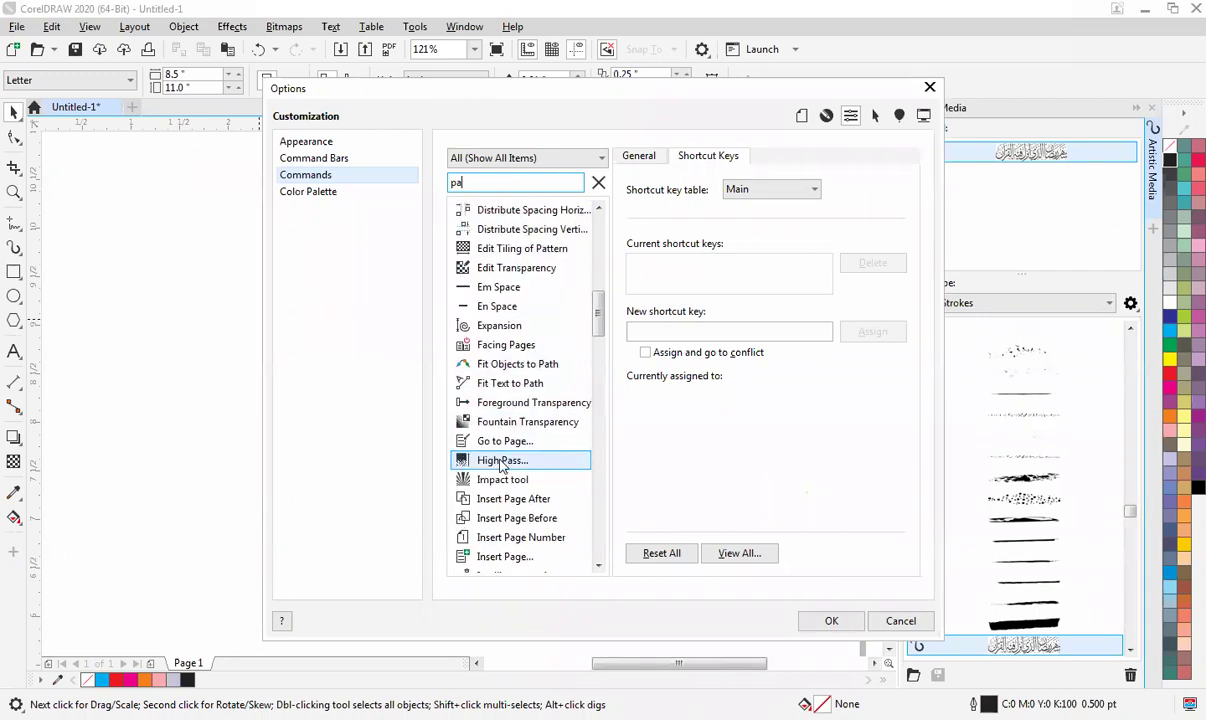
Step: Find the first Transparency command among the "pa" matches and assign it the shortcut key NUMPAD9, accepting the options
click(553, 160)
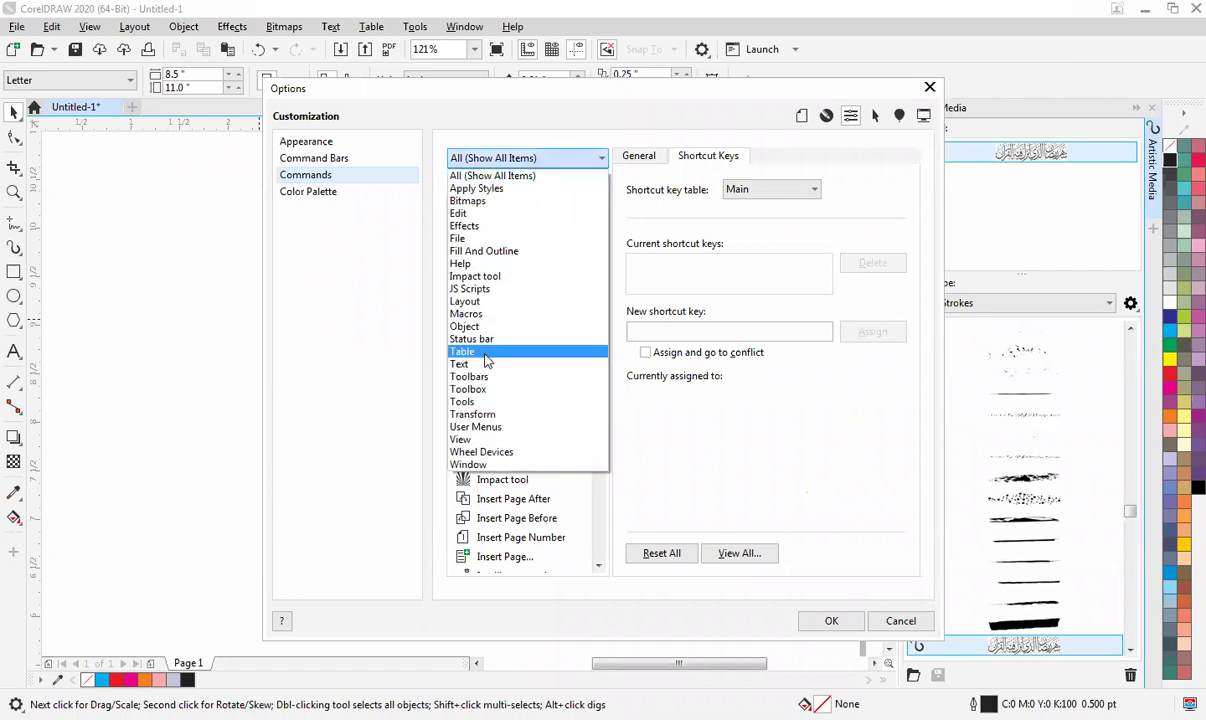
click(490, 176)
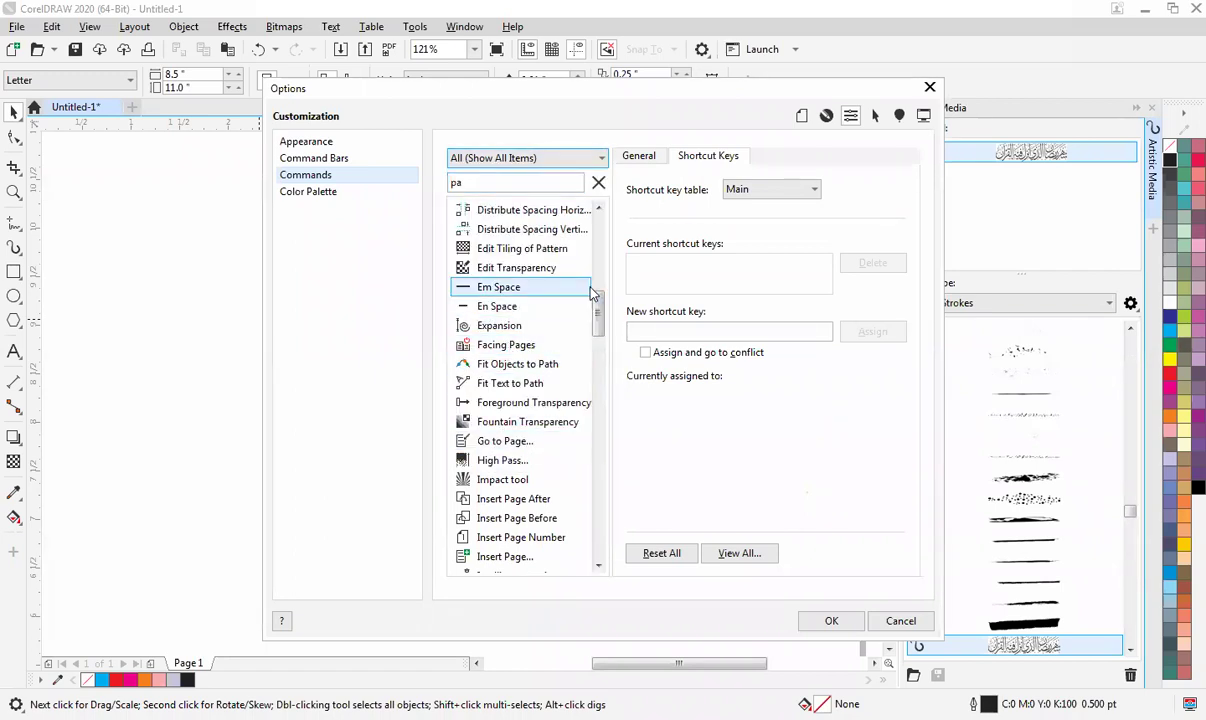
scroll(590, 285, up, 10)
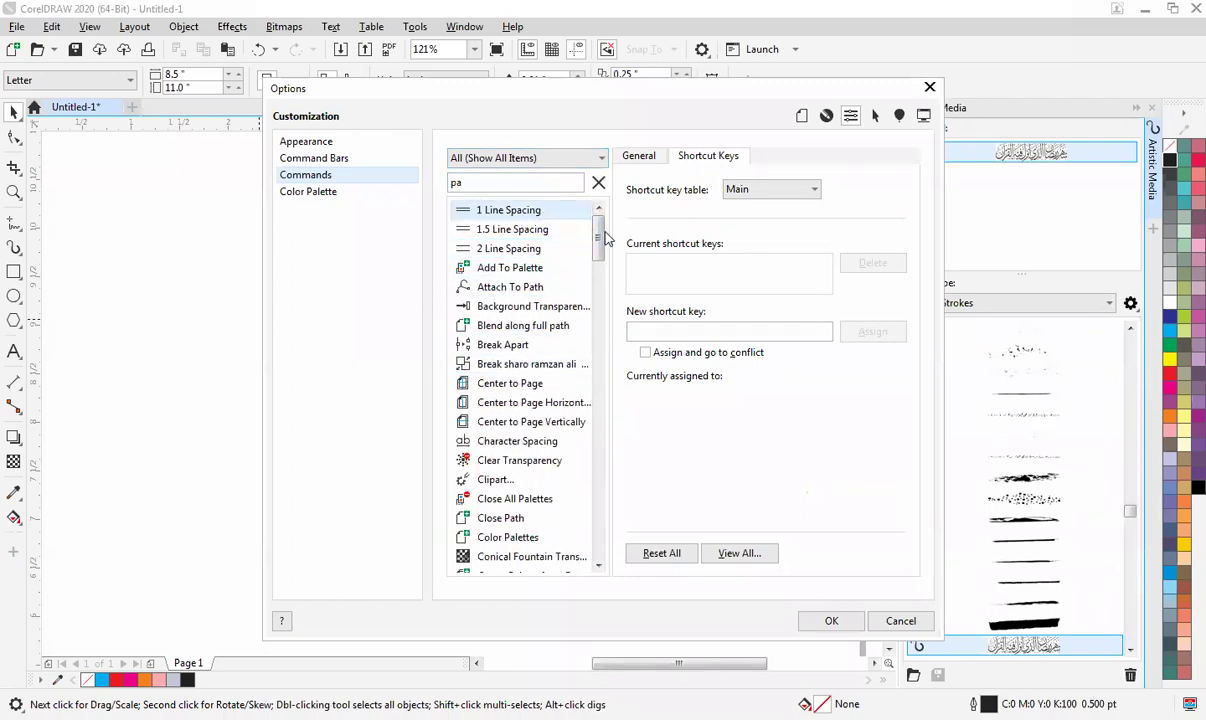
drag(600, 232, 595, 537)
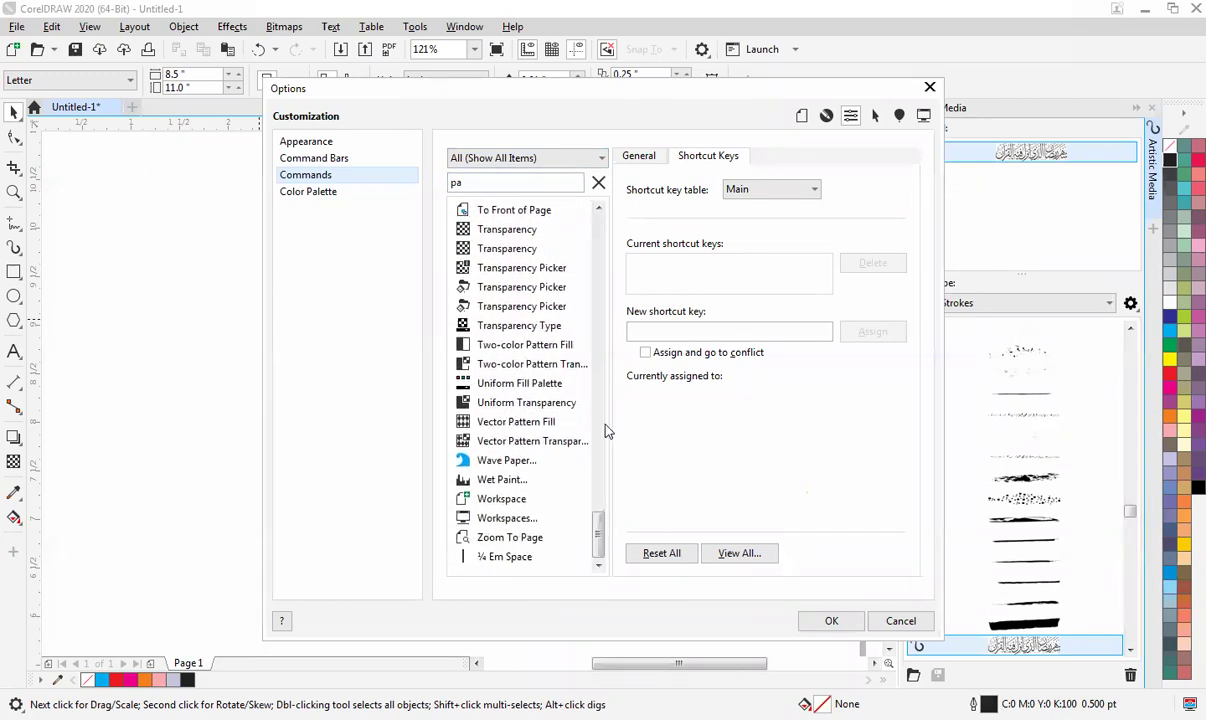
click(496, 231)
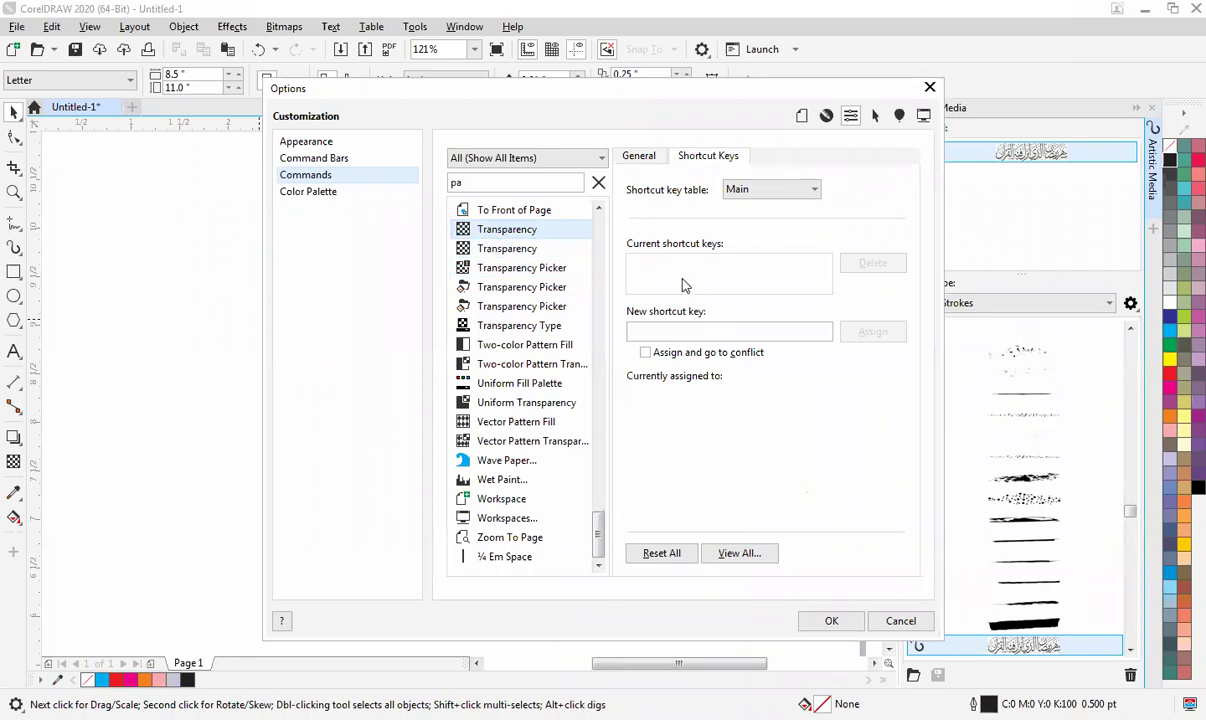
click(675, 330)
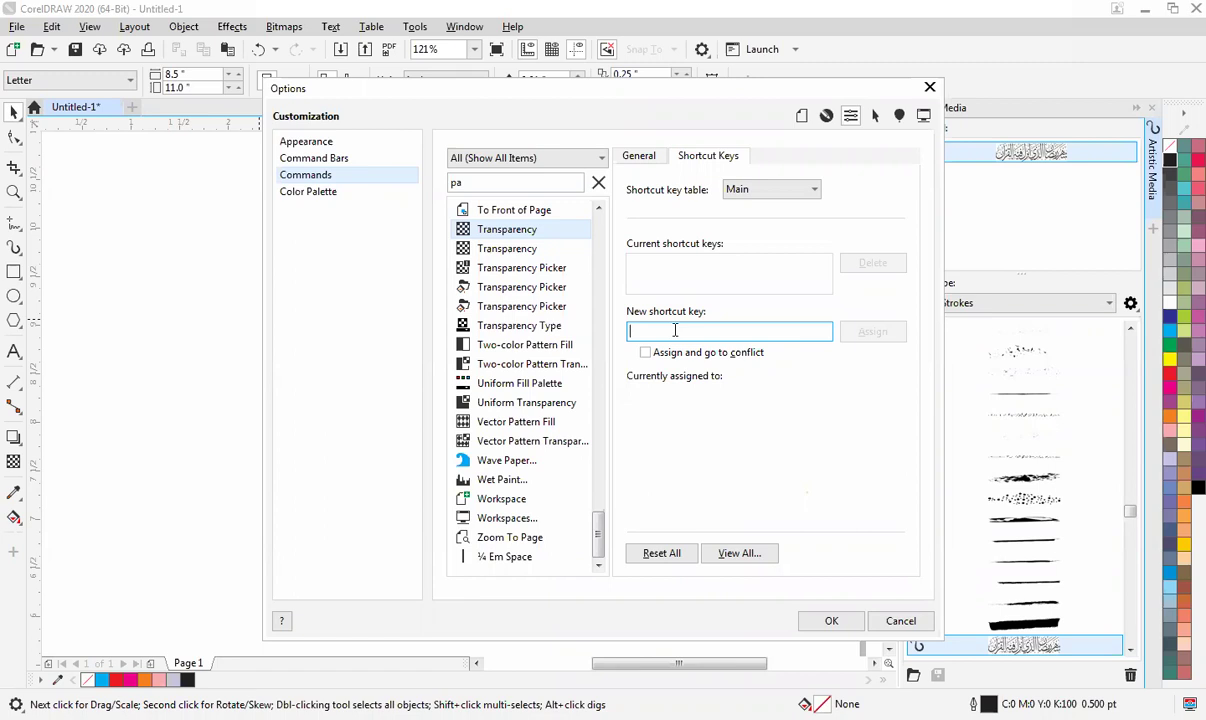
key(KP_3)
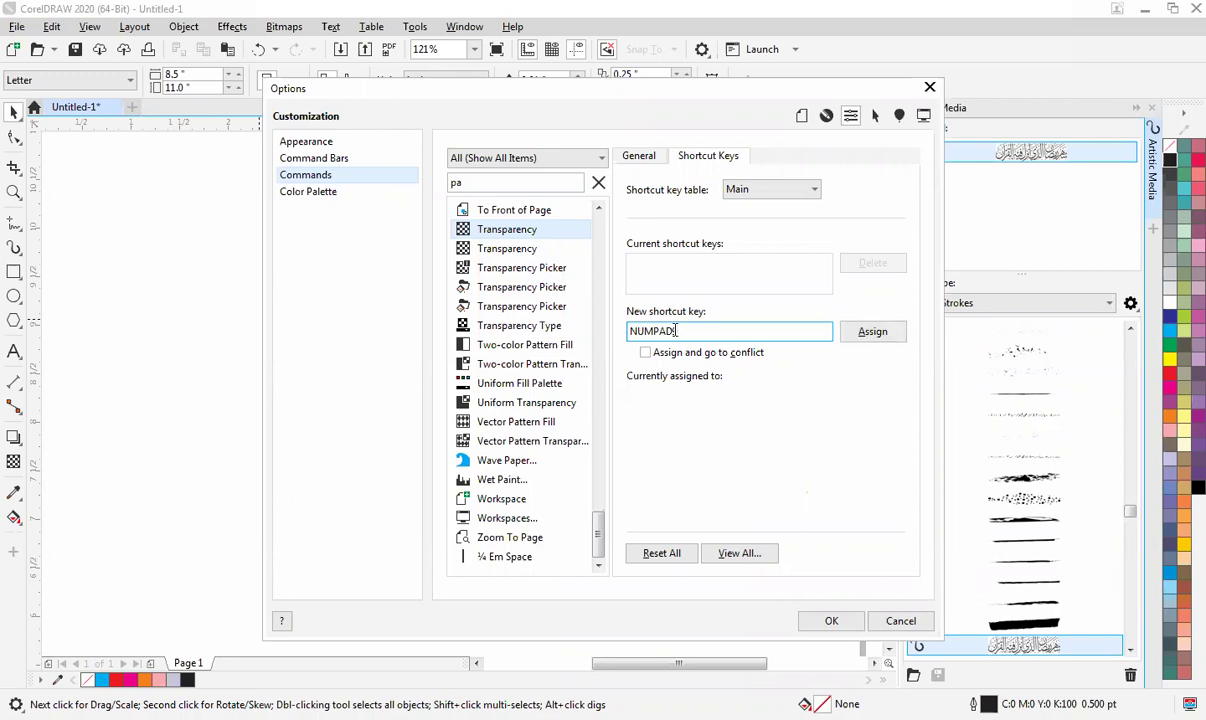
click(880, 336)
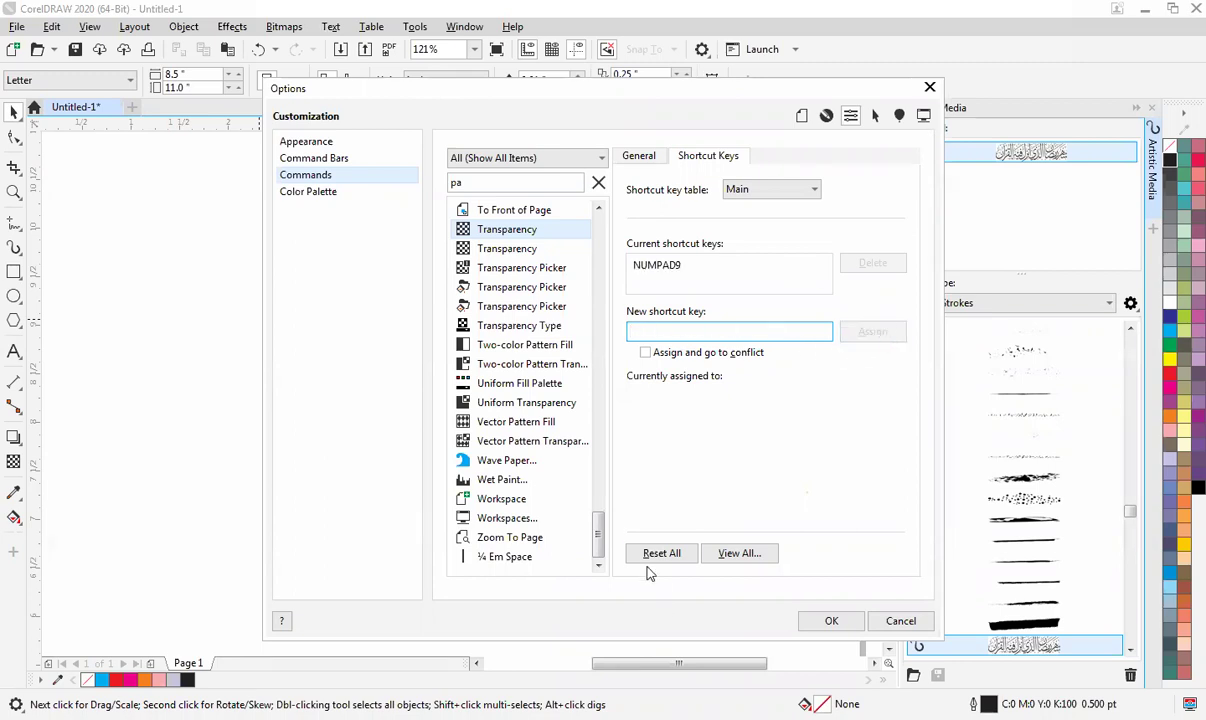
click(823, 625)
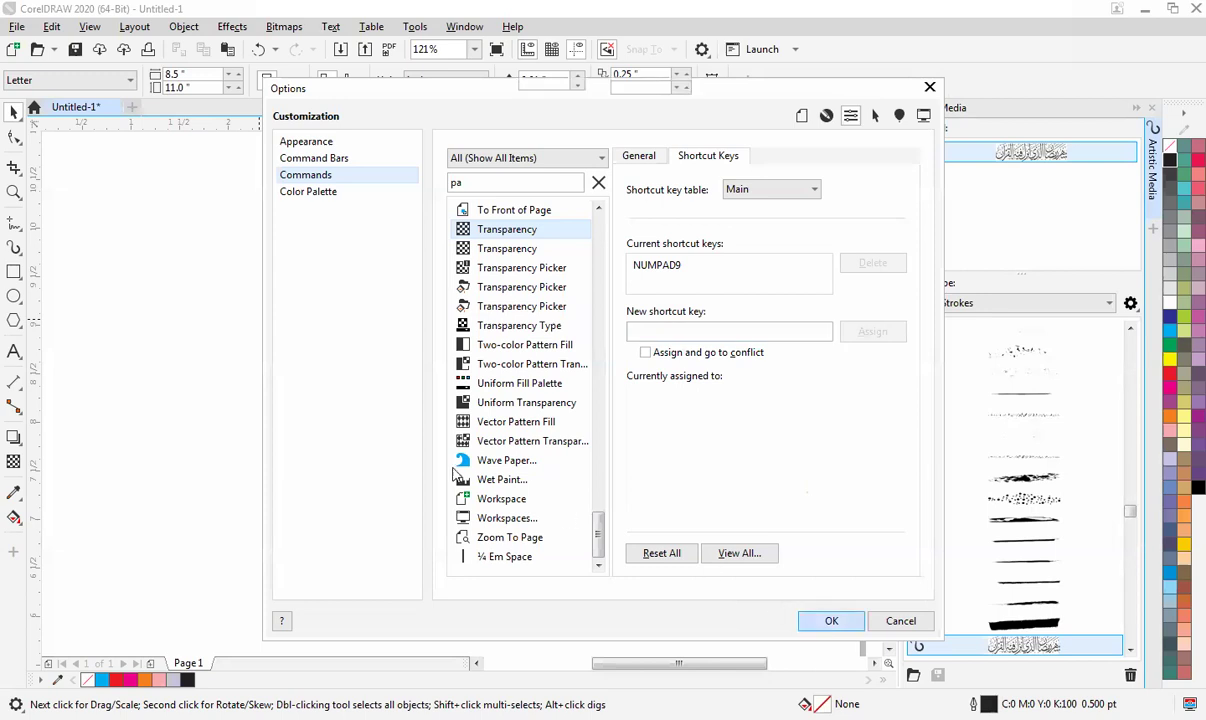
Step: Draw a green-filled ellipse about 2.55 by 1.58 inches and set its uniform transparency to 79
click(14, 296)
drag(199, 252, 457, 415)
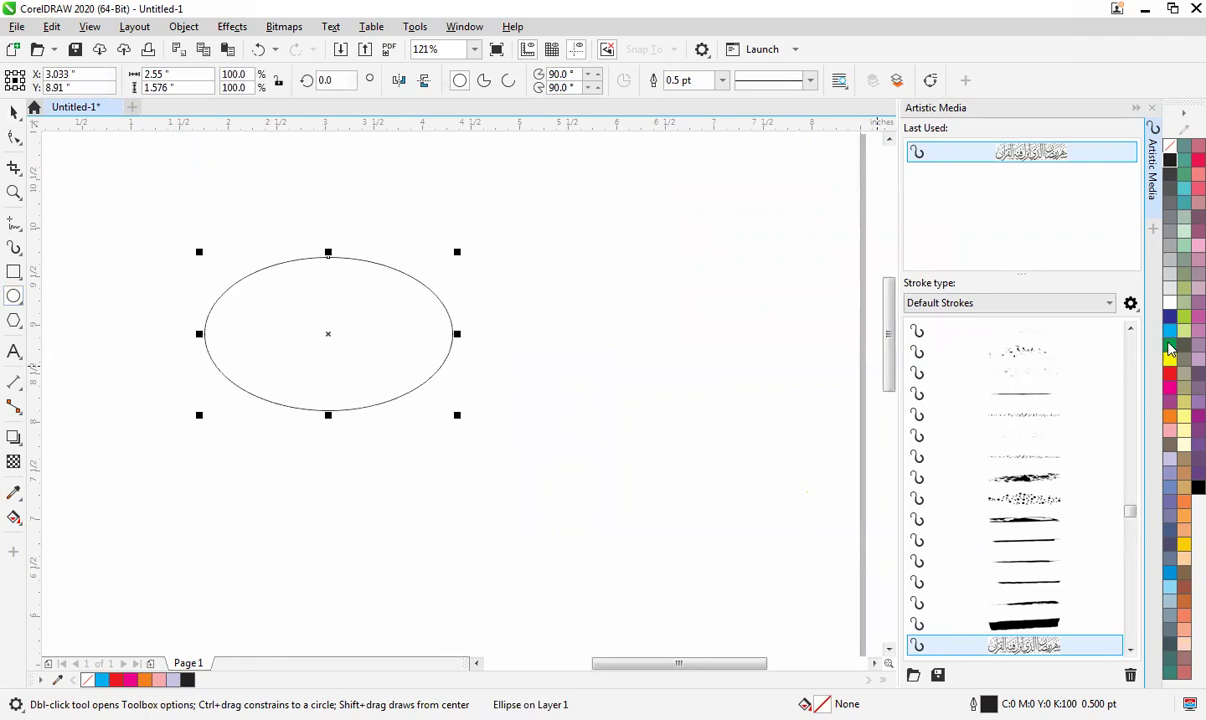
click(1170, 346)
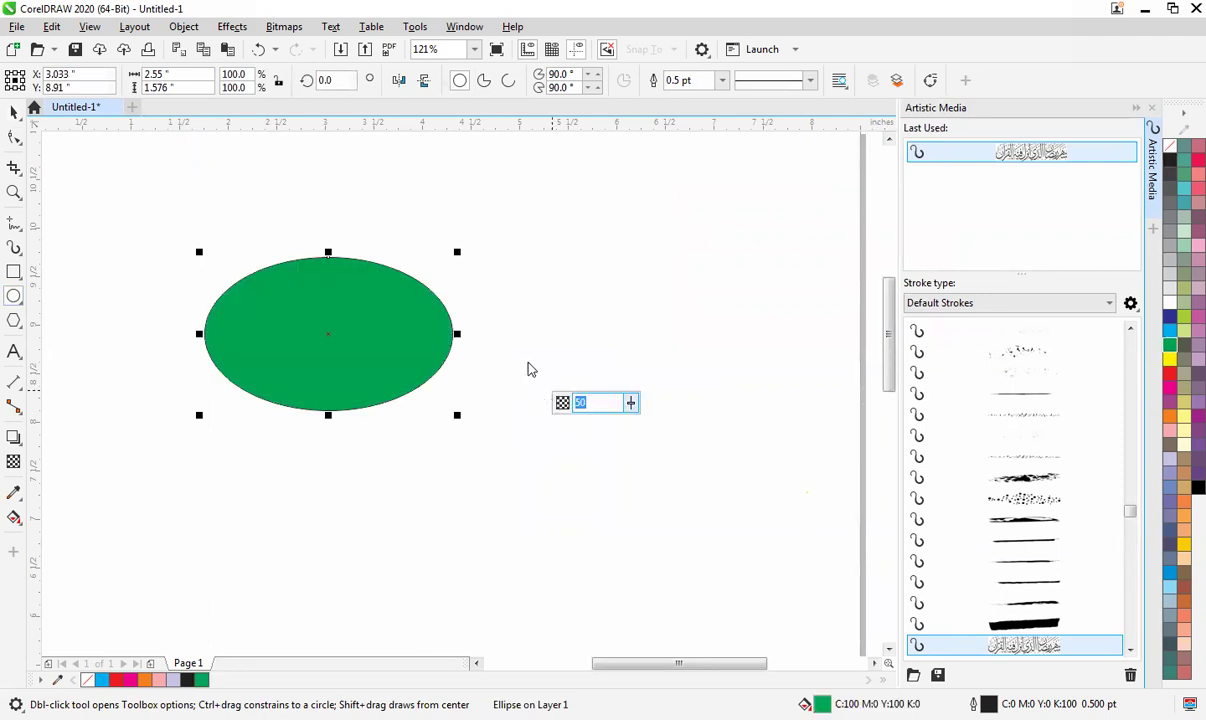
drag(632, 407, 676, 434)
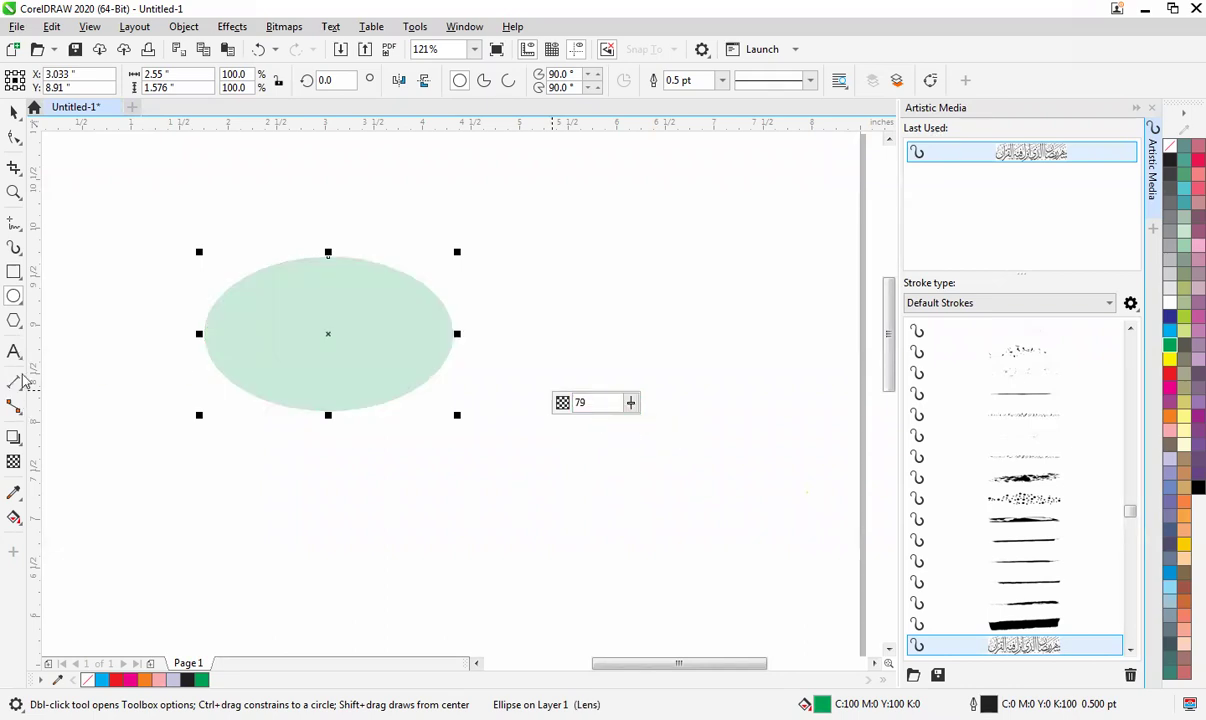
Step: Try a diagonal fountain transparency on the ellipse, undo it, and bring up the quick transparency setting without changing it
click(13, 461)
drag(280, 301, 462, 454)
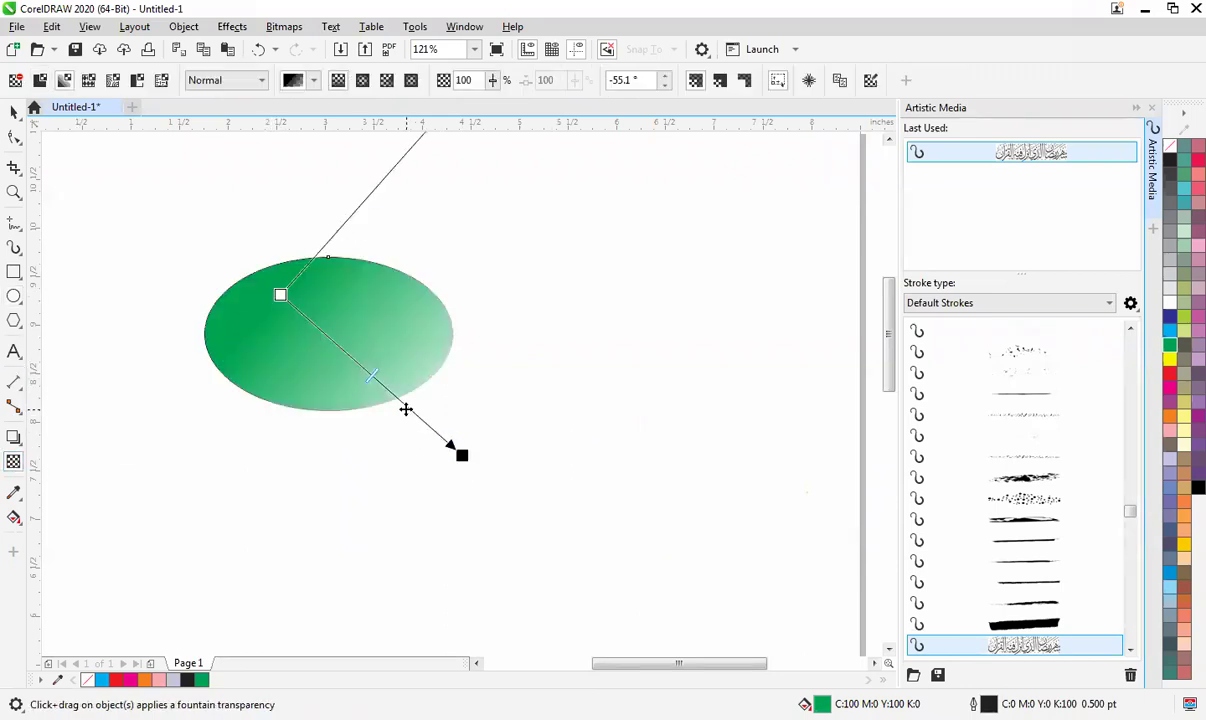
key(ctrl+z)
key(ctrl+z)
key(space)
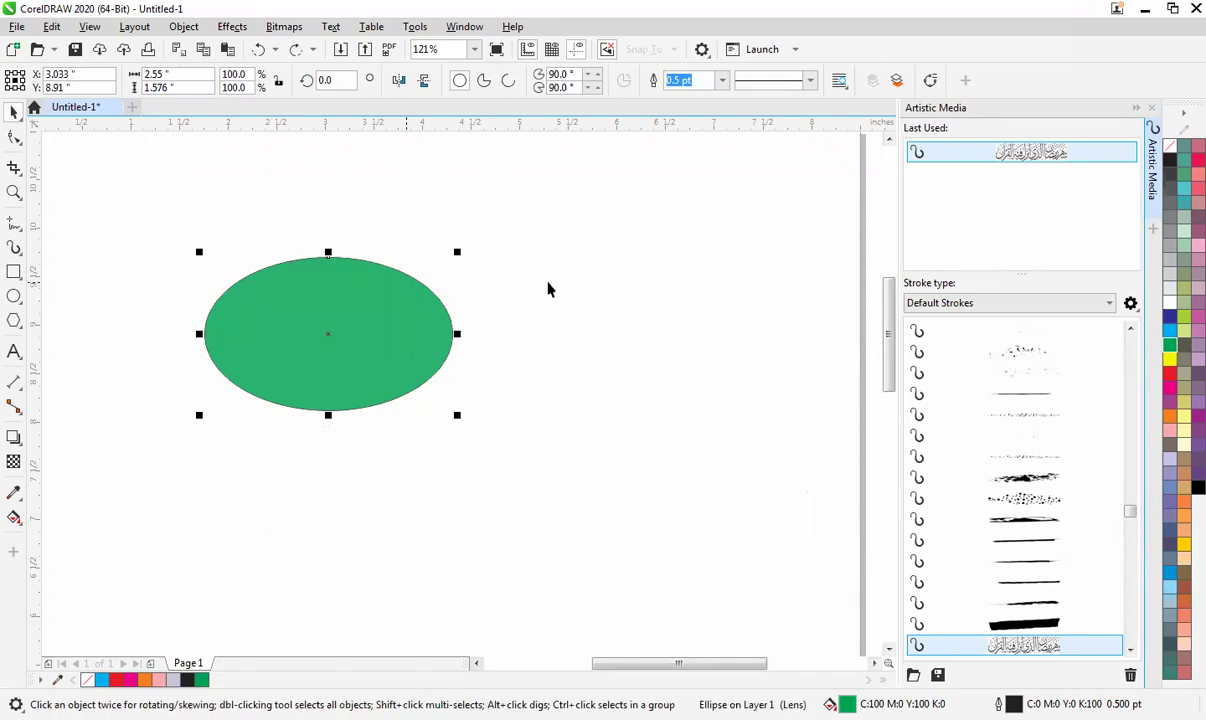
key(shift+t)
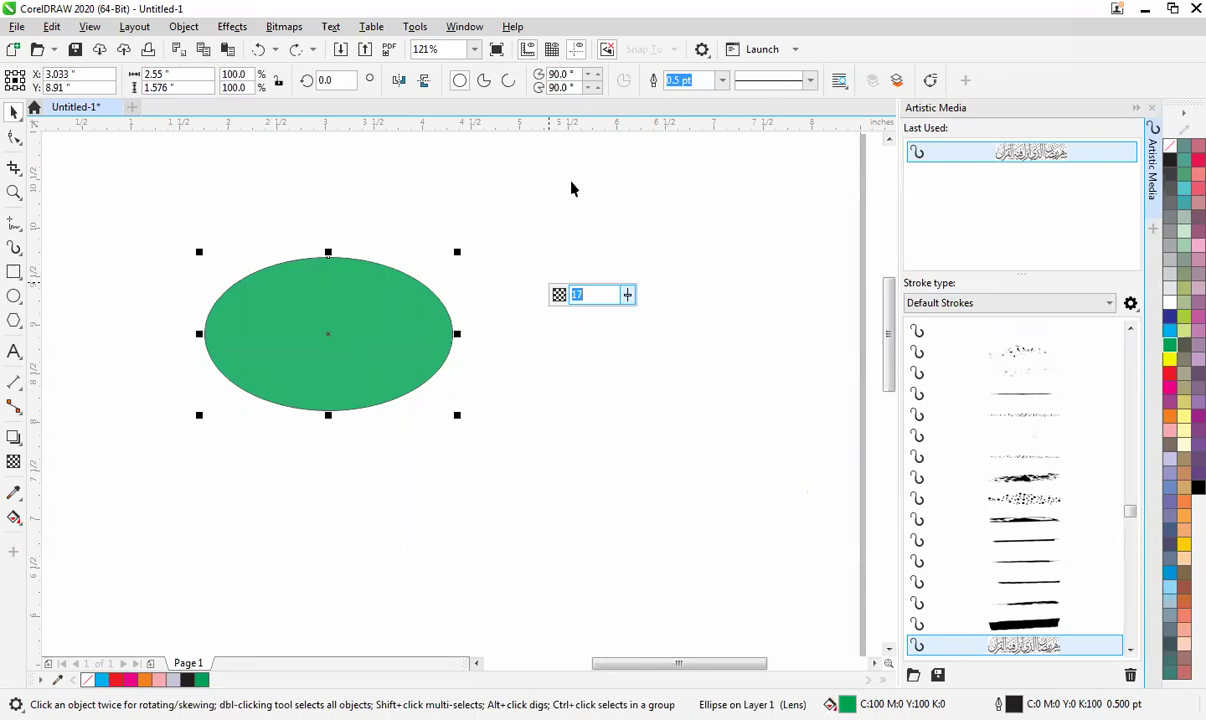
key(Escape)
Step: Add the artistic text "12345678" below the ellipse in Arial 24 pt
click(14, 351)
click(331, 474)
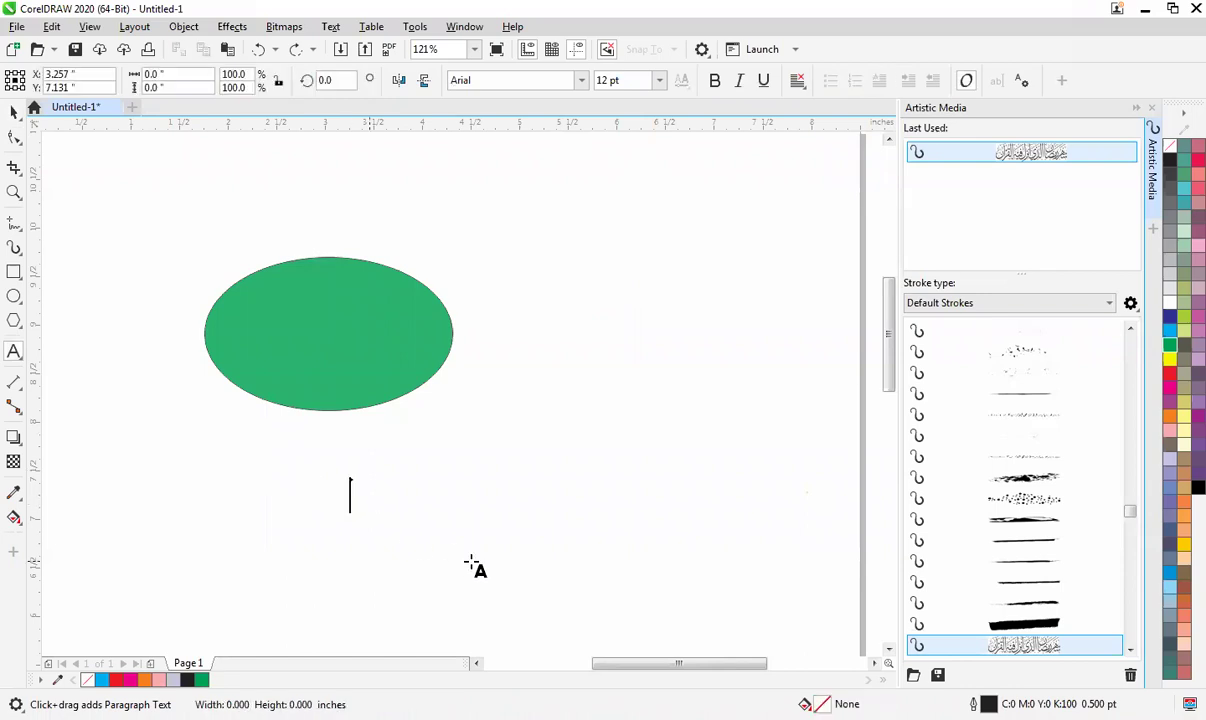
text(12345678)
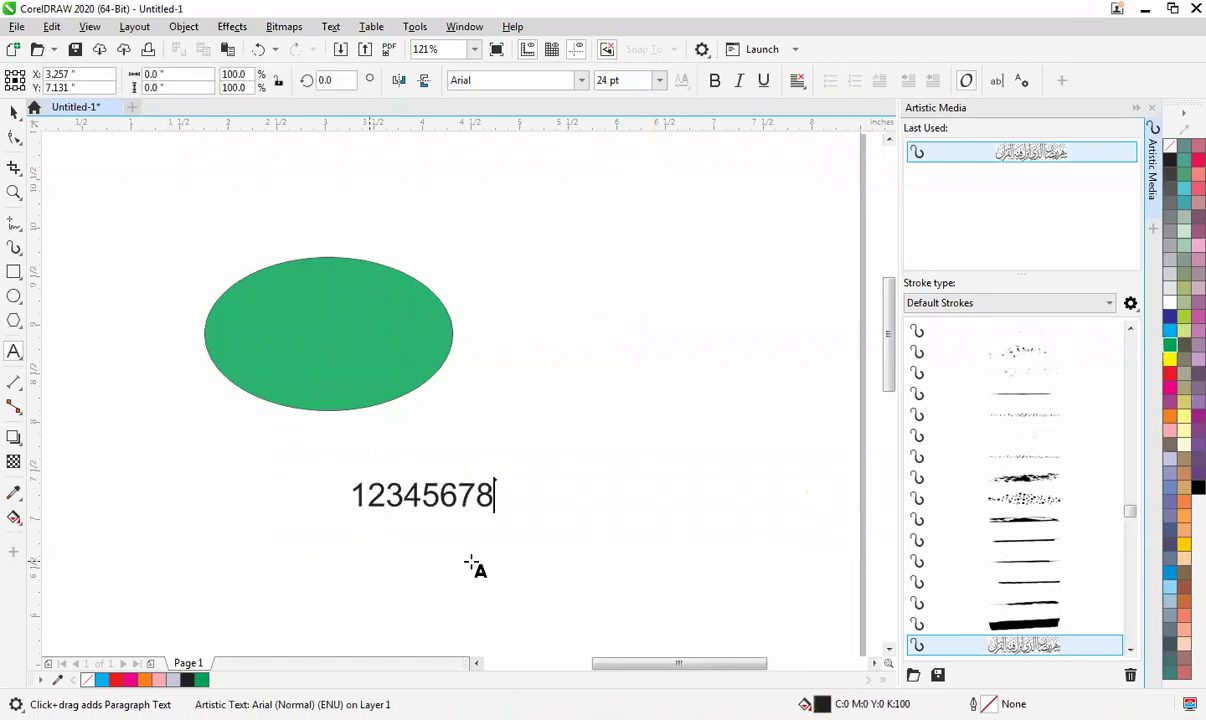
key(ctrl+shift+t)
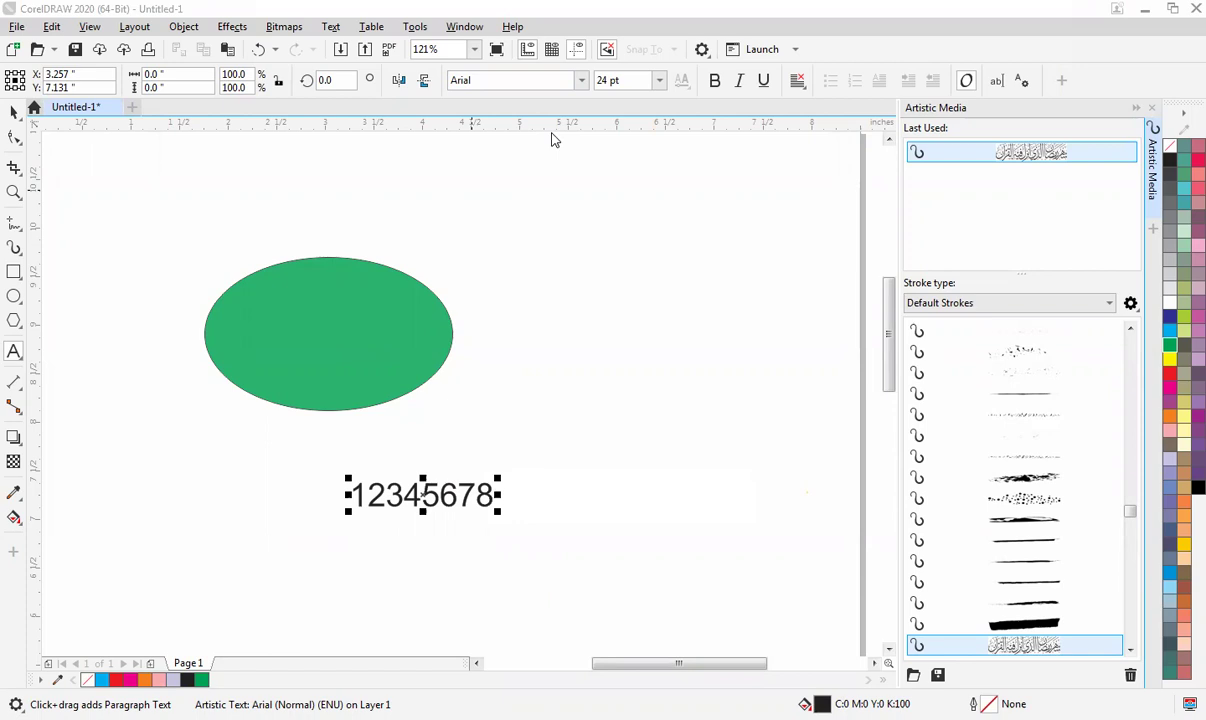
Step: Delete the ellipse and the text together
click(661, 222)
drag(694, 184, 100, 590)
key(Delete)
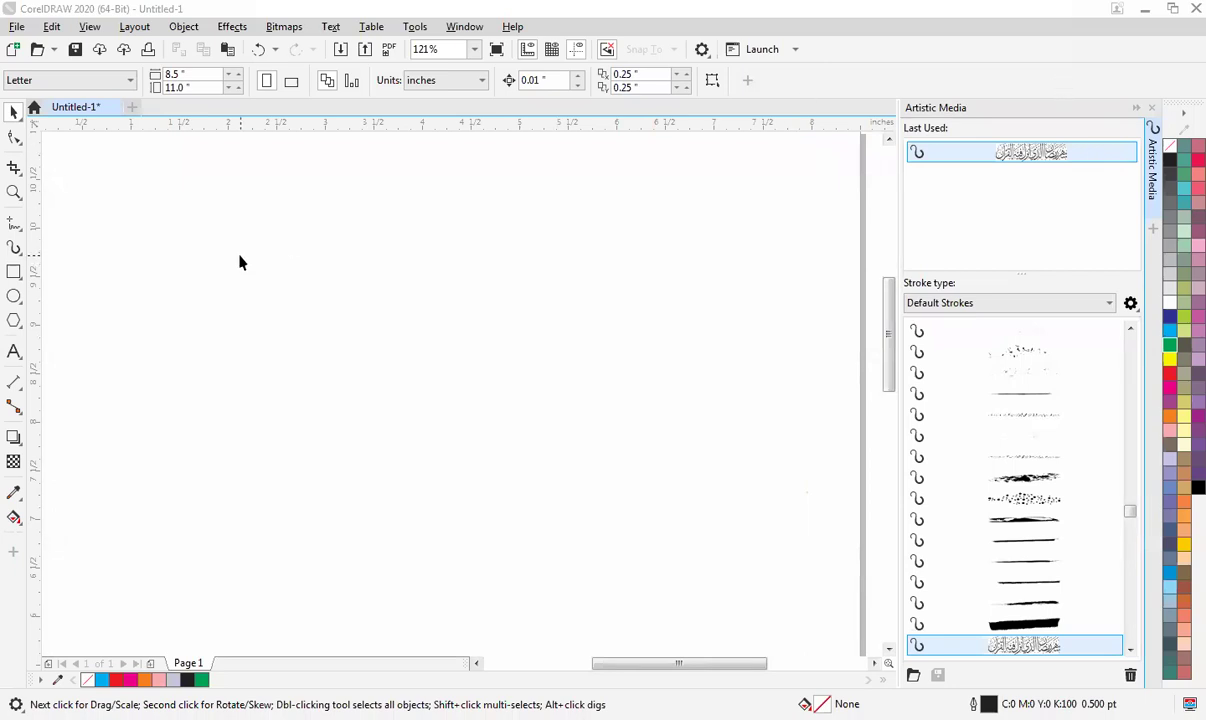
Step: Draw a rectangle about 3.04 by 0.96 inches, filled cyan and without an outline
click(15, 272)
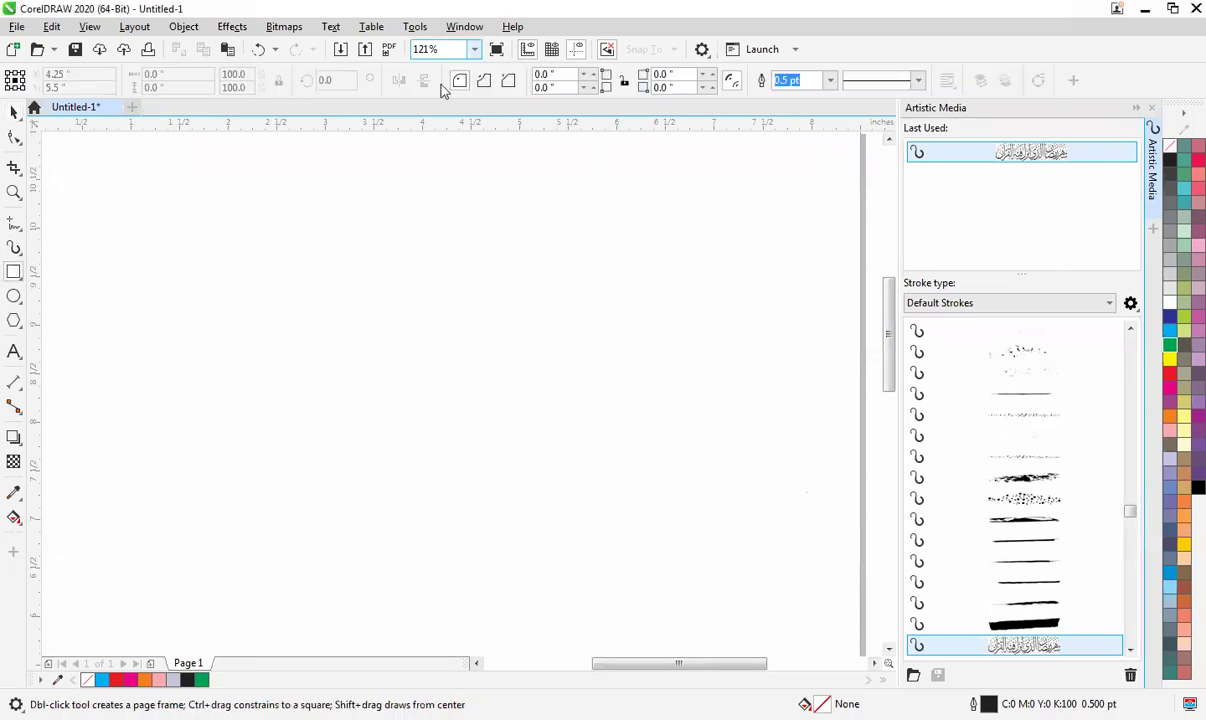
mouse_move(229, 216)
mouse_down()
mouse_move(487, 334)
mouse_move(541, 318)
mouse_move(525, 311)
mouse_up()
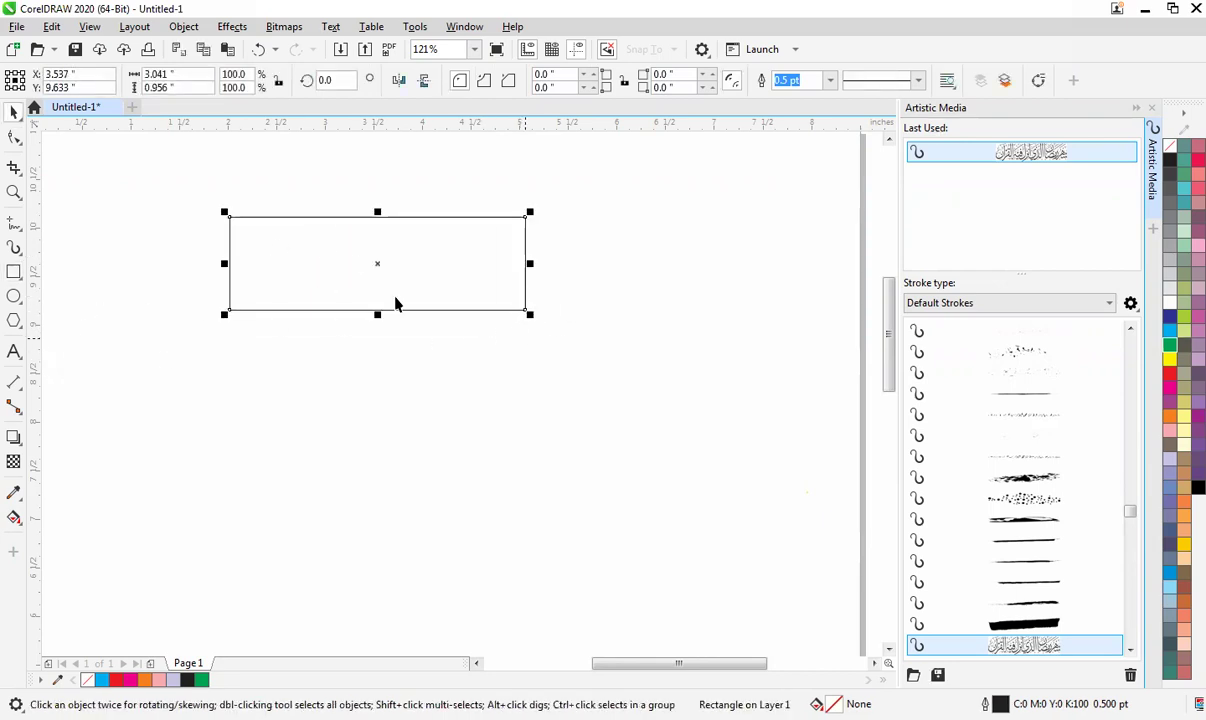
click(1170, 330)
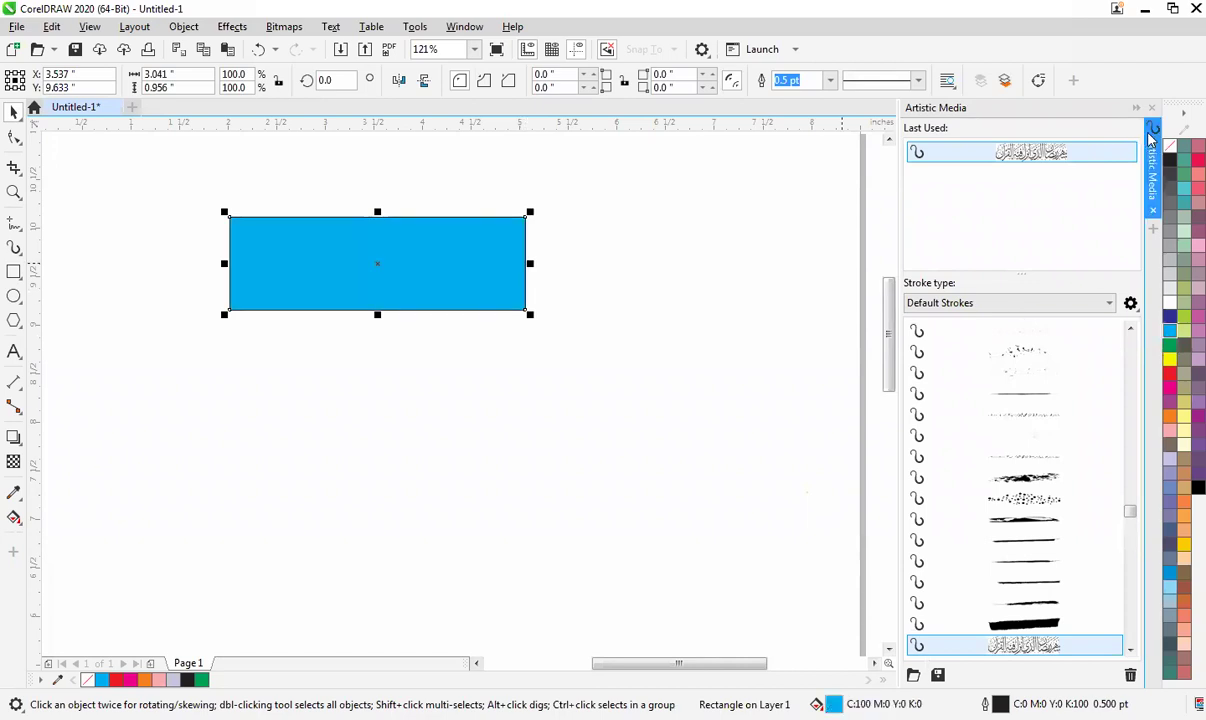
right_click(1170, 146)
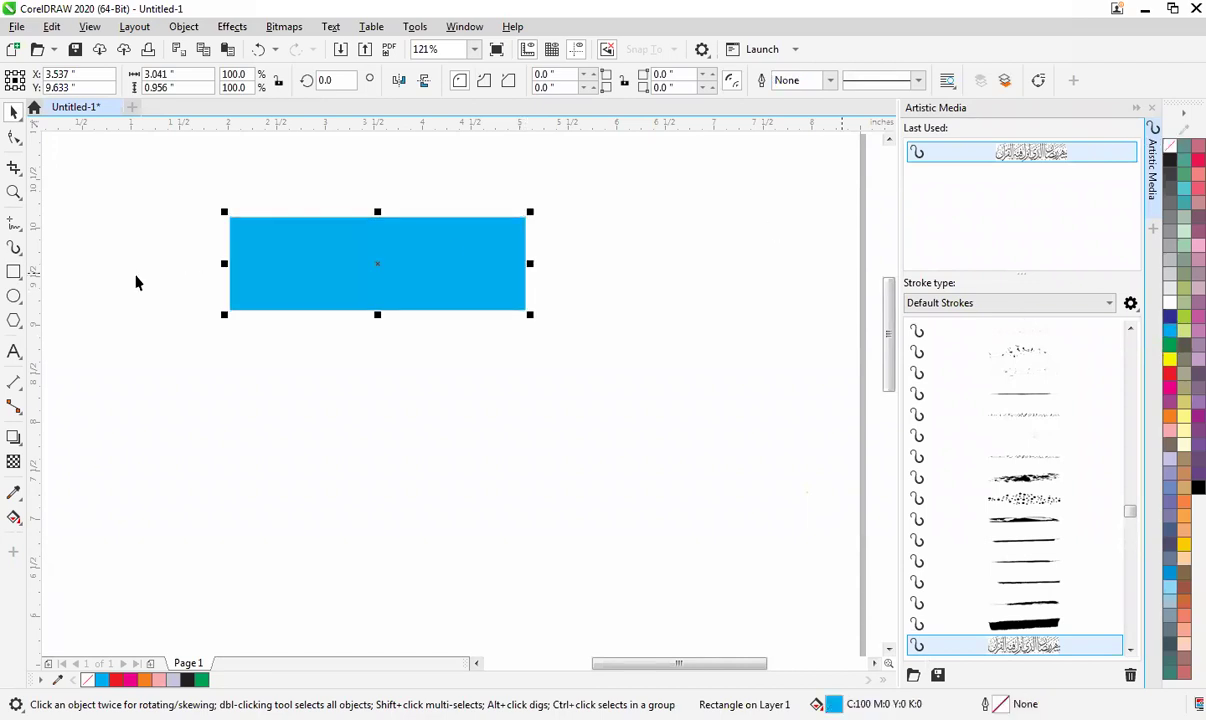
Step: Cast a perspective drop shadow from the rectangle's bottom edge
click(13, 437)
drag(350, 306, 371, 328)
key(space)
key(z)
click(383, 302)
key(space)
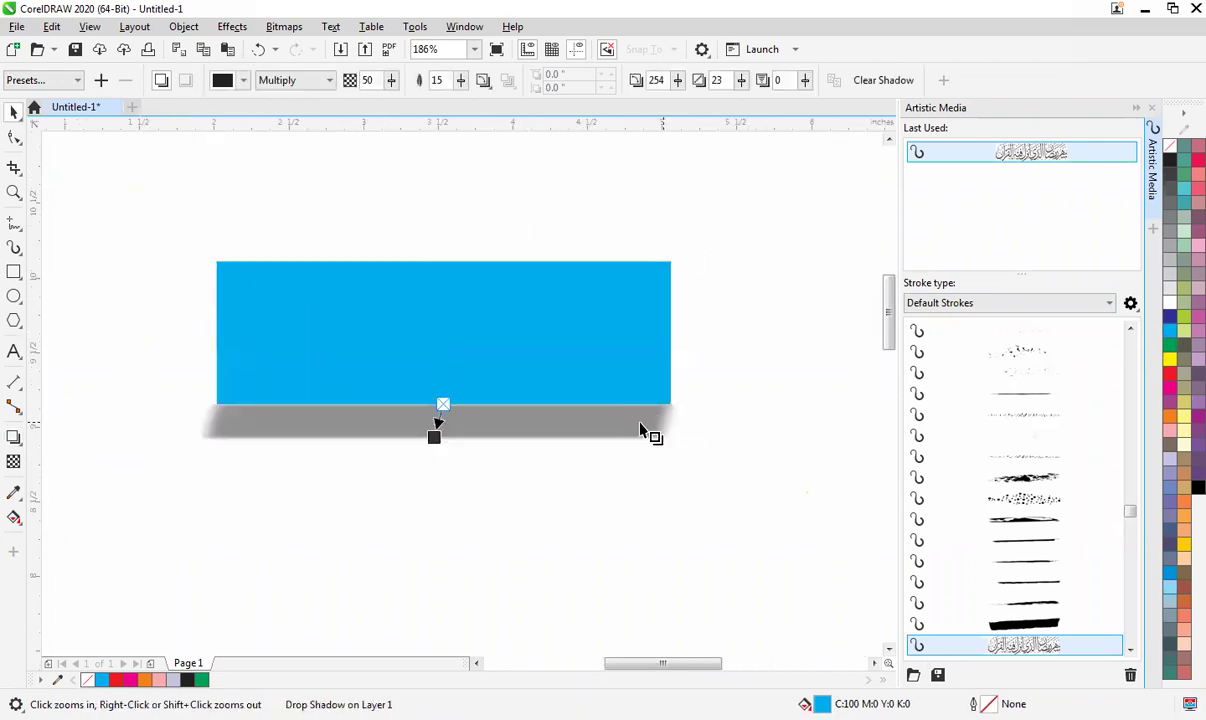
Step: Try stretching the drop shadow further down and to the left, and undo the shadow changes
drag(434, 436, 274, 474)
key(ctrl+z)
key(ctrl+z)
key(ctrl+z)
key(ctrl+z)
key(ctrl+z)
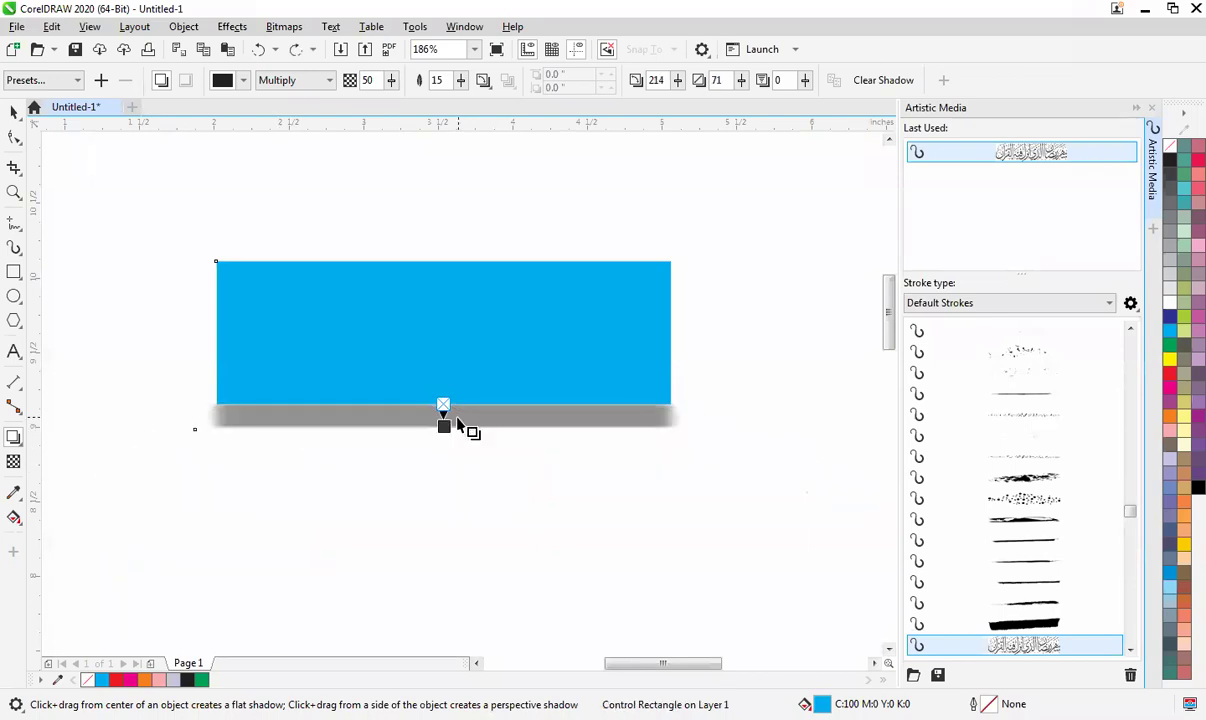
Step: Cast a drop shadow from the rectangle's top edge and try the Flat Bottom Right, Flat Top Left and Large Glow presets
drag(443, 262, 436, 466)
click(437, 460)
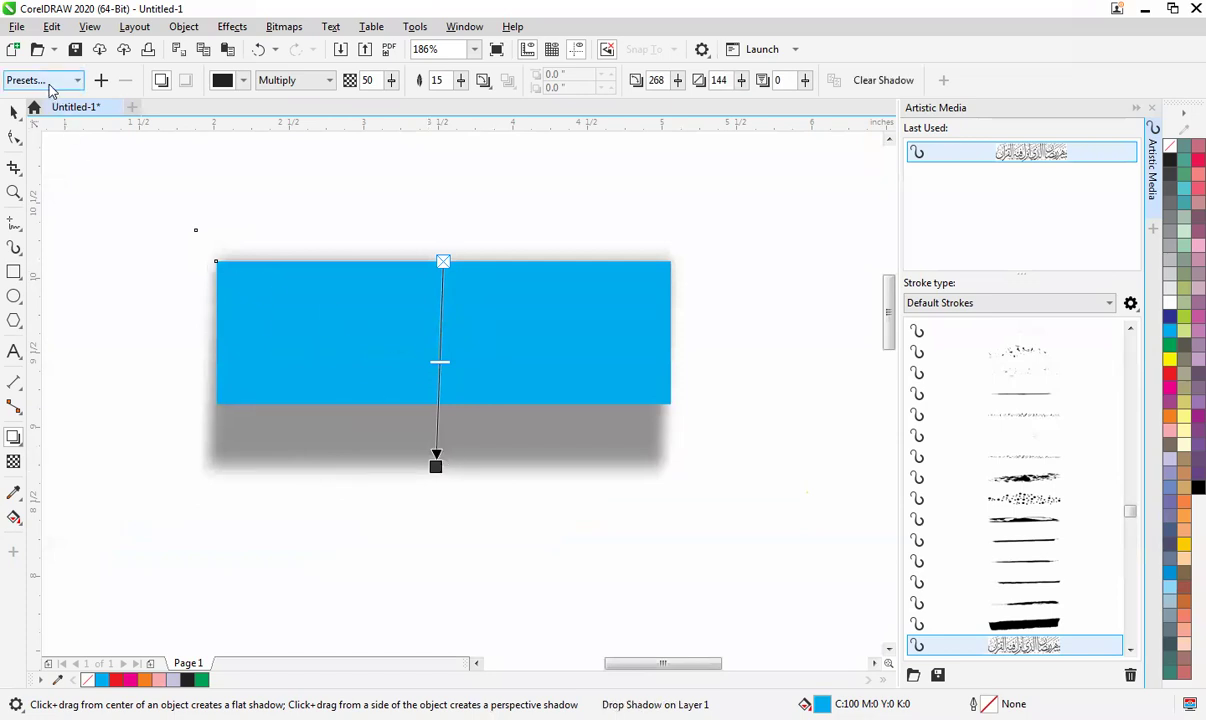
click(50, 81)
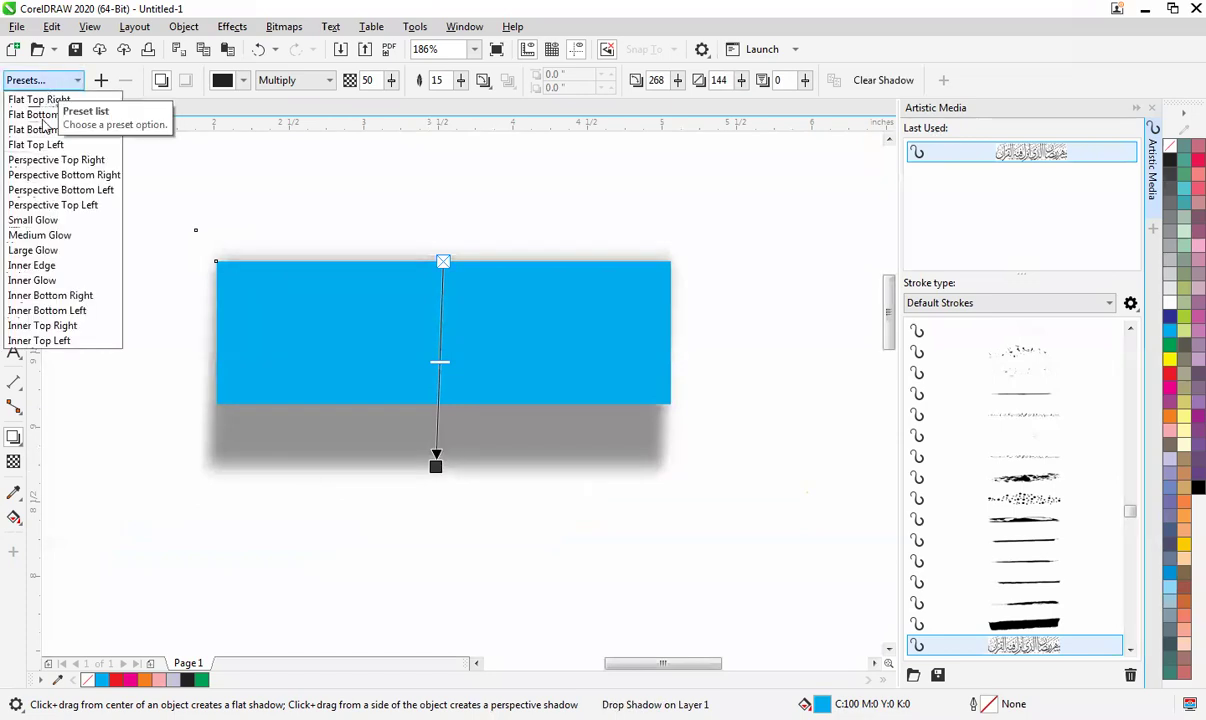
click(40, 114)
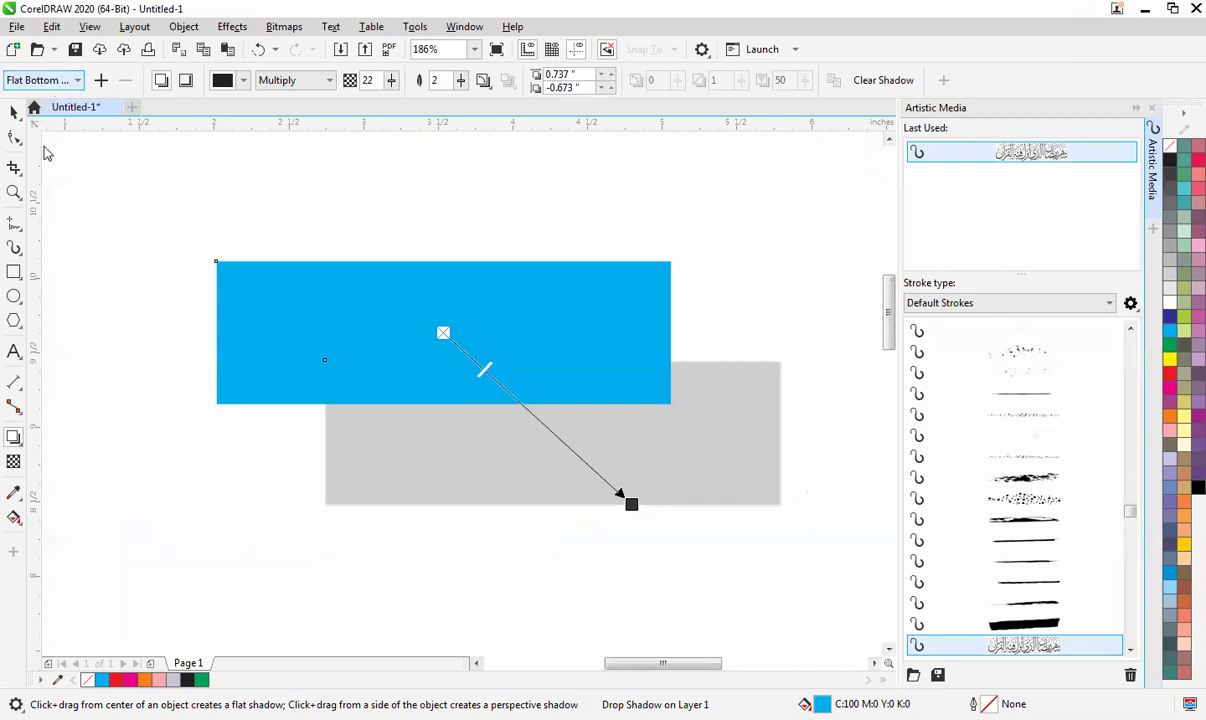
click(59, 86)
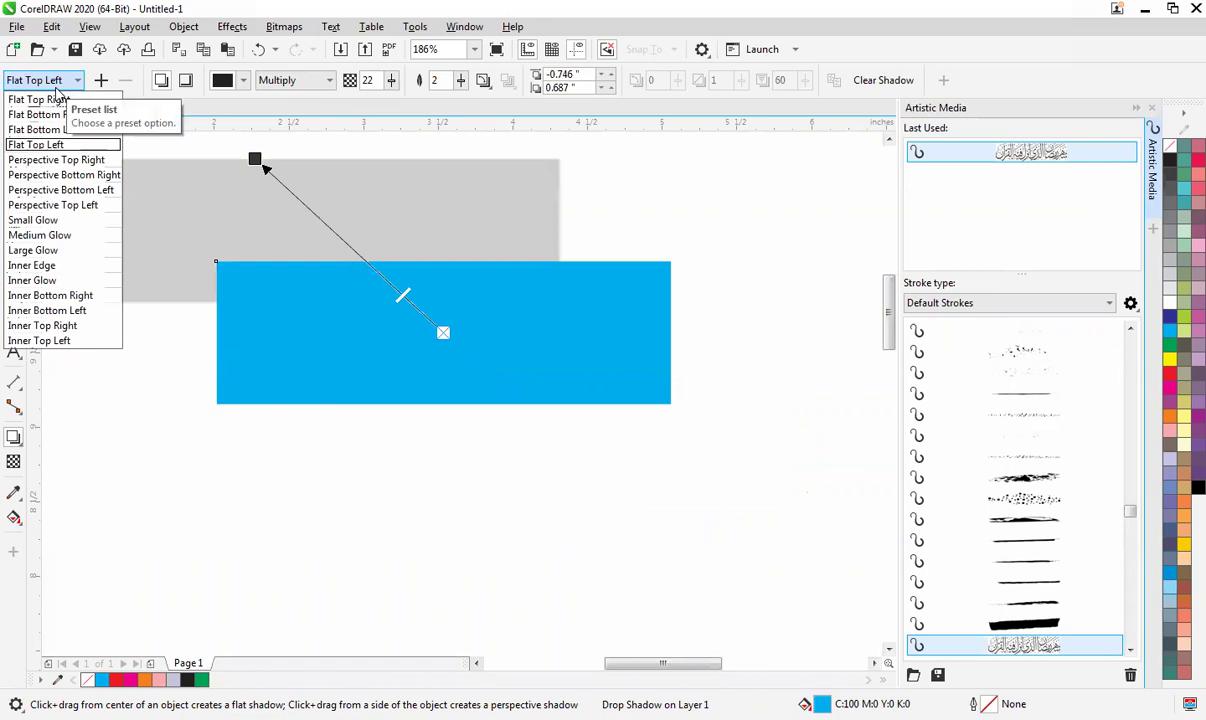
click(44, 250)
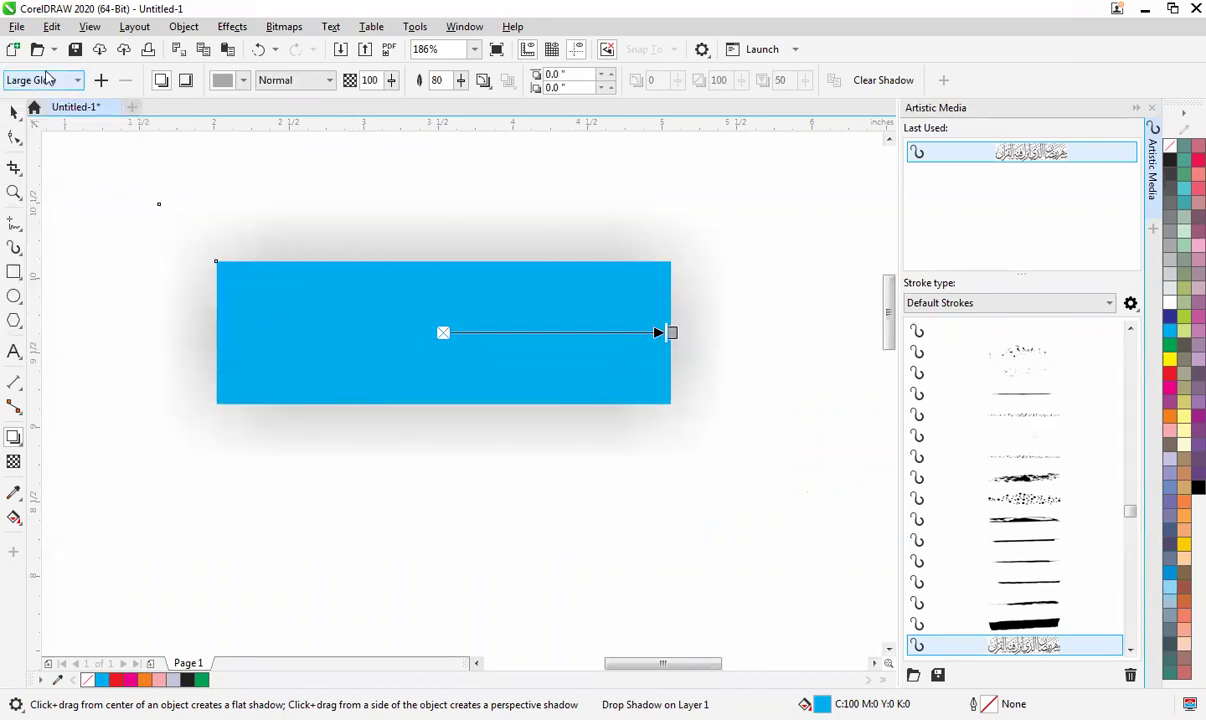
Step: Try the Inner Bottom Left and Inner Bottom Right shadow presets on the rectangle and settle on Inner Top Right
click(47, 307)
key(space)
key(space)
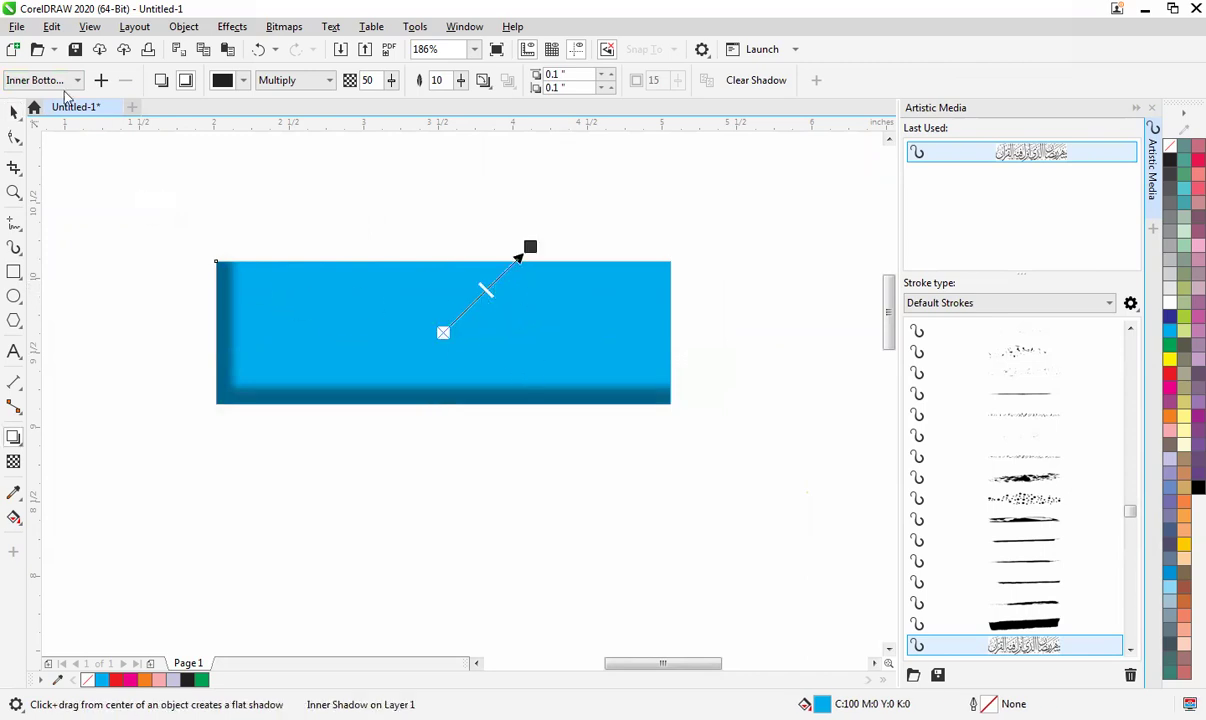
click(35, 81)
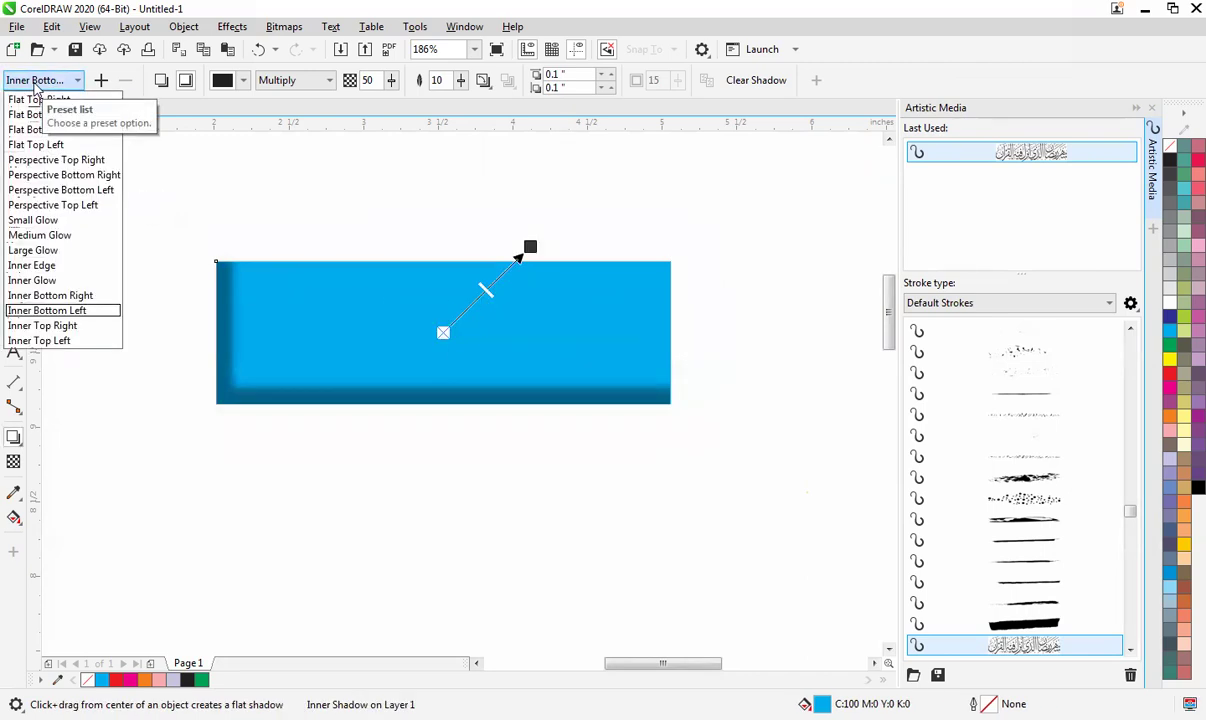
click(58, 296)
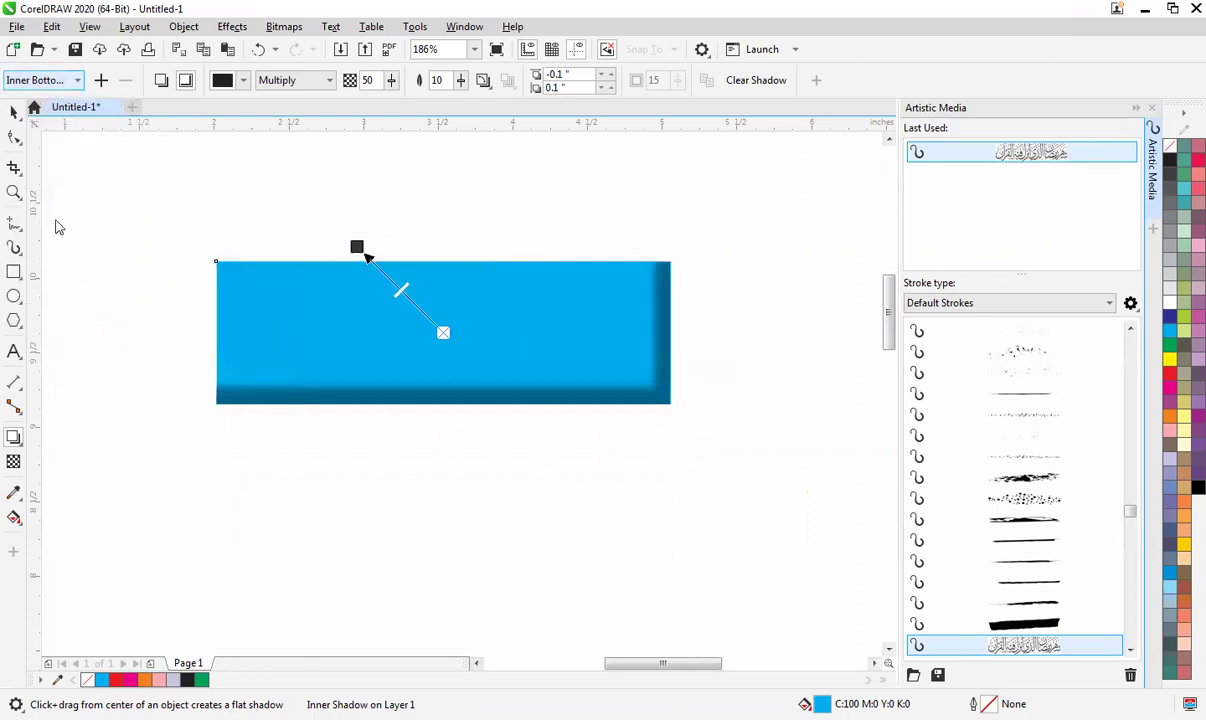
click(44, 81)
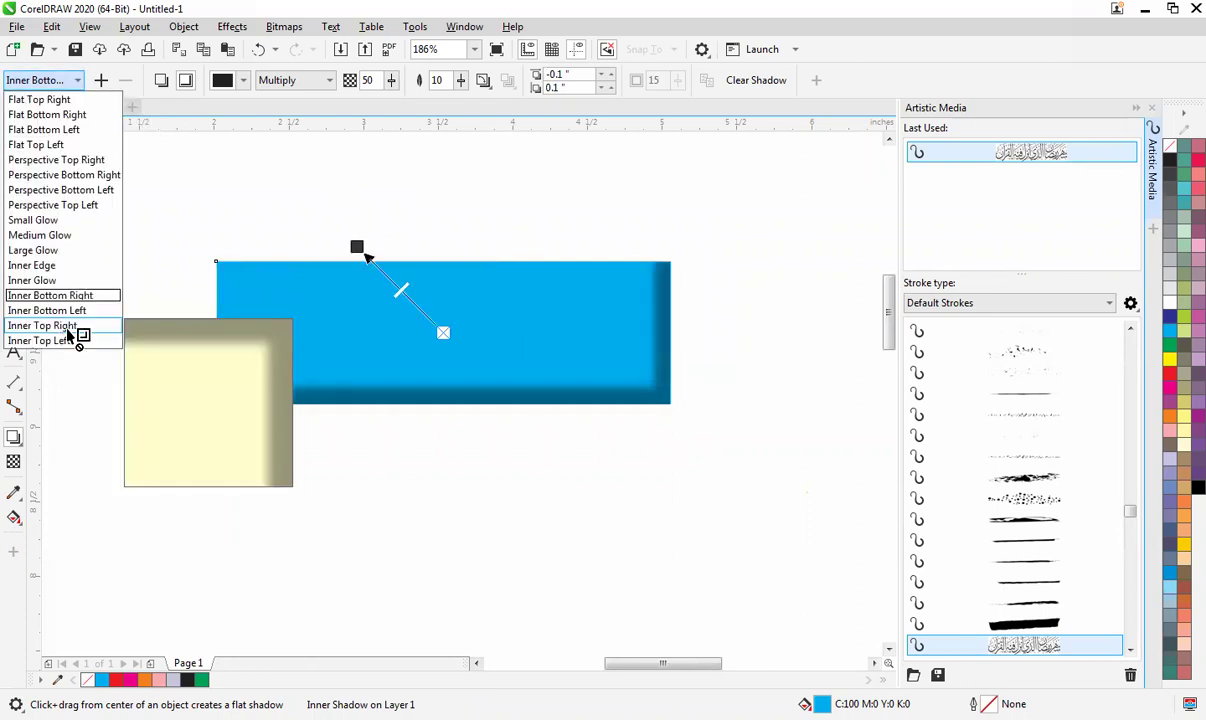
click(66, 326)
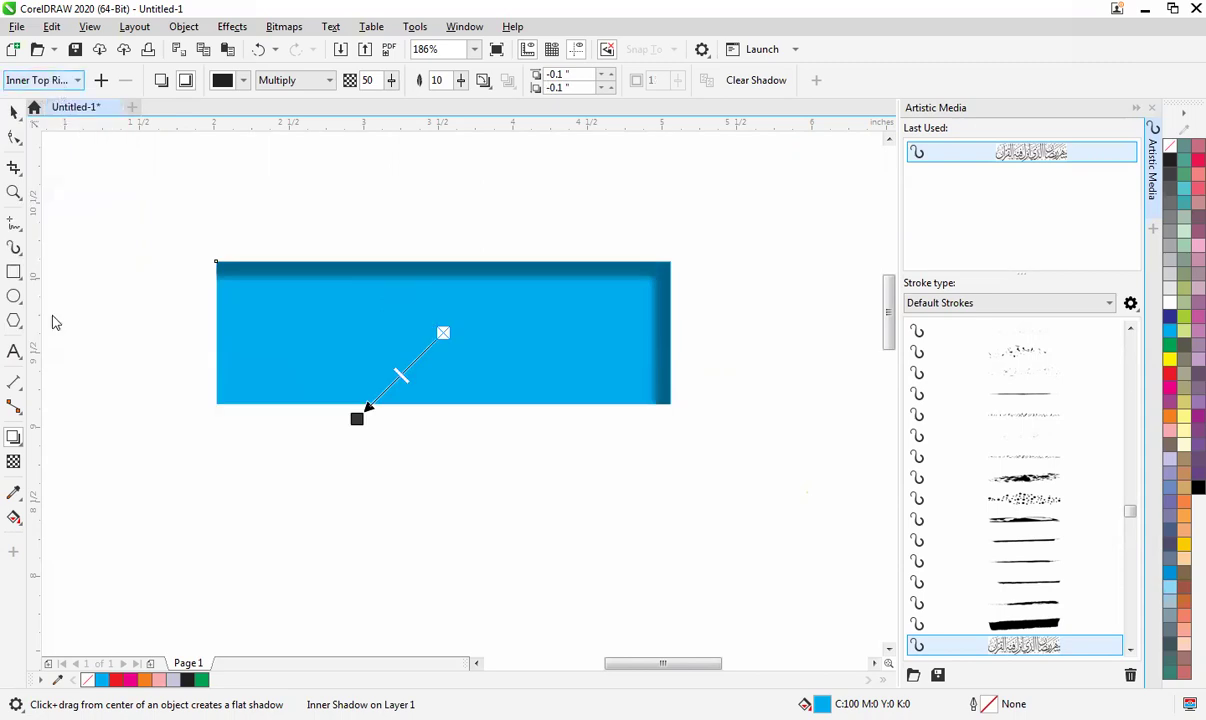
Step: Apply the Inner Top Left shadow preset to the rectangle and delete the rectangle
click(57, 351)
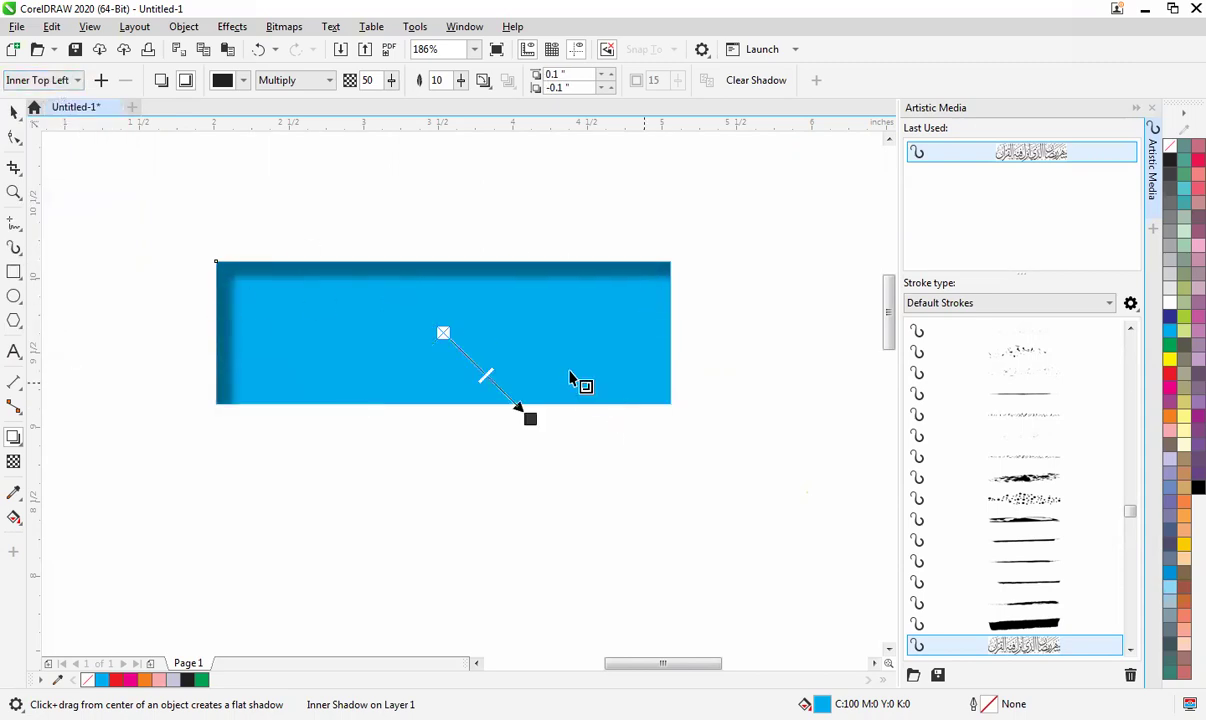
key(space)
key(Delete)
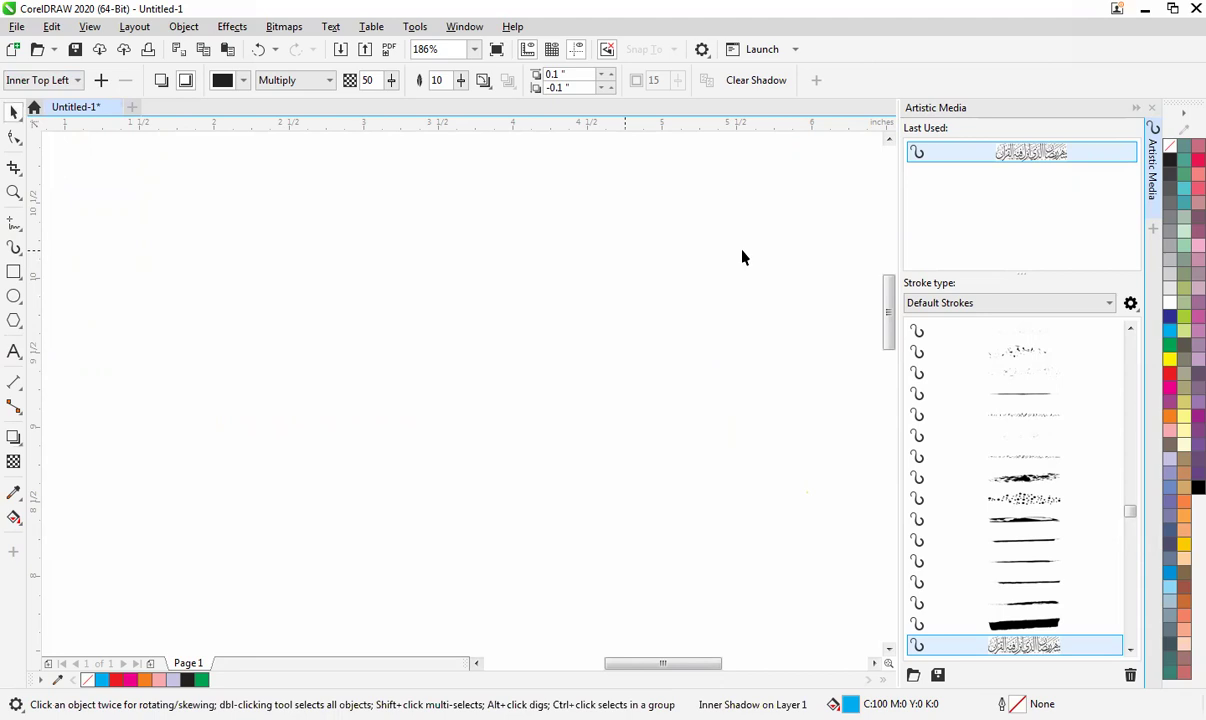
Step: Draw a circle about 1.88 in across on the page and fill it red
drag(248, 260, 533, 545)
click(1172, 376)
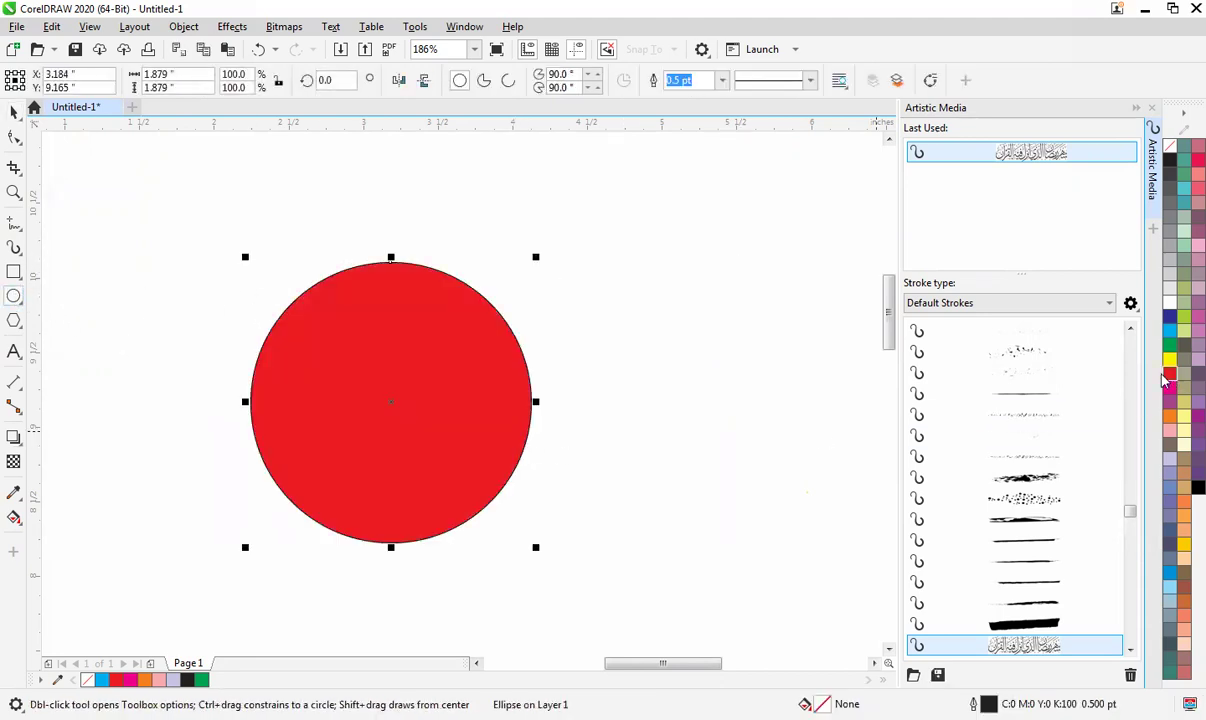
Step: Try an inner shadow on the red circle, offset 0.1 in to the lower left, and reduce its offset to 0
click(13, 437)
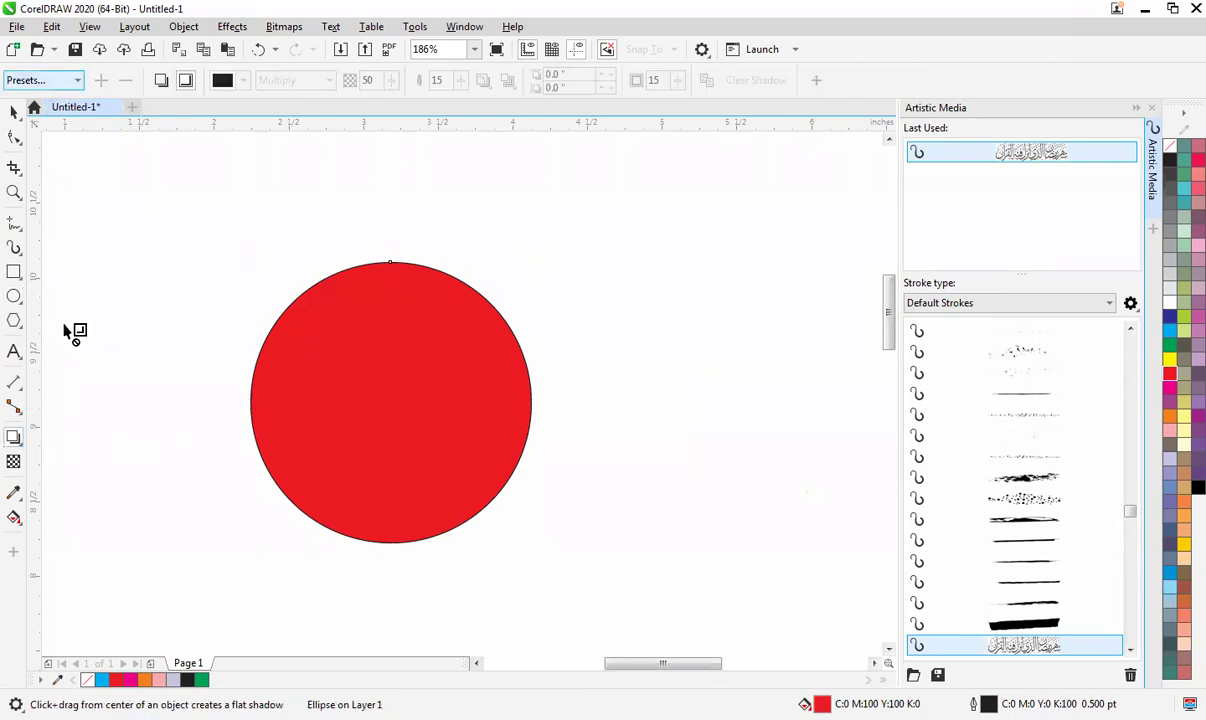
click(465, 295)
drag(388, 403, 431, 369)
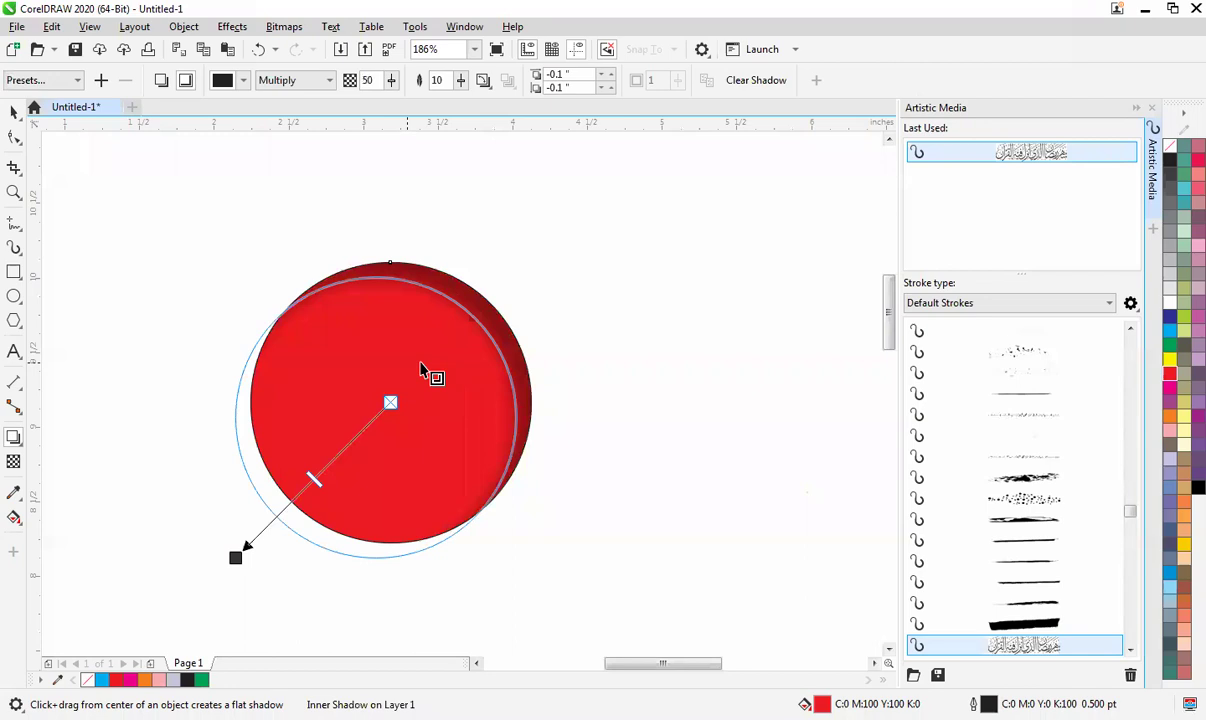
drag(236, 556, 307, 507)
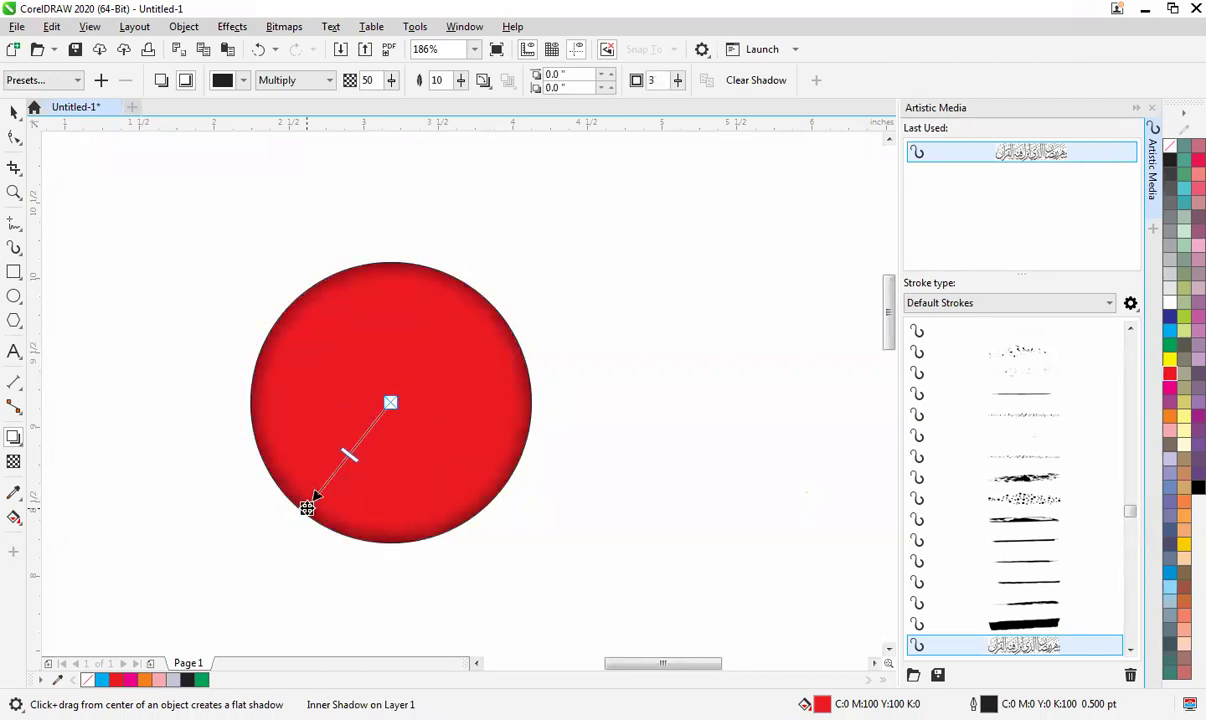
Step: Examine the red circle's inner shadow up close
key(space)
key(F4)
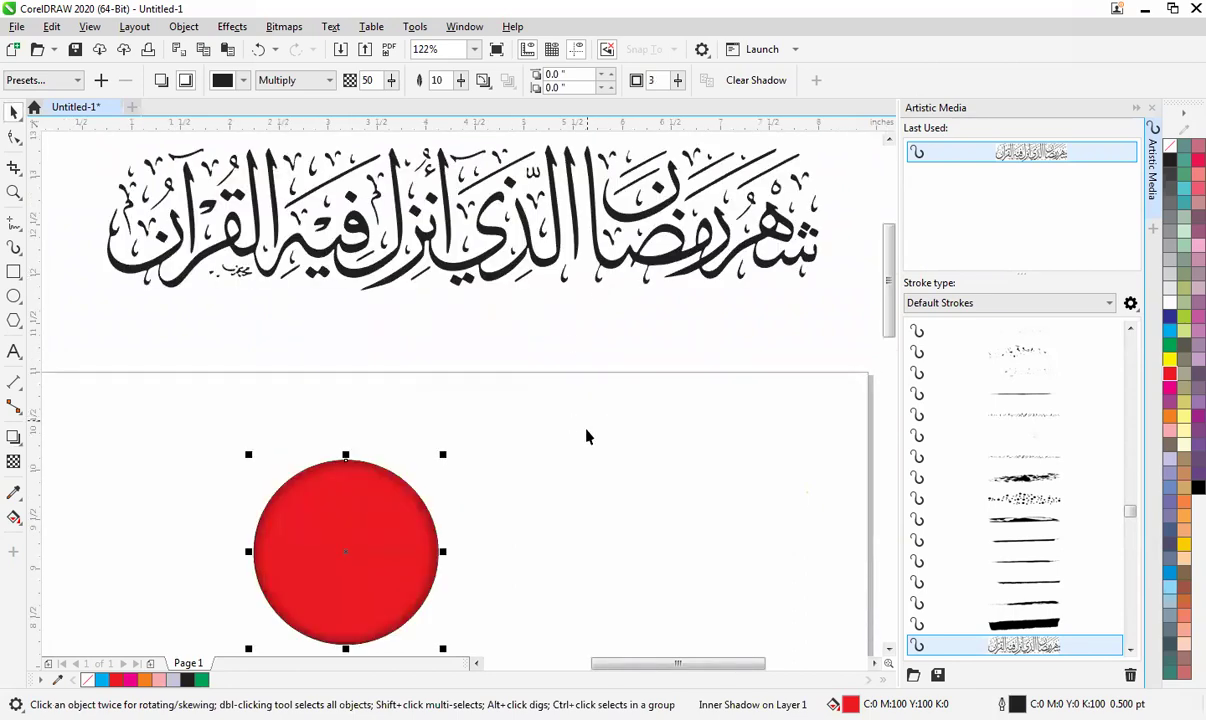
click(630, 255)
key(Delete)
key(F4)
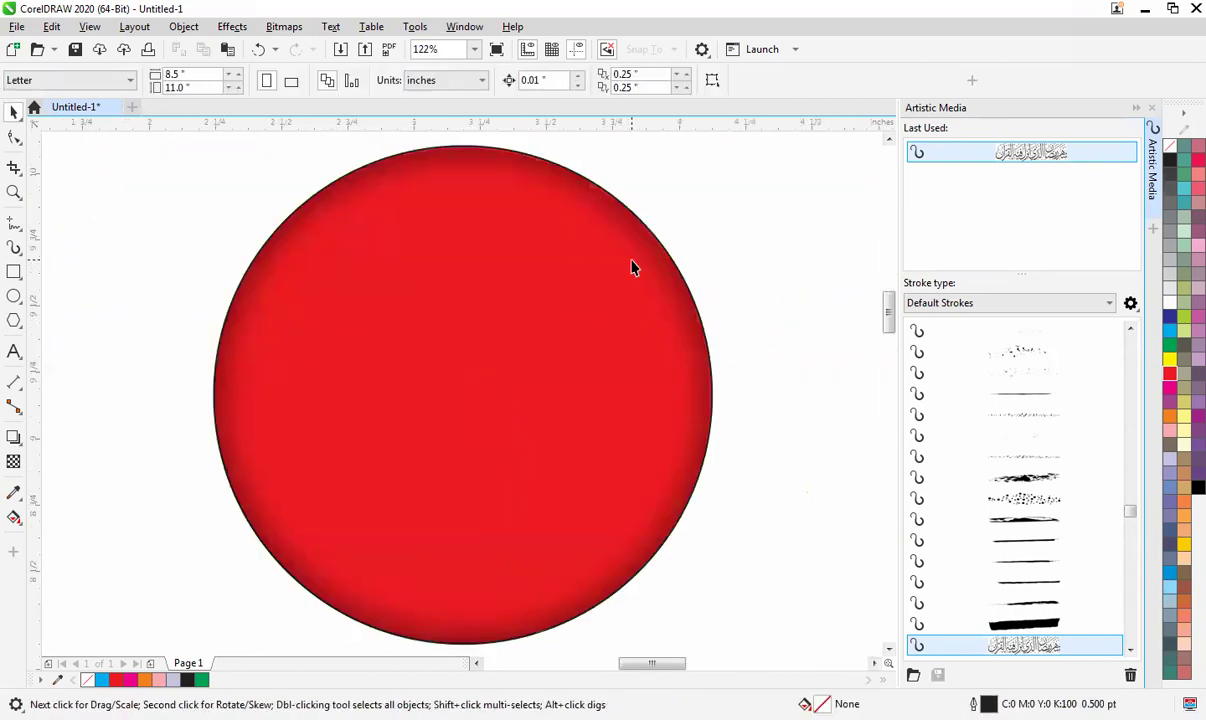
scroll(630, 267, down, 2)
click(592, 272)
click(336, 226)
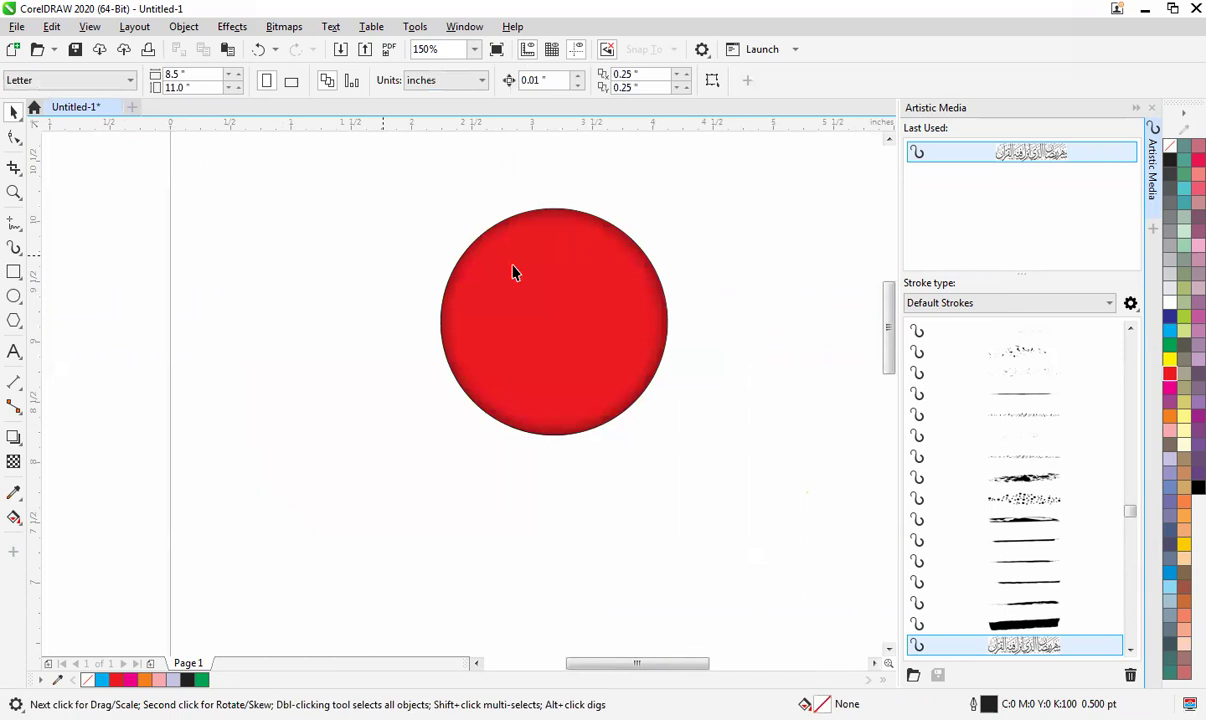
Step: Undo the red circle's inner shadow
click(557, 263)
key(ctrl+z)
click(700, 215)
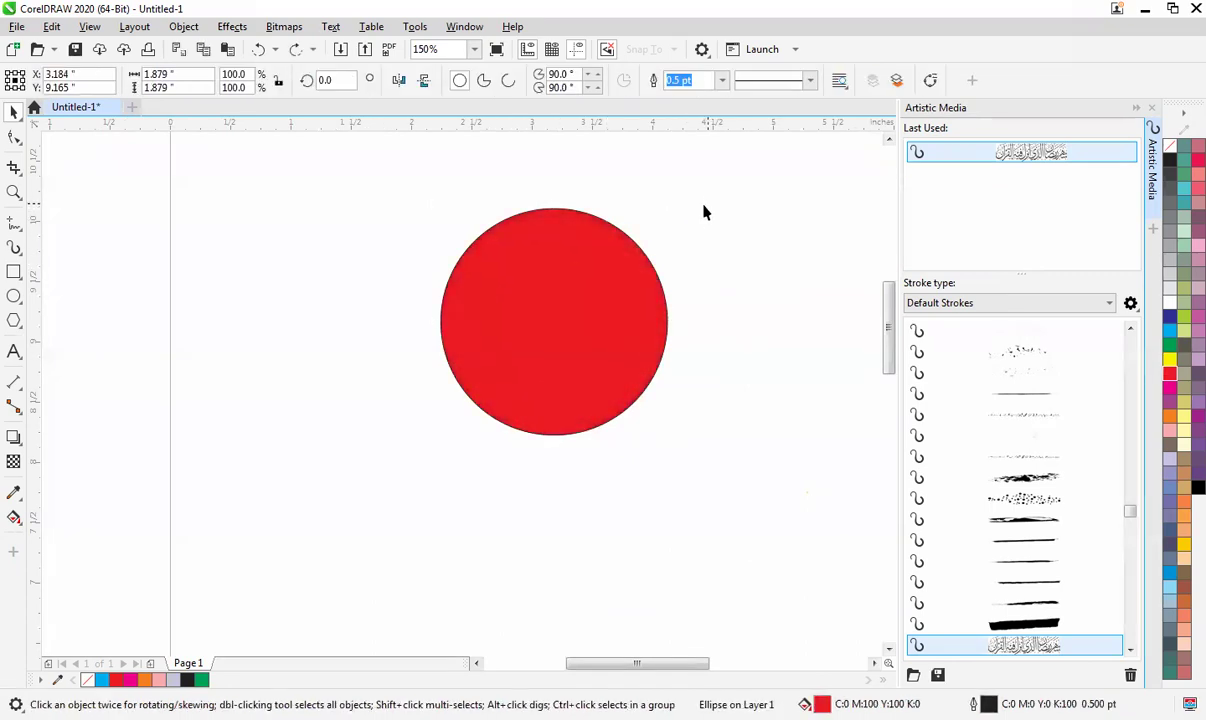
Step: Draw a rectangle about 3.47 by 3.01 in around the circle, filled dark blue and placed behind it
click(12, 271)
drag(361, 197, 779, 560)
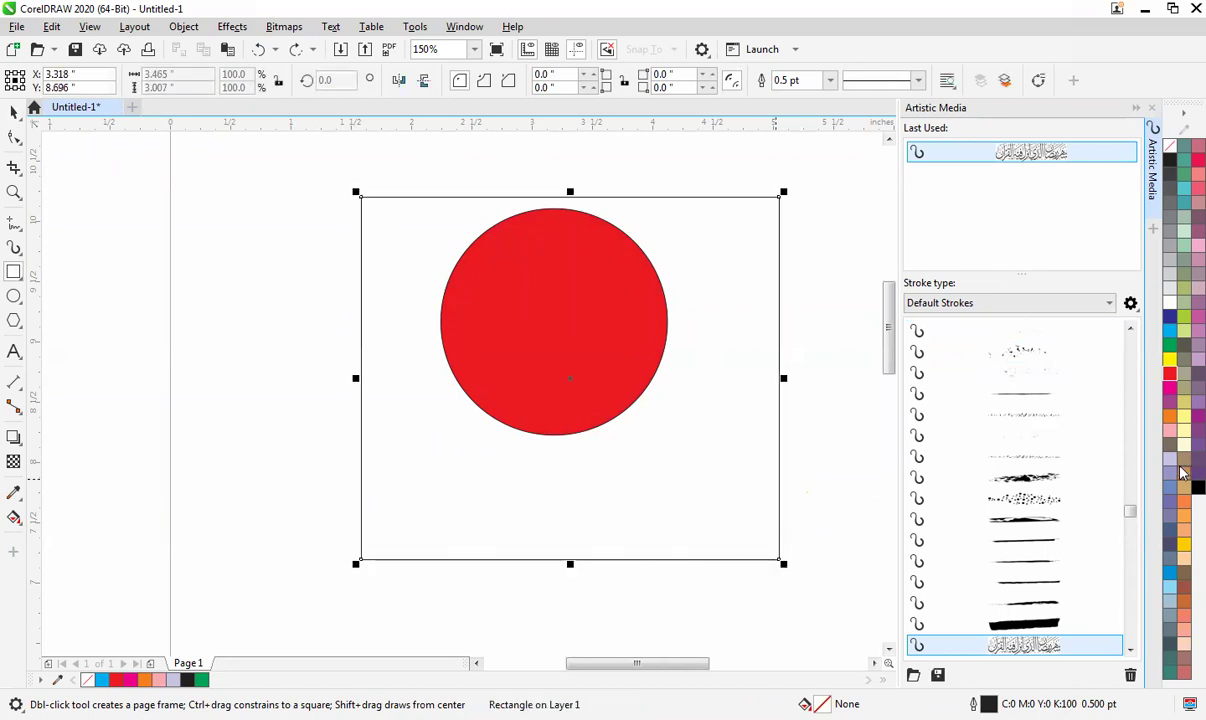
click(1168, 318)
click(829, 199)
Step: Fill the circle white without an outline, and recolour the rectangle red after trying yellow
drag(838, 178, 256, 503)
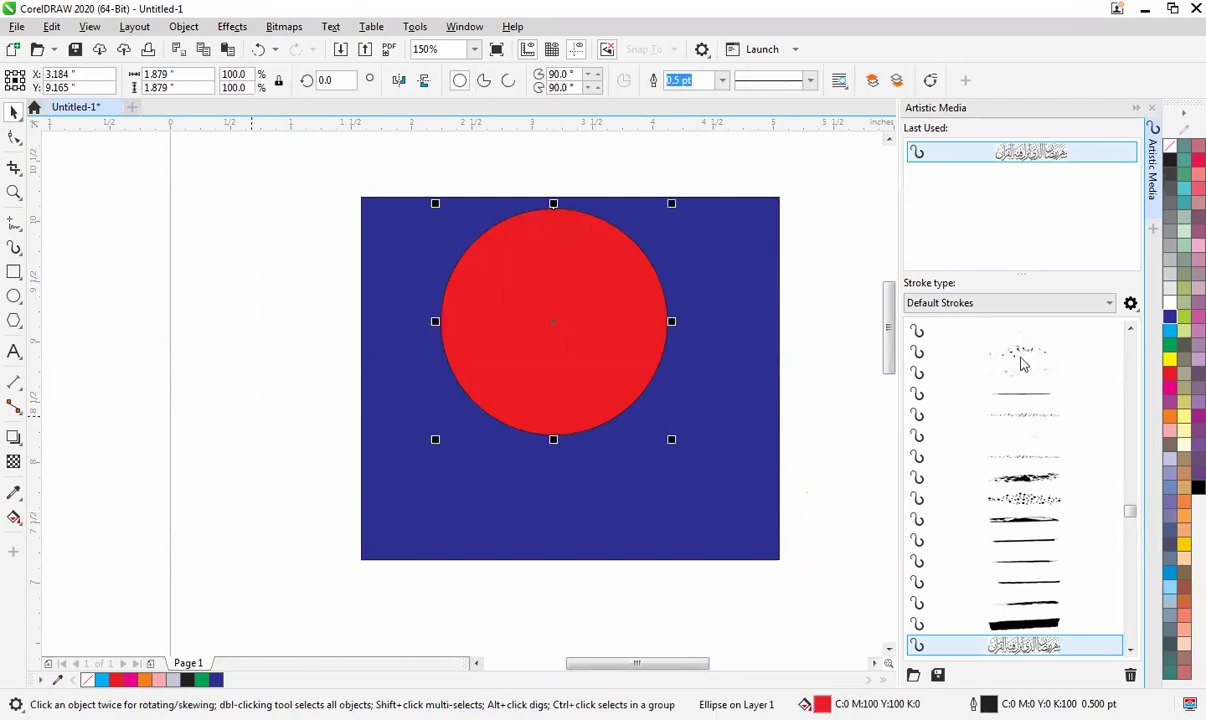
click(1167, 161)
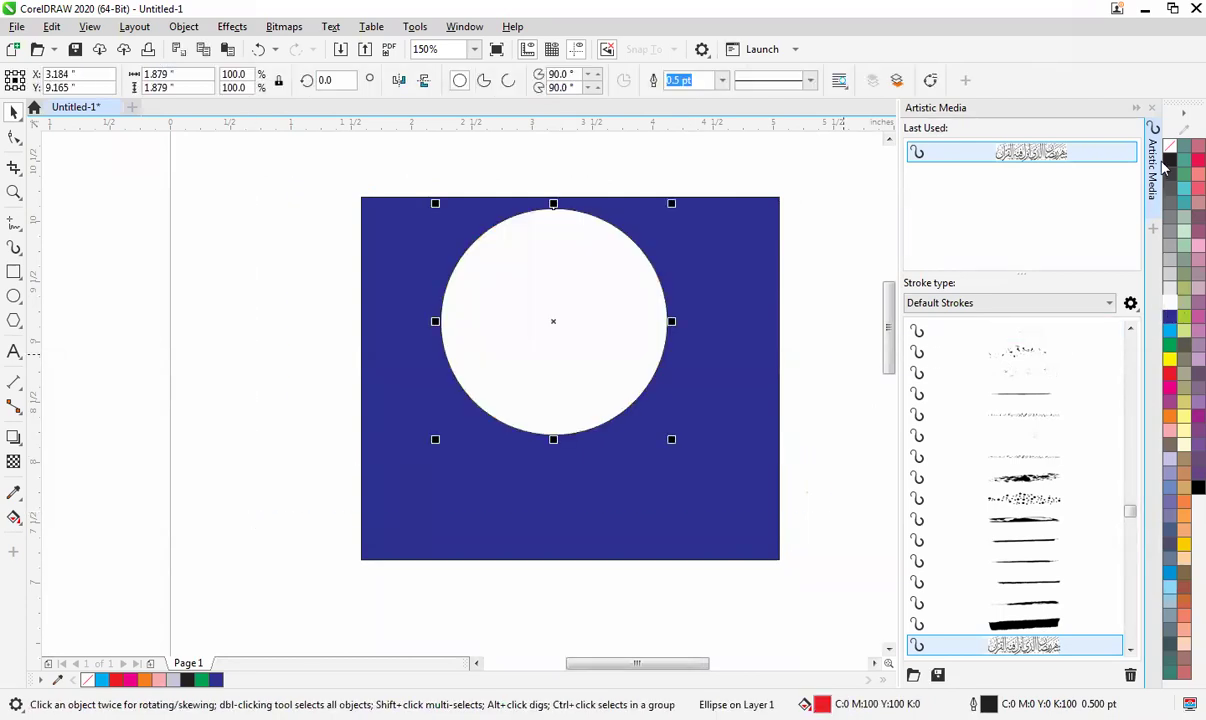
click(713, 388)
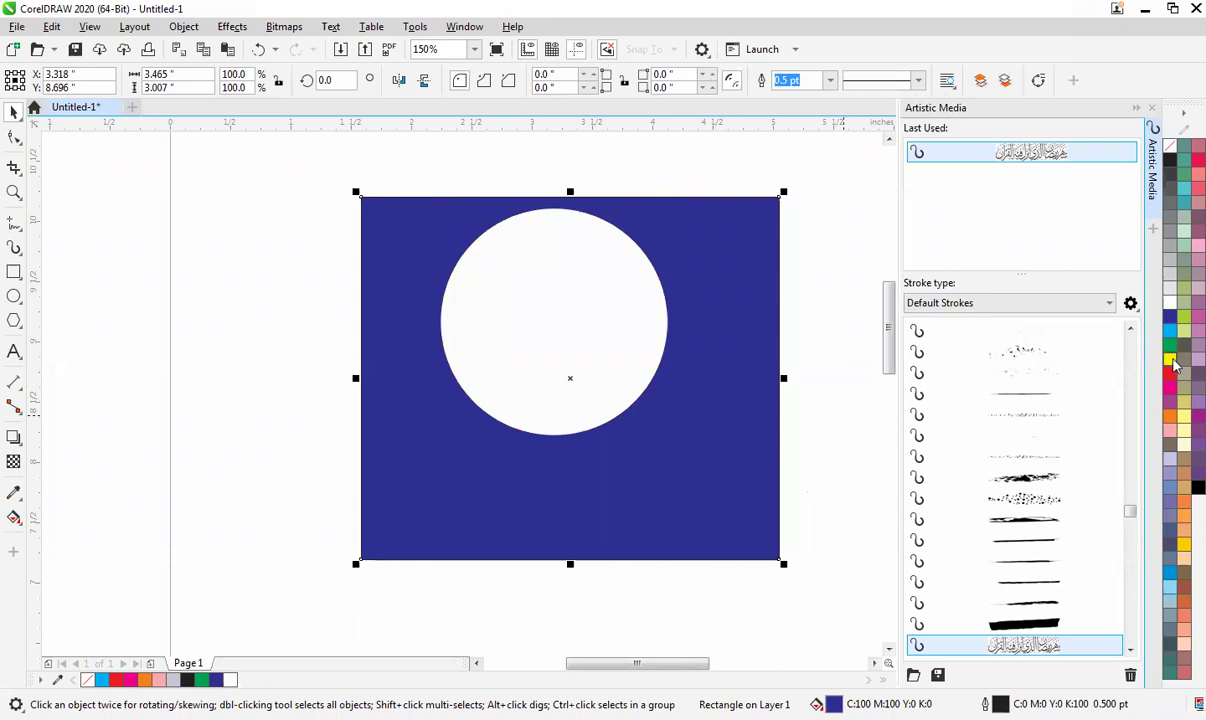
click(1170, 360)
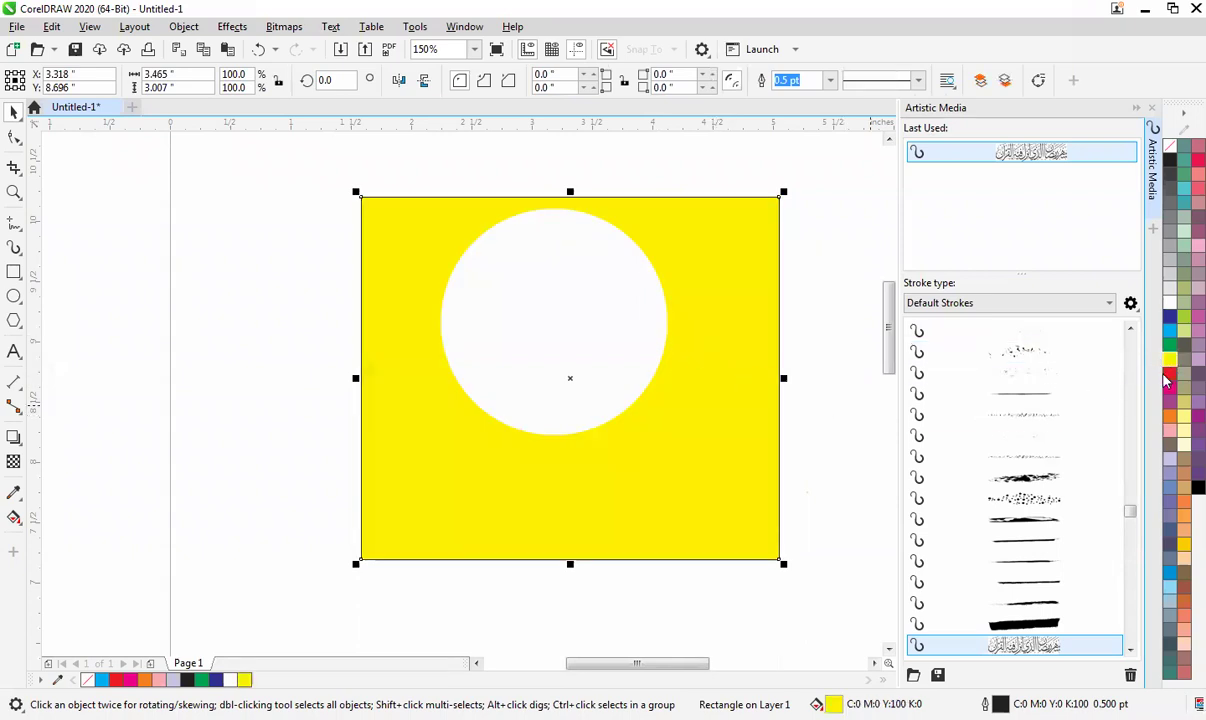
click(1169, 374)
Step: Align the white circle's centre horizontally with the red rectangle
click(837, 304)
click(573, 328)
shift+click(711, 366)
key(c)
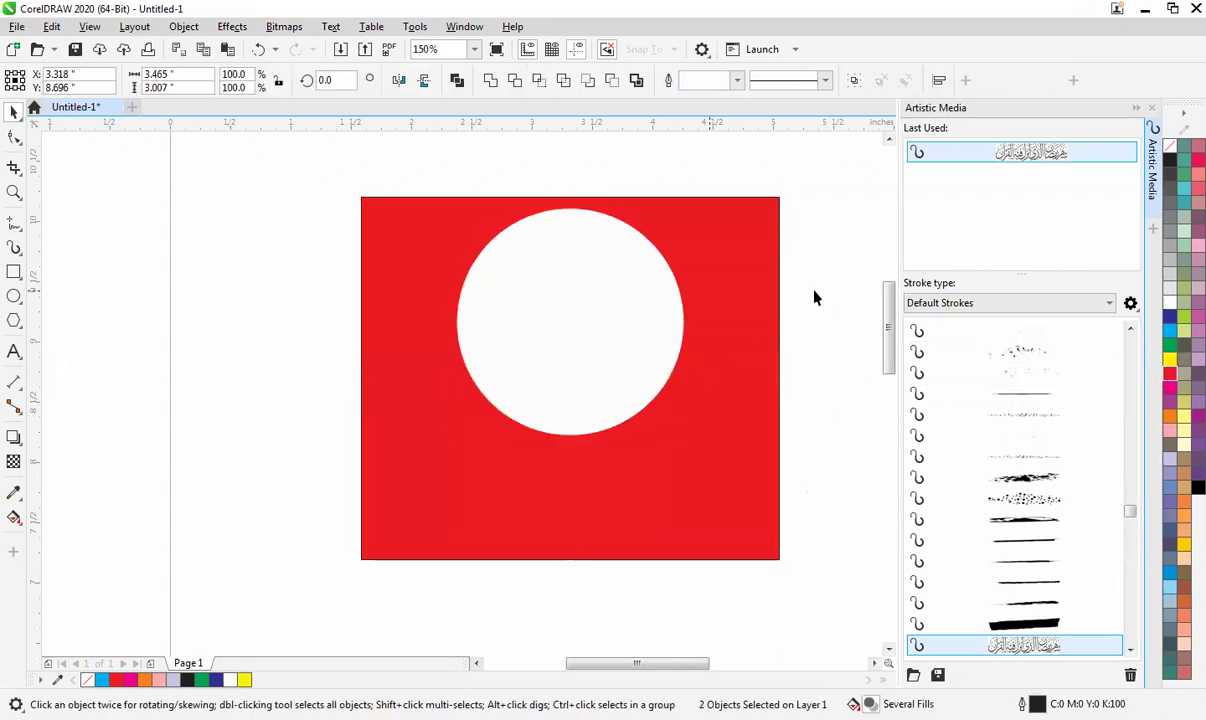
click(815, 297)
Step: Cast an inner shadow straight down inside the white circle, offset about 0.3 in
click(22, 450)
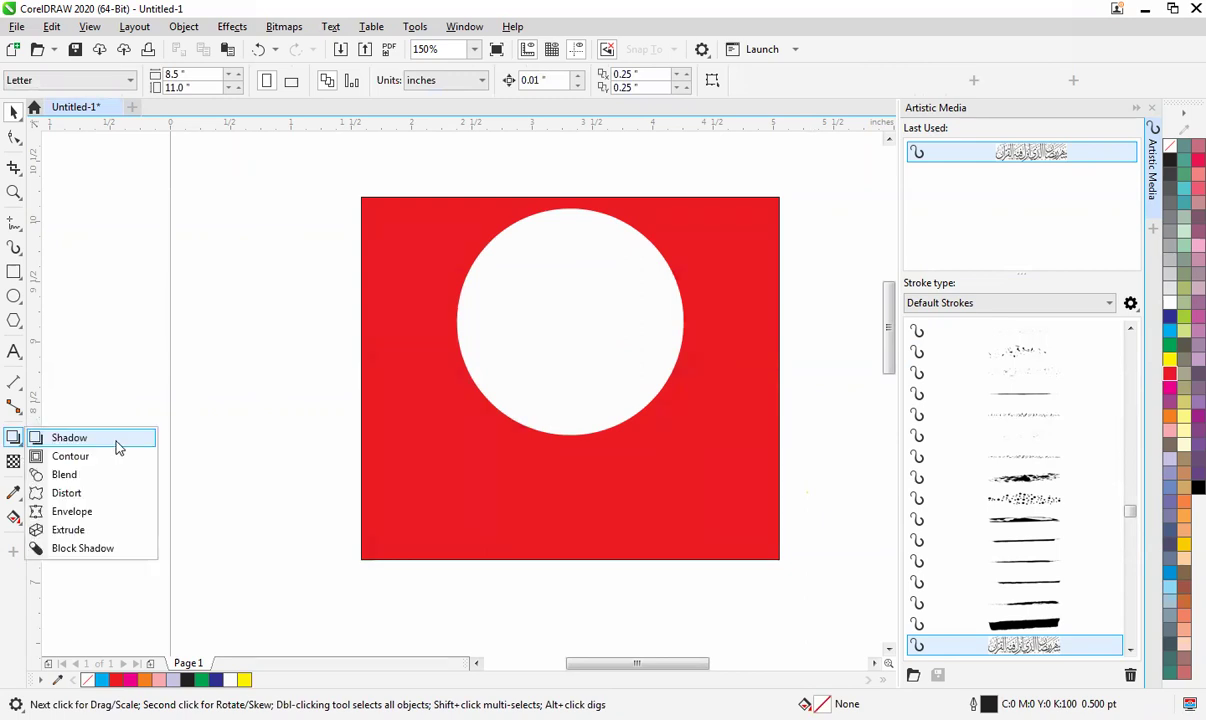
click(112, 437)
drag(568, 420, 571, 468)
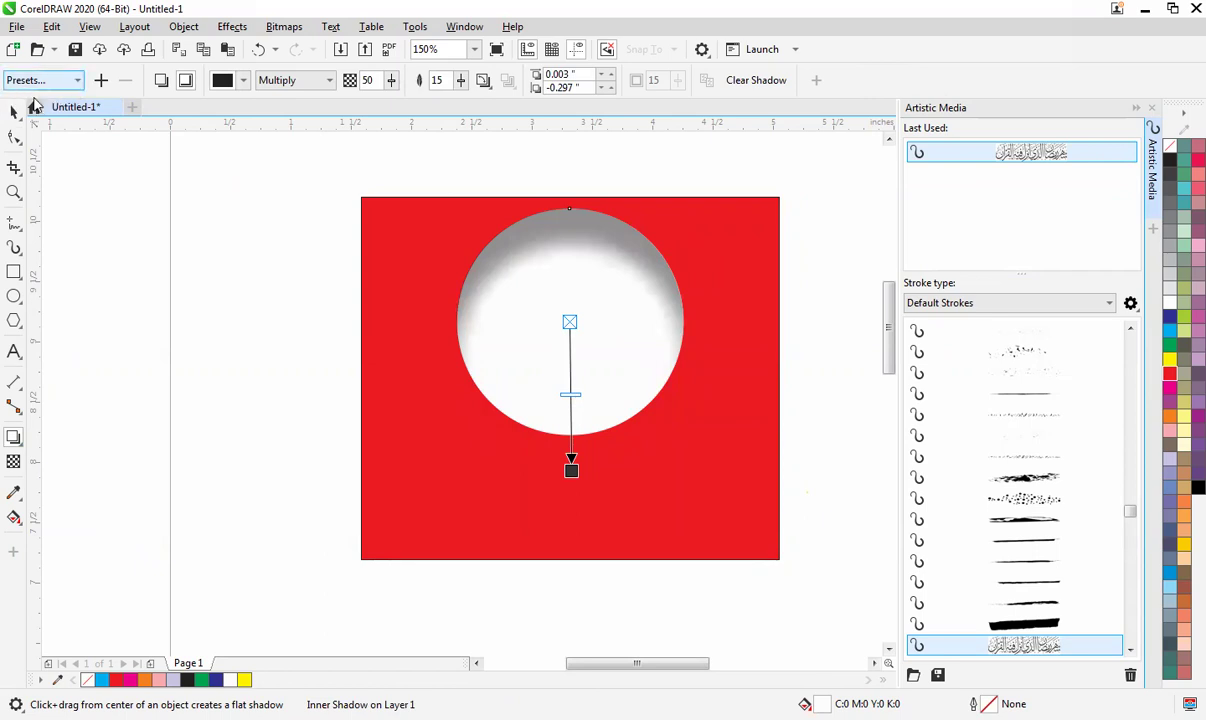
Step: Try the Flat Top Right shadow preset on the circle, pull the shadow below it, and undo the shadow changes
click(45, 80)
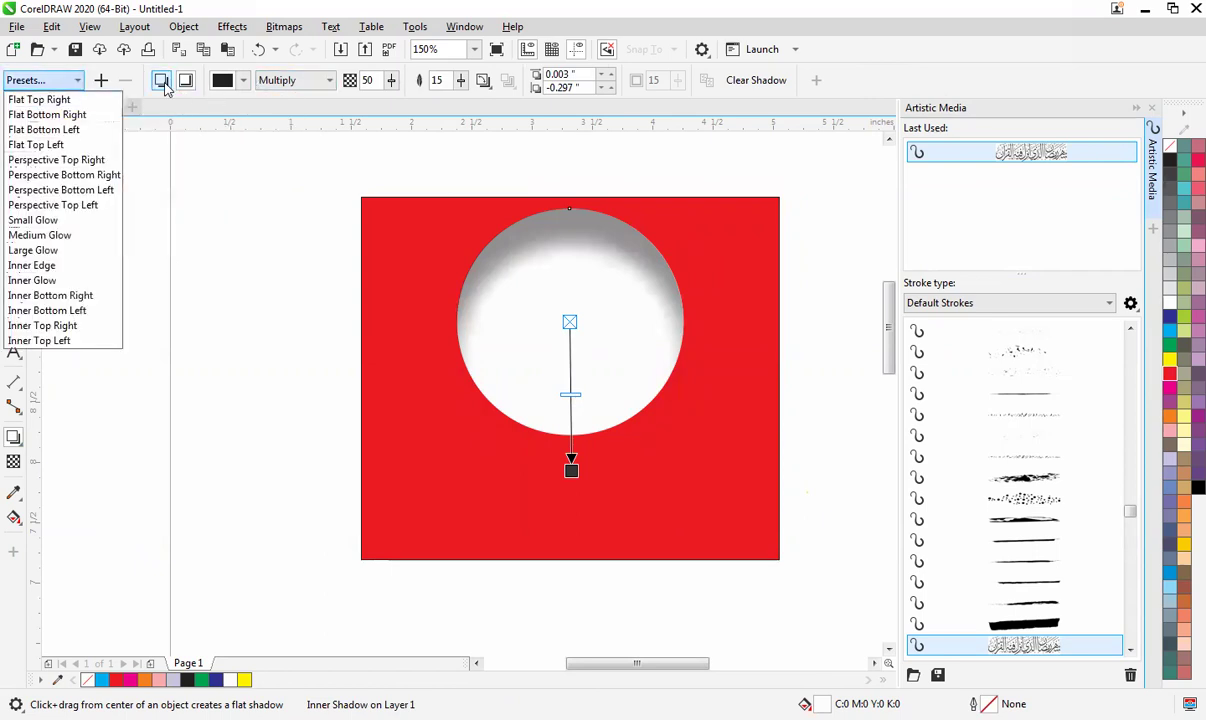
click(165, 88)
click(570, 323)
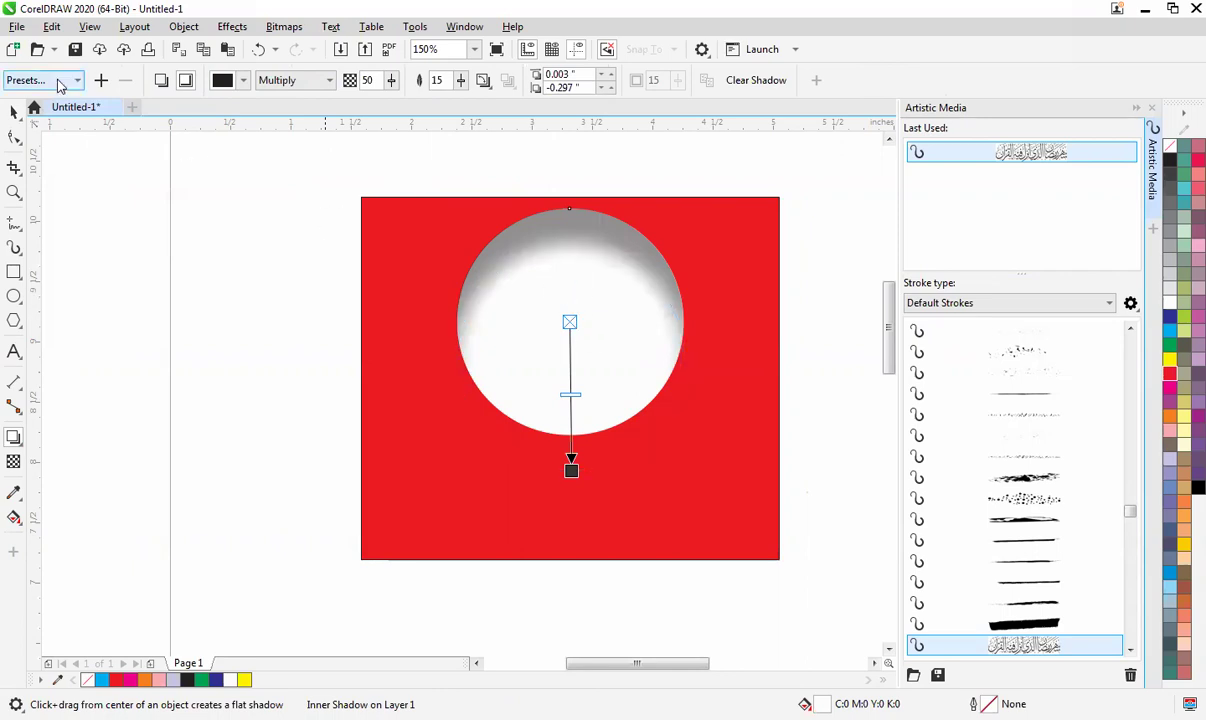
click(60, 85)
click(50, 101)
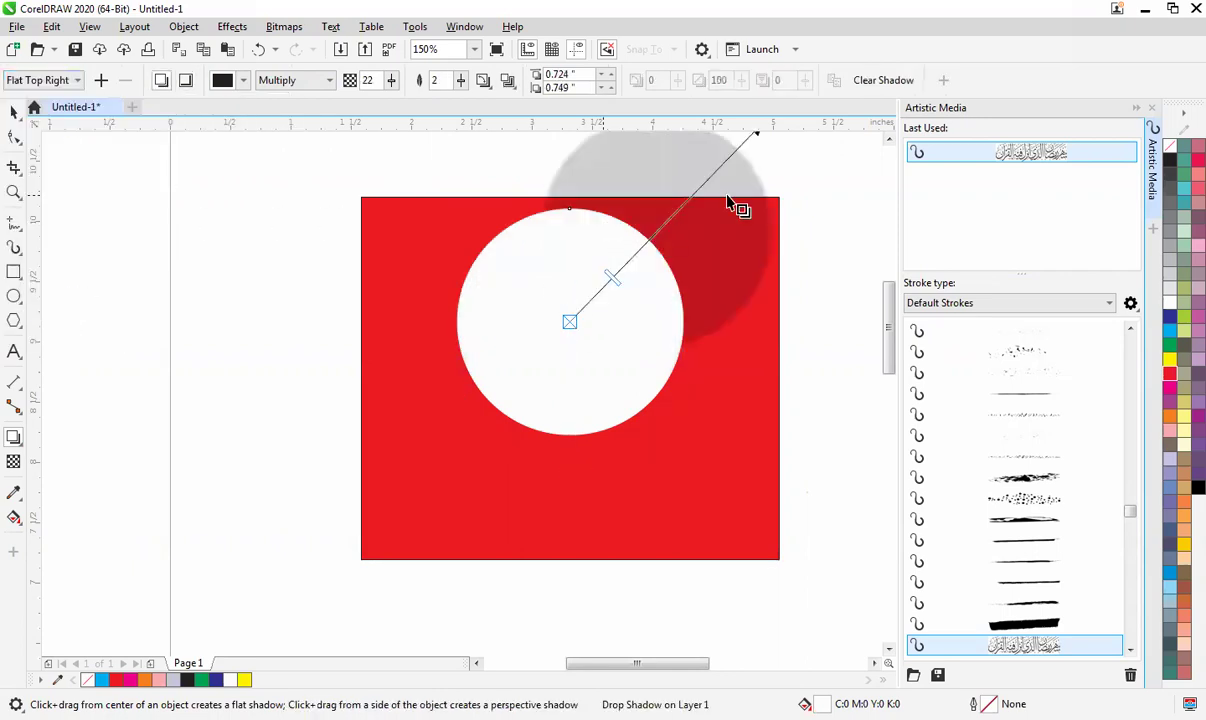
drag(719, 178, 569, 465)
key(ctrl+z)
key(ctrl+z)
key(ctrl+z)
Step: Cast an inner shadow about 0.36 in downward inside the circle and clear it
key(space)
key(space)
drag(578, 433, 571, 477)
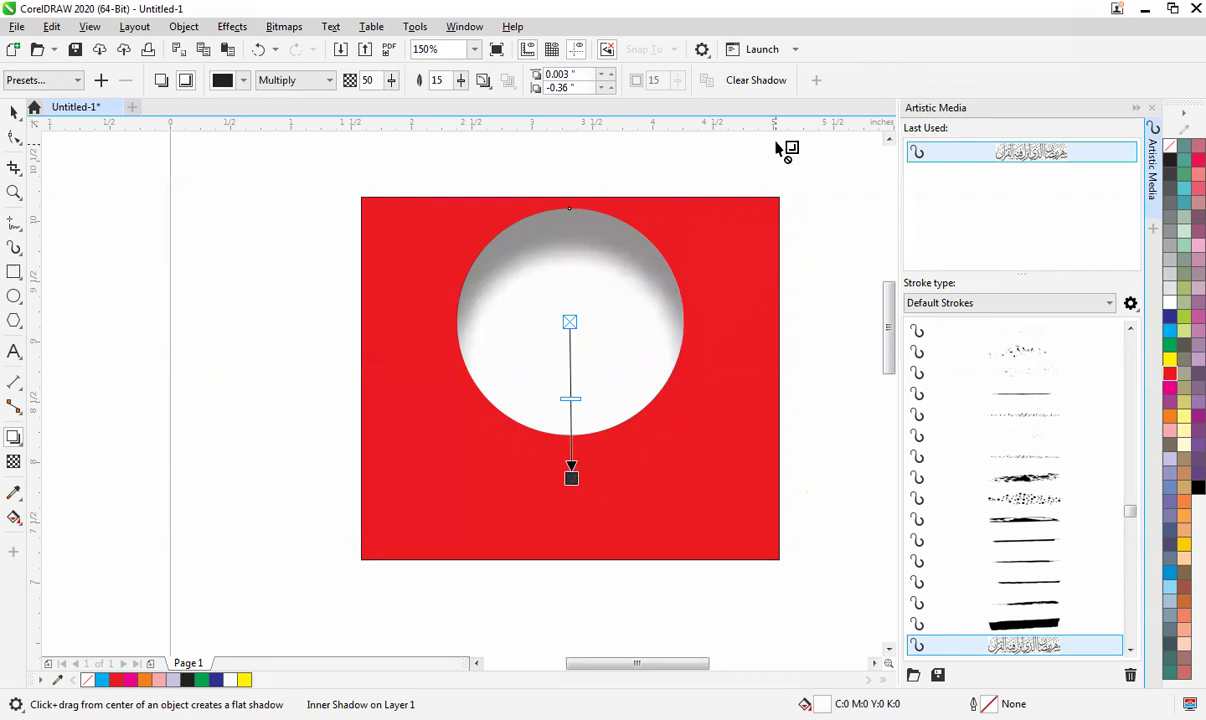
click(753, 82)
Step: Cast an inner shadow about 0.28 in downward inside the circle, with Normal merge mode and Outside feather direction
key(space)
key(space)
drag(568, 441, 569, 466)
click(300, 80)
click(282, 96)
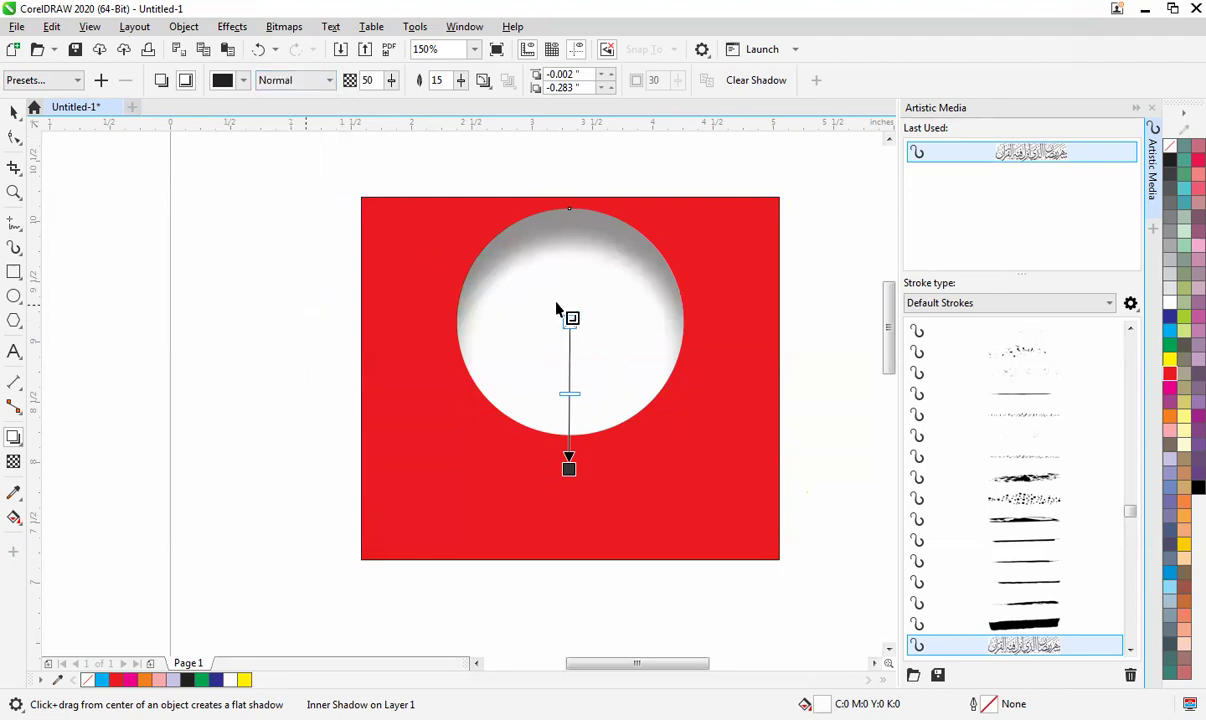
click(484, 82)
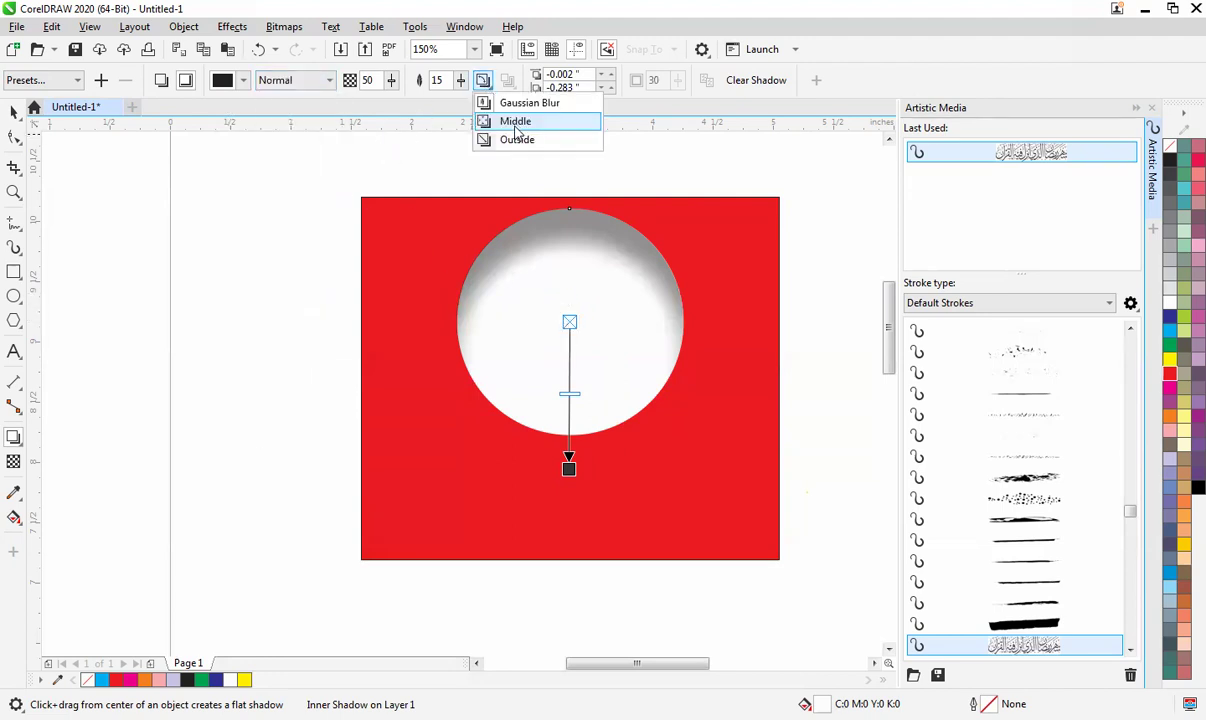
click(517, 140)
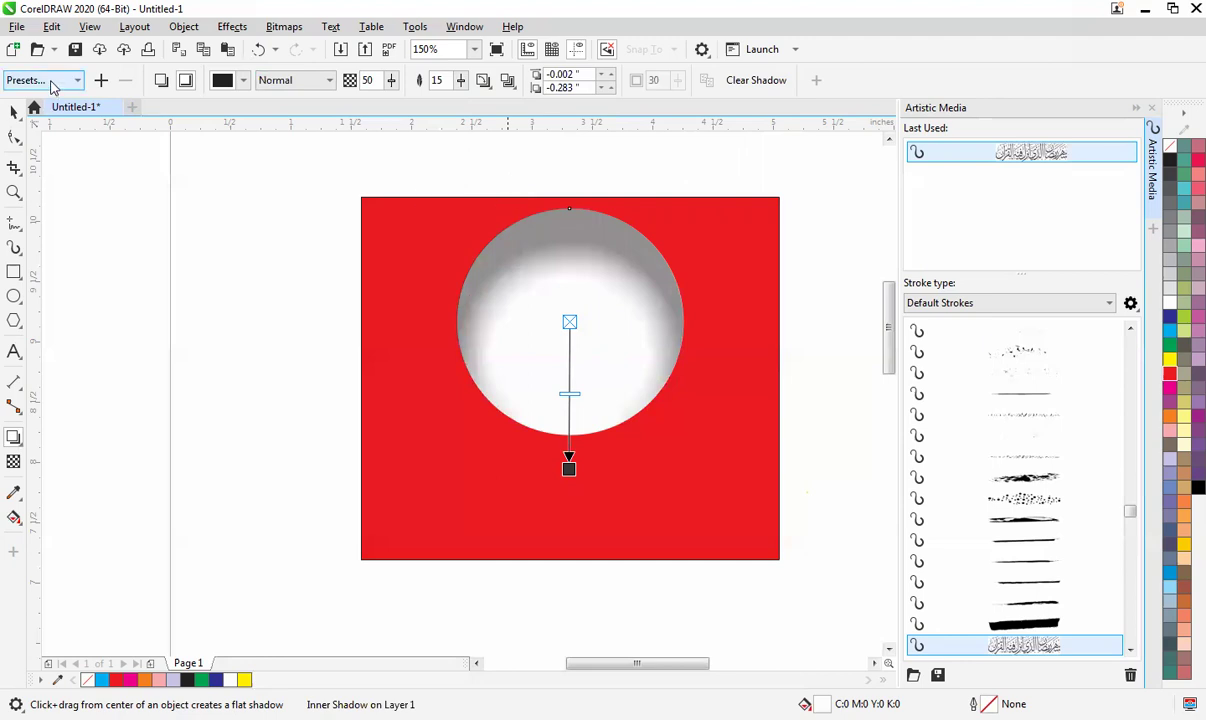
Step: Apply the Flat Top Right shadow preset to the circle and shift its drop shadow to just below the circle
click(48, 80)
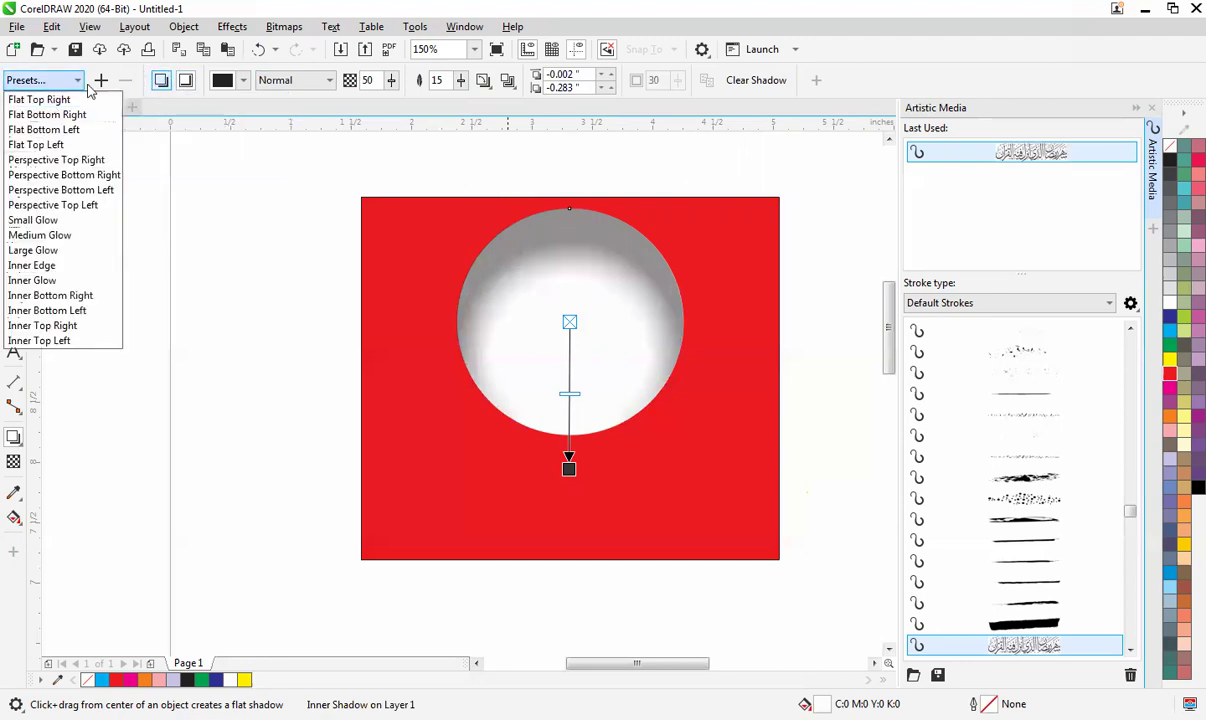
click(78, 82)
click(58, 78)
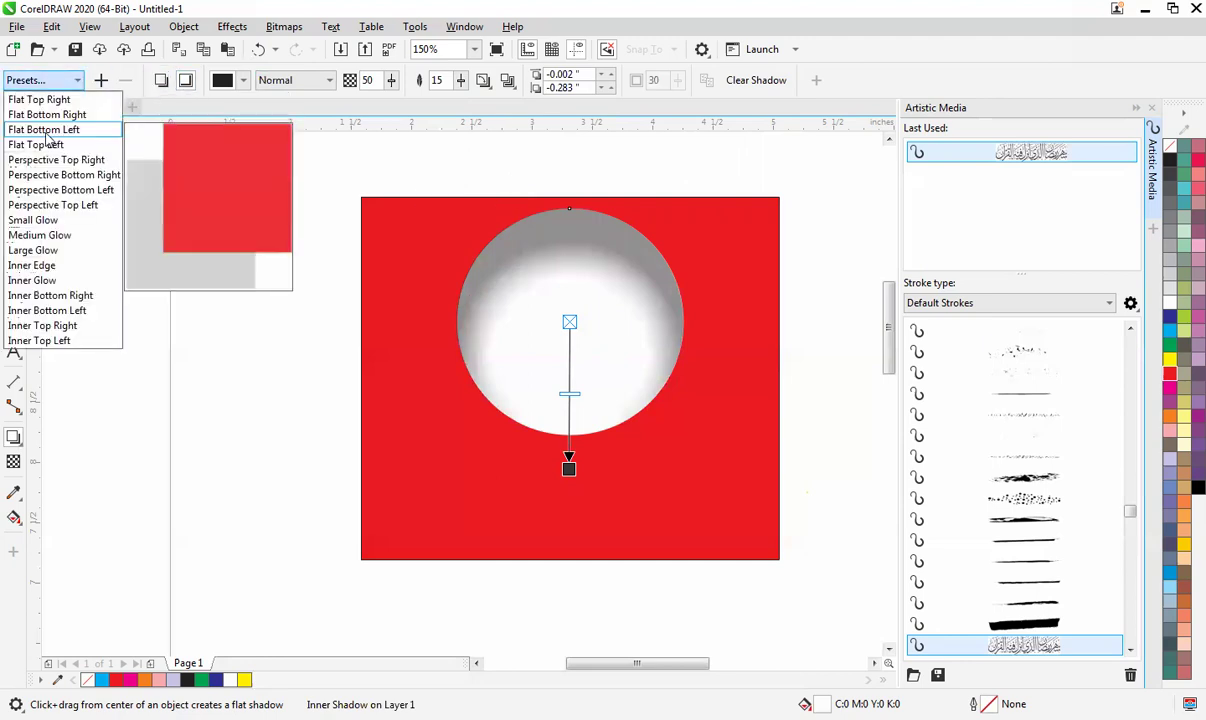
click(53, 100)
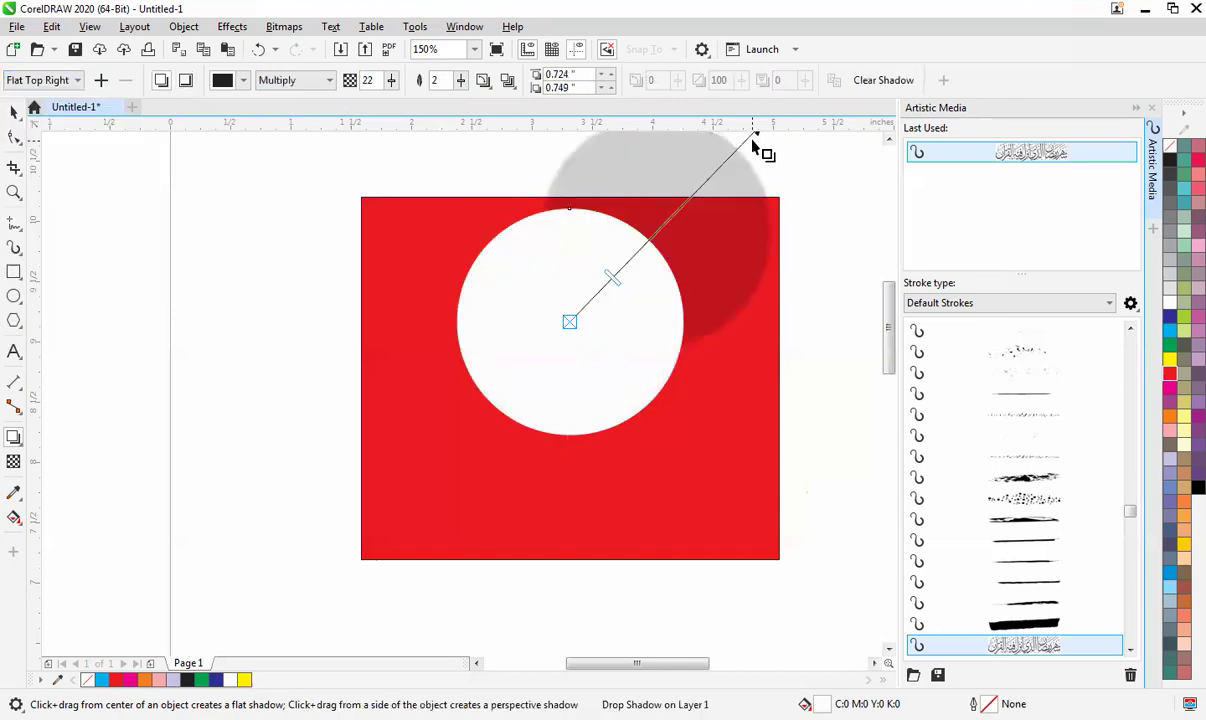
drag(762, 148, 573, 464)
key(space)
click(795, 330)
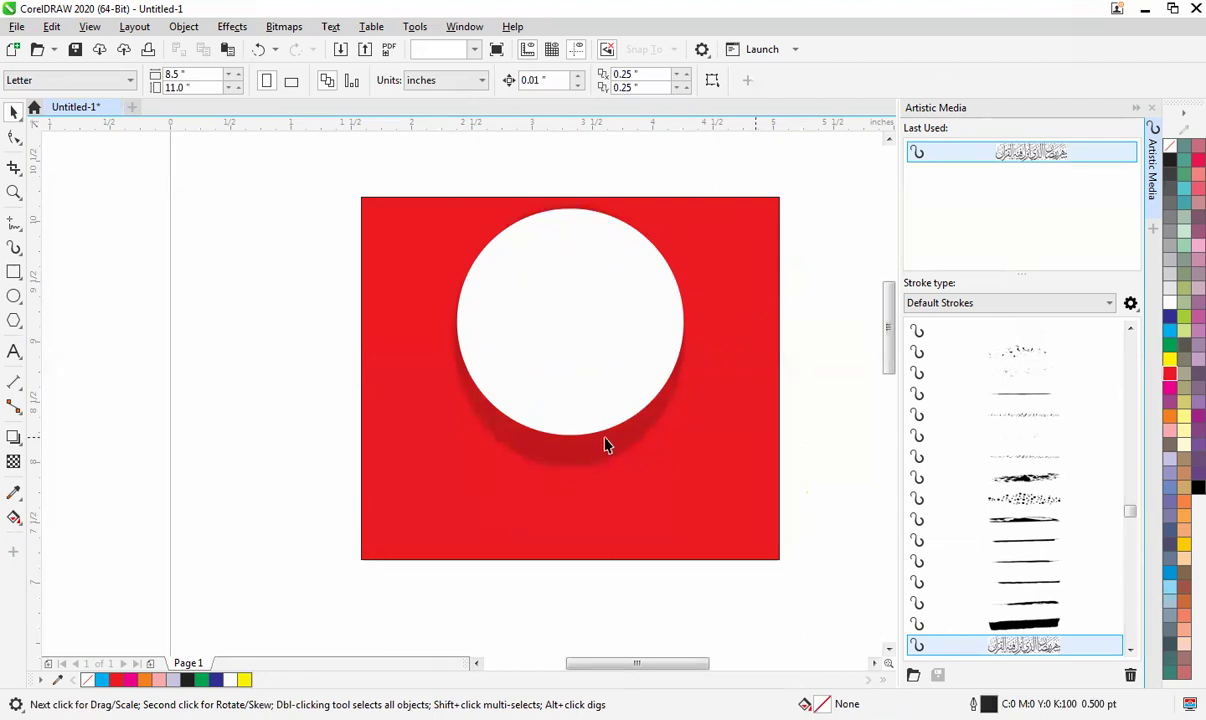
Step: Delete the circle with its shadow and draw a smaller circle about 1.52 in across on the red rectangle
drag(810, 187, 326, 528)
key(Delete)
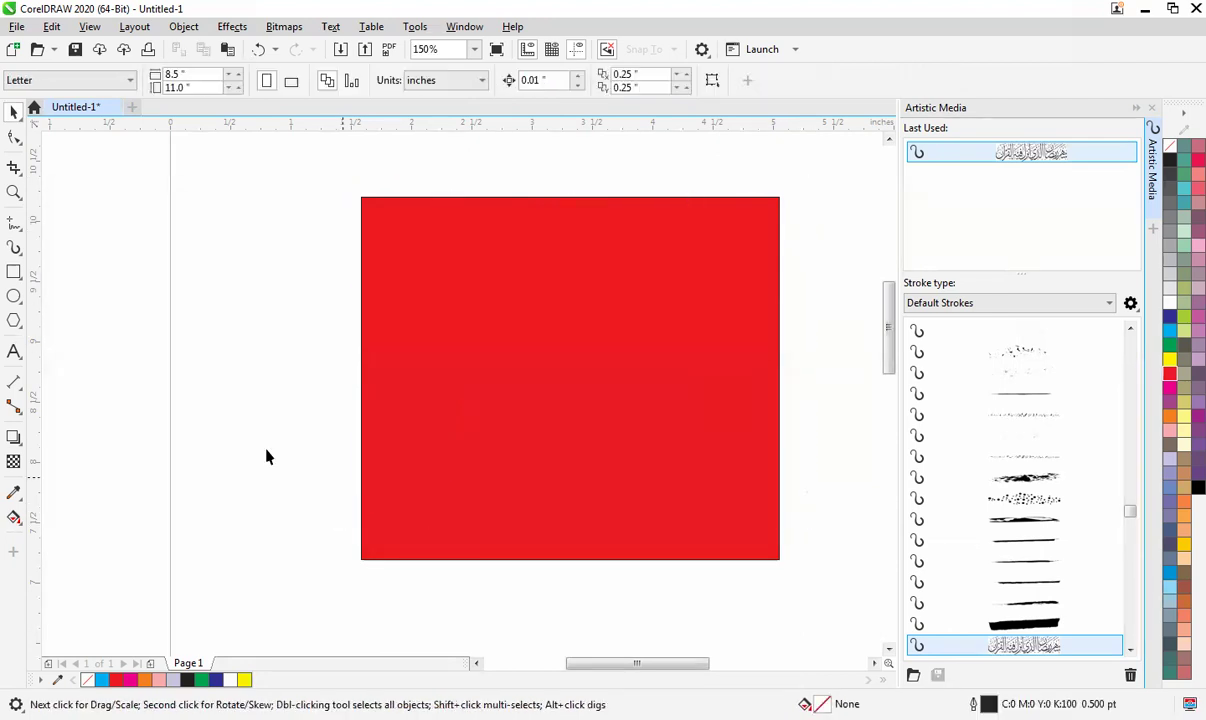
click(14, 296)
drag(478, 289, 662, 471)
key(space)
Step: Position the new circle horizontally centred in the rectangle's upper part and fill it white
shift+click(704, 242)
drag(238, 222, 770, 536)
drag(560, 380, 571, 325)
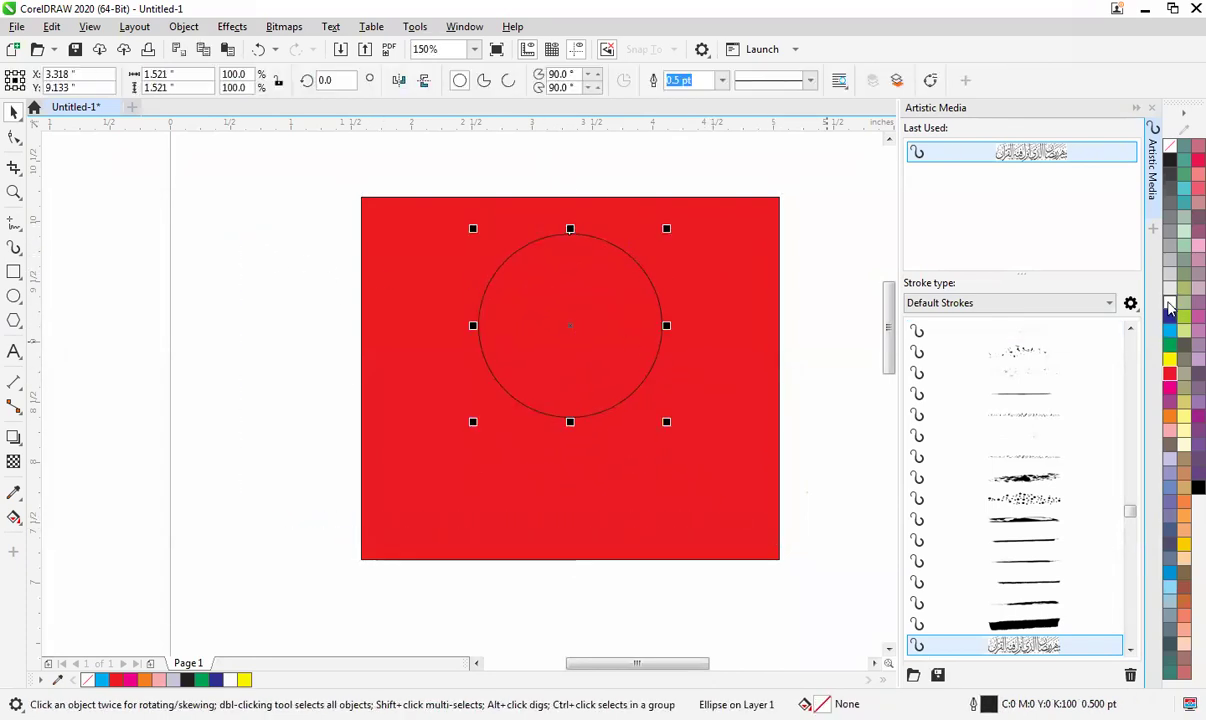
click(1169, 302)
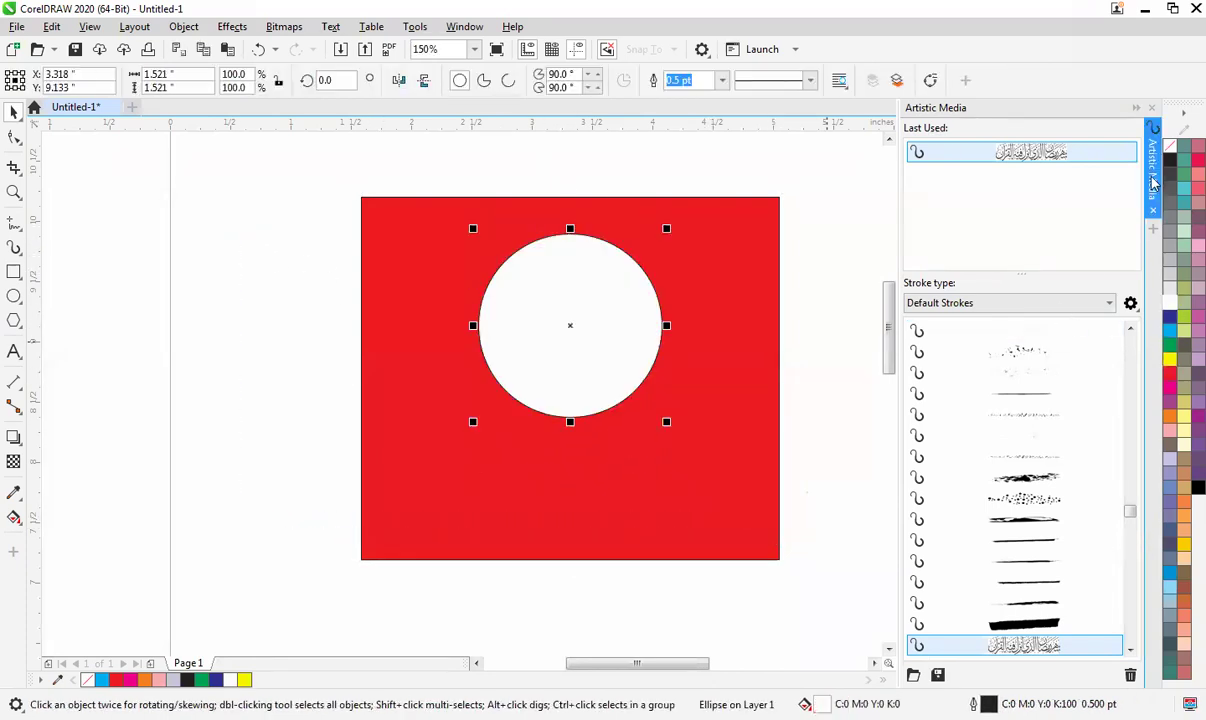
Step: Cast a perspective drop shadow from the white circle's bottom edge straight down, with a stretch of 46
click(14, 437)
click(14, 437)
click(59, 436)
drag(569, 417, 570, 503)
key(space)
key(F2)
scroll(440, 383, down, 1)
drag(299, 240, 806, 567)
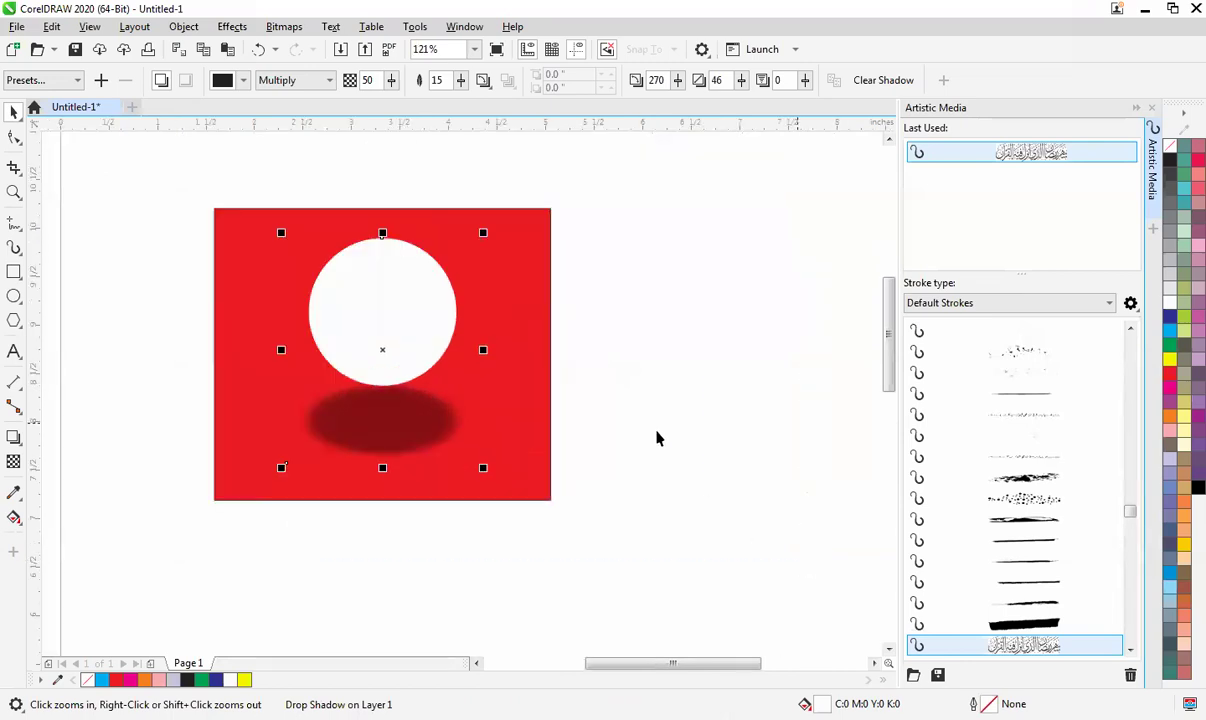
Step: Undo the shadow and cast a shorter perspective one from the circle's bottom edge, with a stretch of 16
key(ctrl+z)
key(space)
mouse_move(381, 385)
mouse_down()
mouse_move(384, 418)
mouse_move(384, 408)
mouse_up()
key(space)
scroll(382, 328, down, 1)
key(F2)
drag(273, 259, 672, 480)
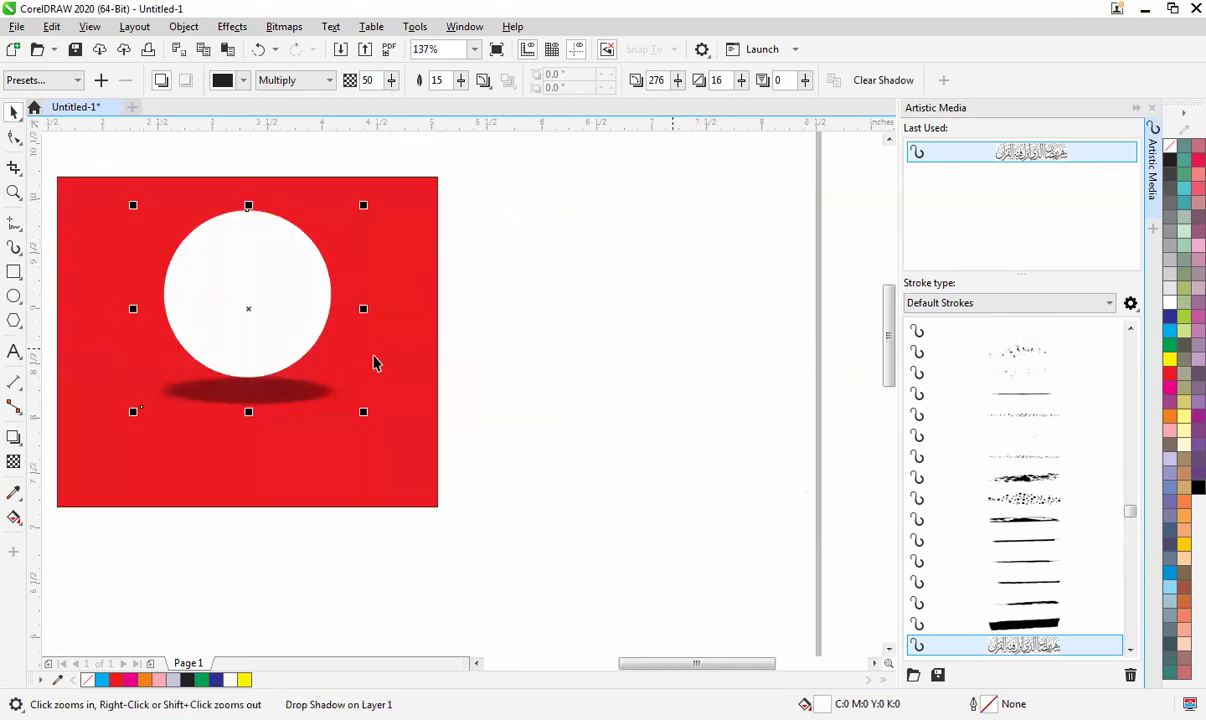
Step: Move the circle with its drop shadow slightly lower on the red rectangle
key(F4)
click(587, 367)
click(342, 455)
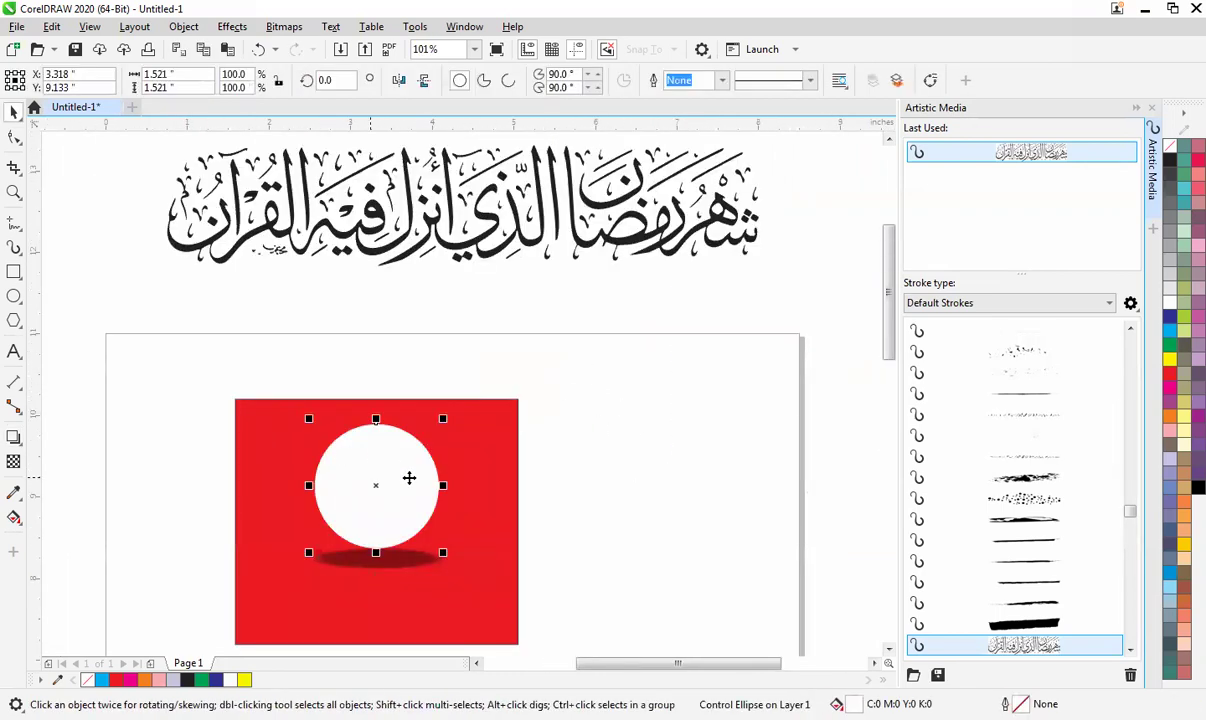
click(627, 471)
click(405, 493)
drag(405, 493, 399, 509)
key(Escape)
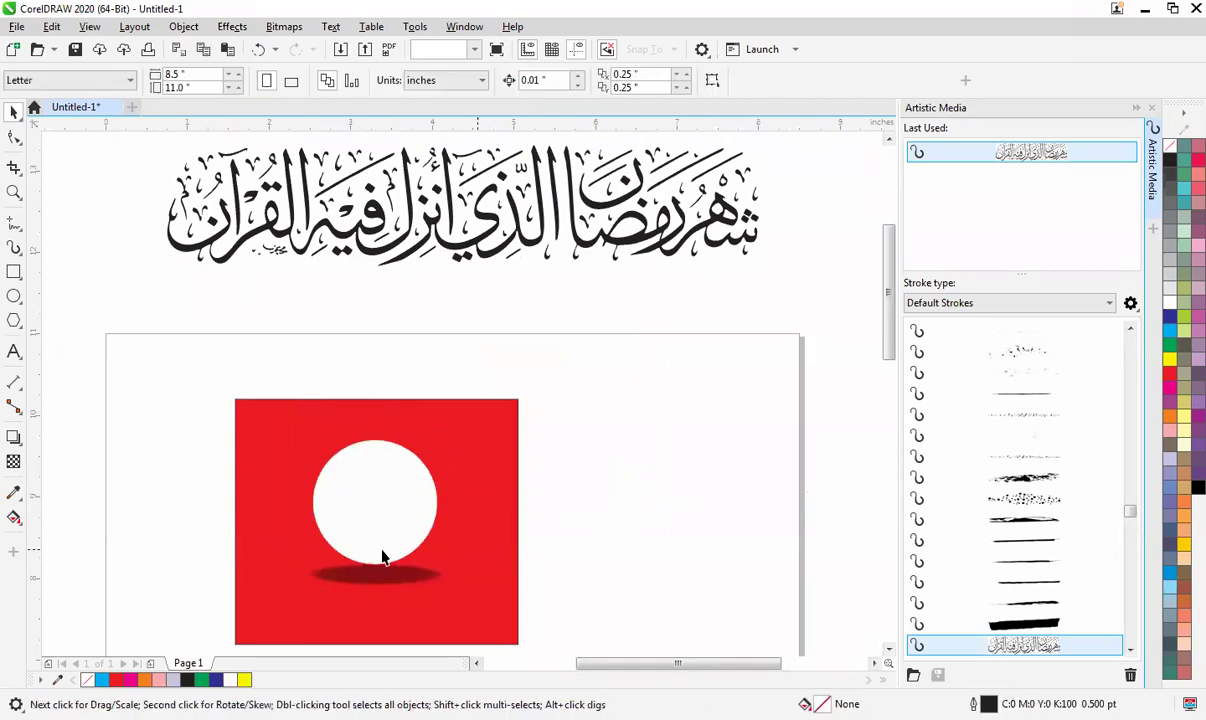
Step: Break the drop shadow apart from the circle and move the shadow slightly further down
click(385, 571)
drag(620, 366, 174, 638)
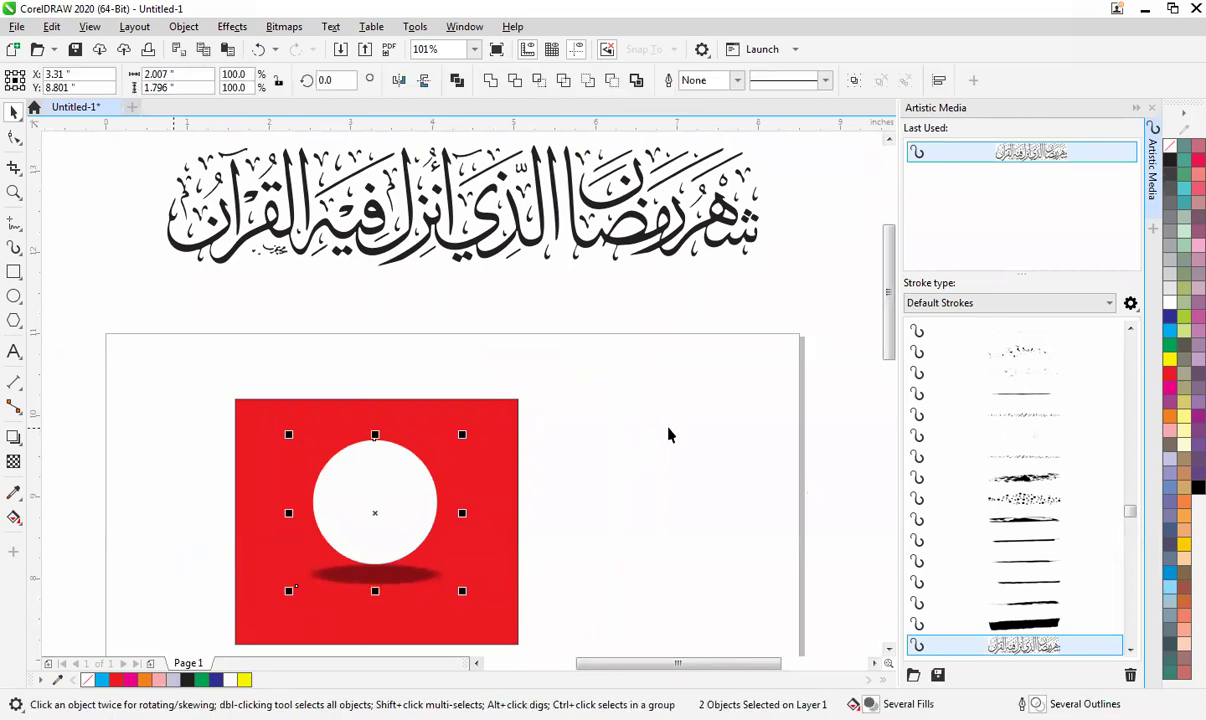
click(668, 429)
scroll(480, 470, down, 1)
key(F2)
drag(245, 407, 633, 606)
click(477, 447)
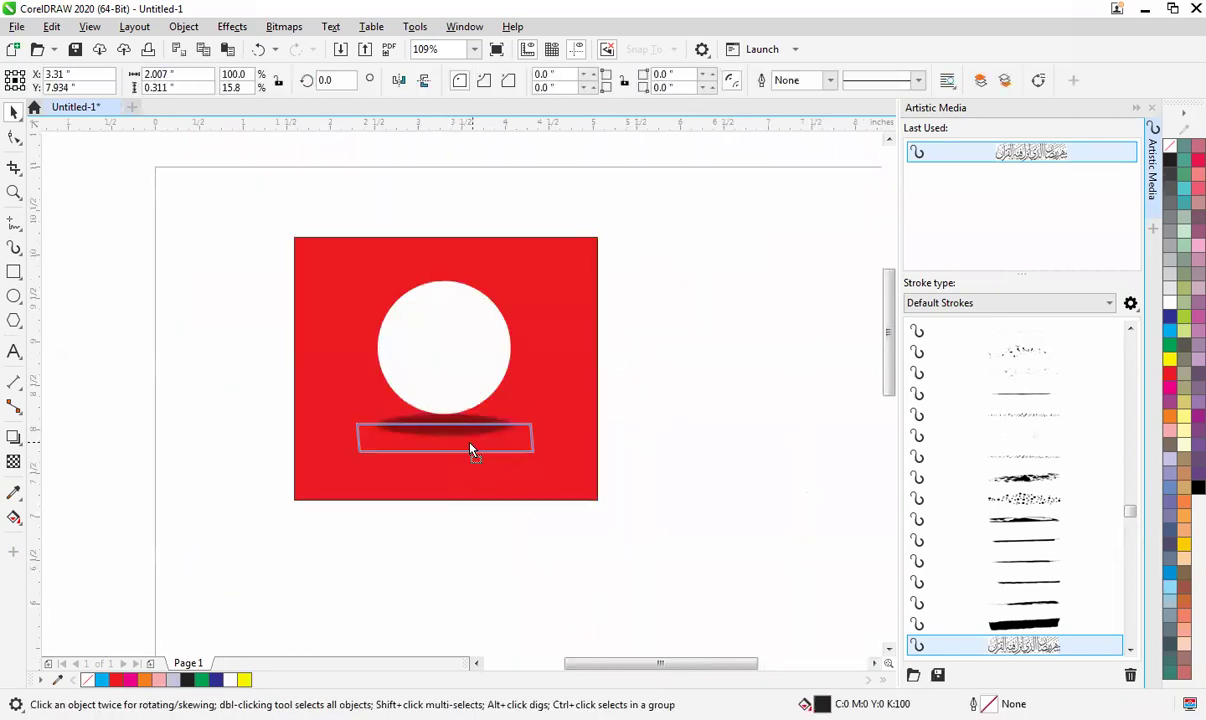